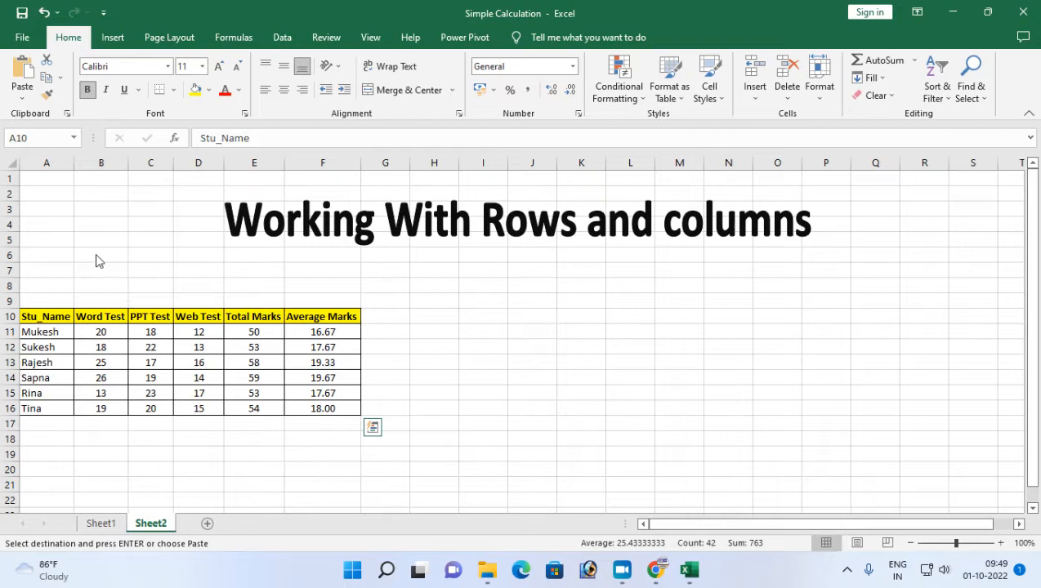
Step: Examine the marks table's columns by selecting individual columns from A to F one at a time
scroll(253, 347, "up", 5, "ctrl")
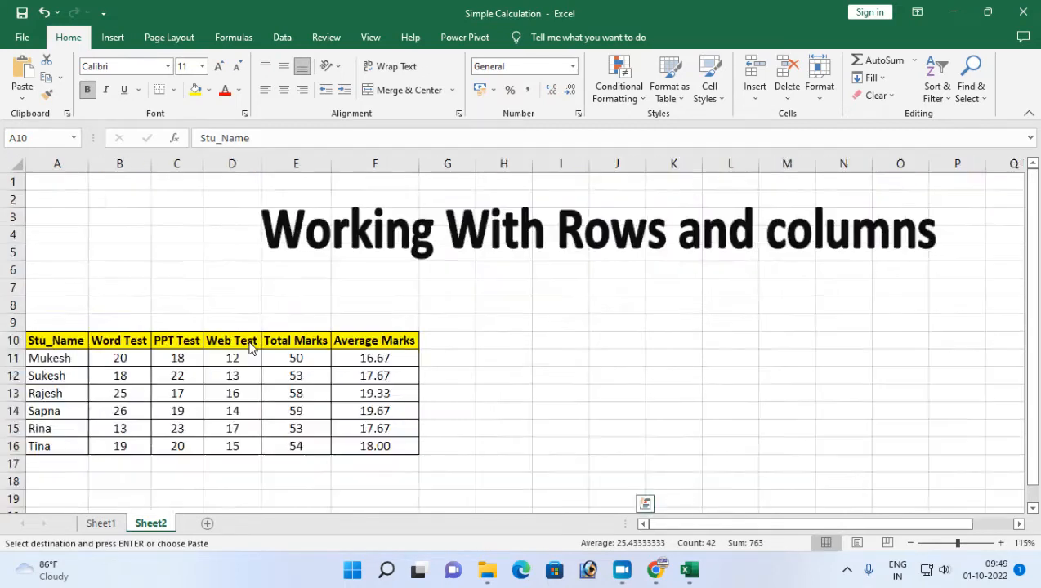
left_click(84, 170)
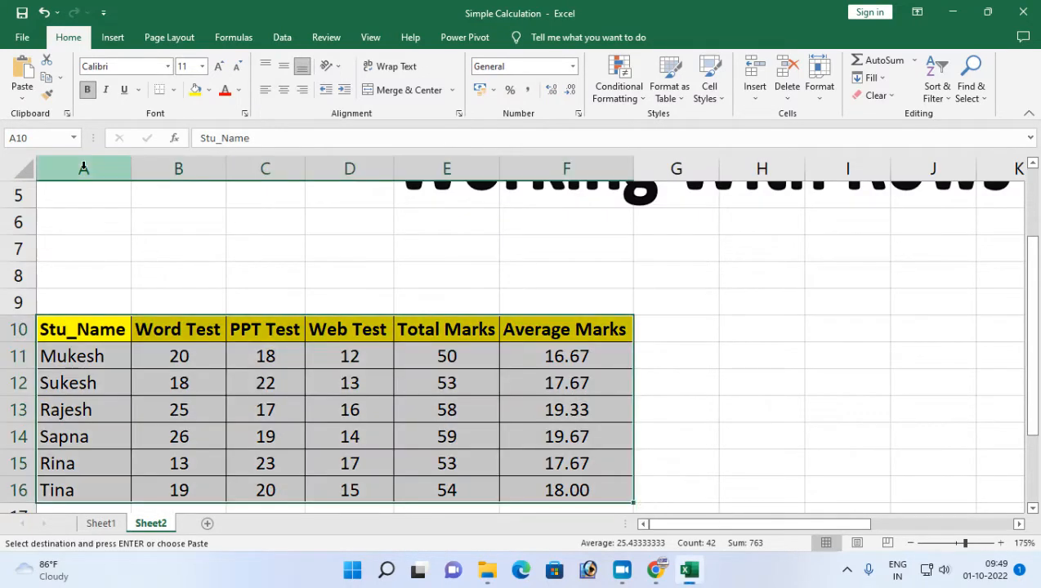
left_click(180, 169)
left_click(270, 167)
left_click(359, 170)
left_click(447, 169)
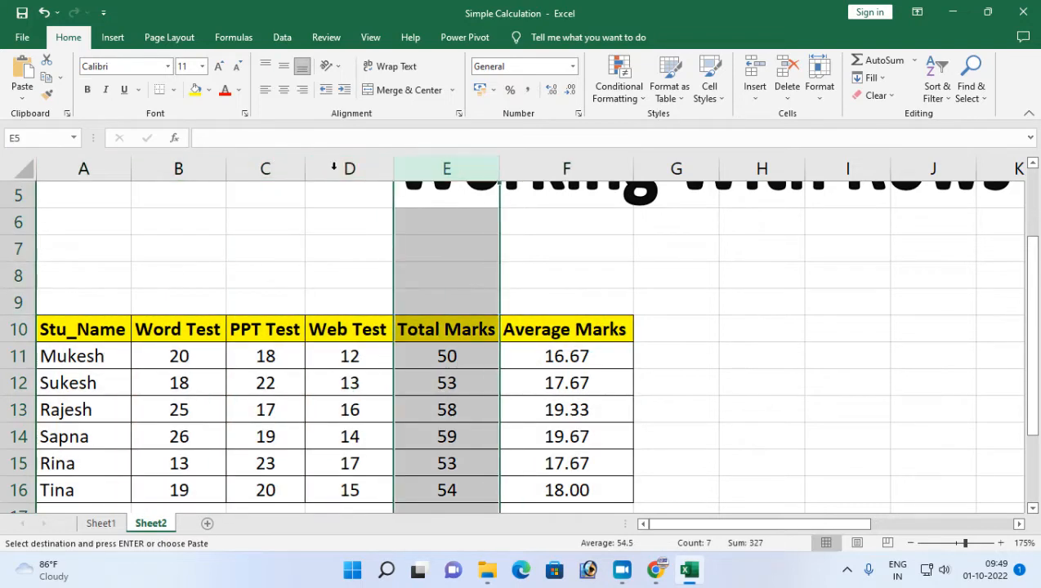
left_click(84, 169)
left_click(265, 169)
left_click(290, 160)
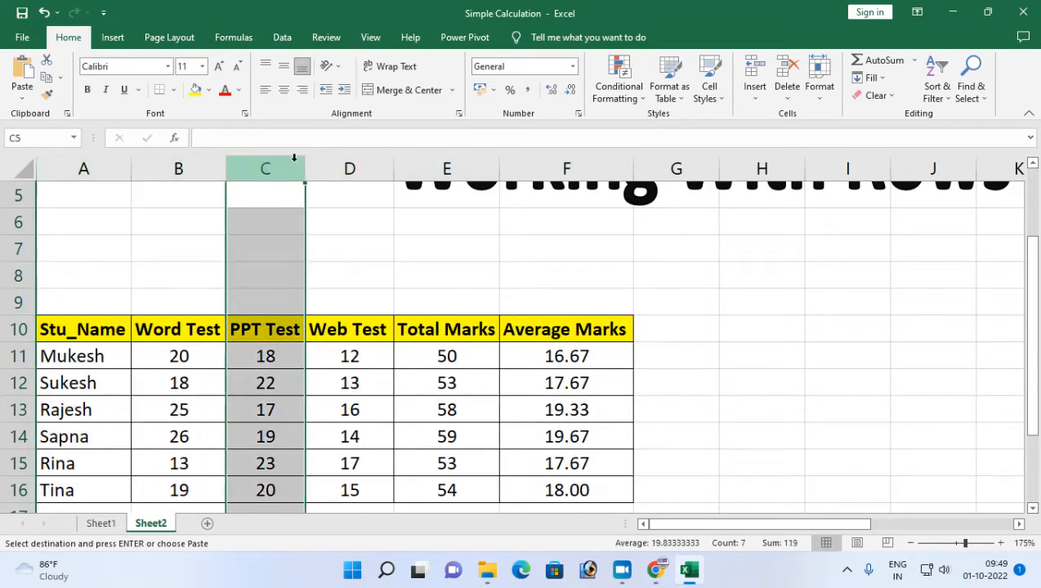
left_click(346, 160)
left_click(481, 166)
left_click(513, 161)
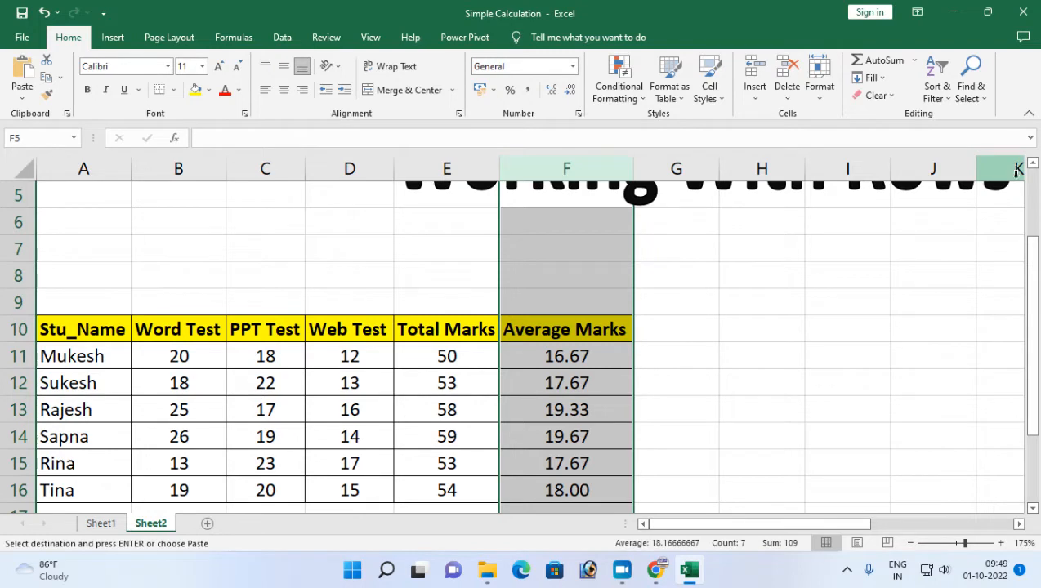
Step: Enter XFD in cell B7 and 16384 in cell C7 above the marks table
left_click(168, 238)
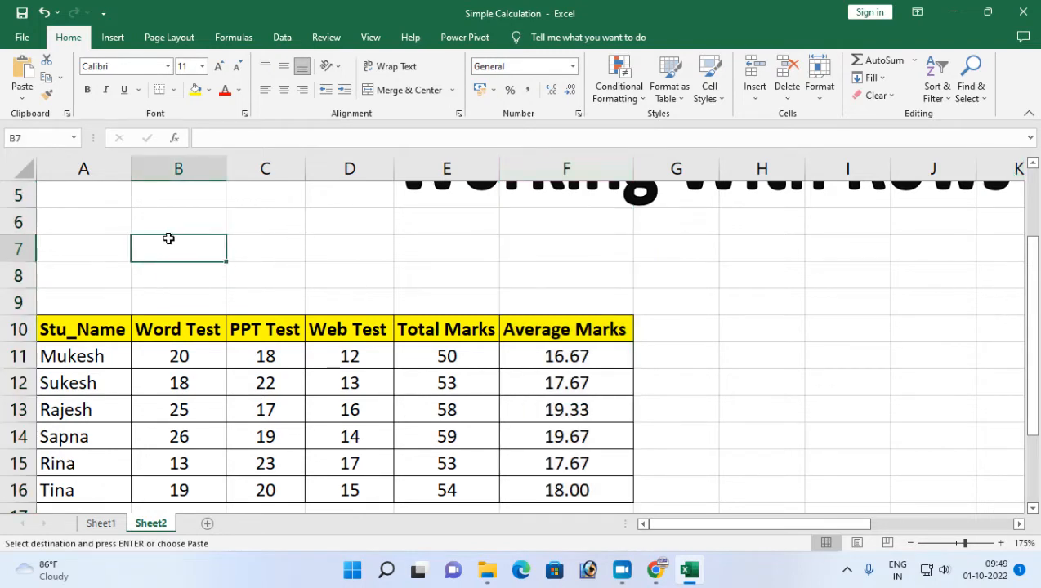
type("XFD")
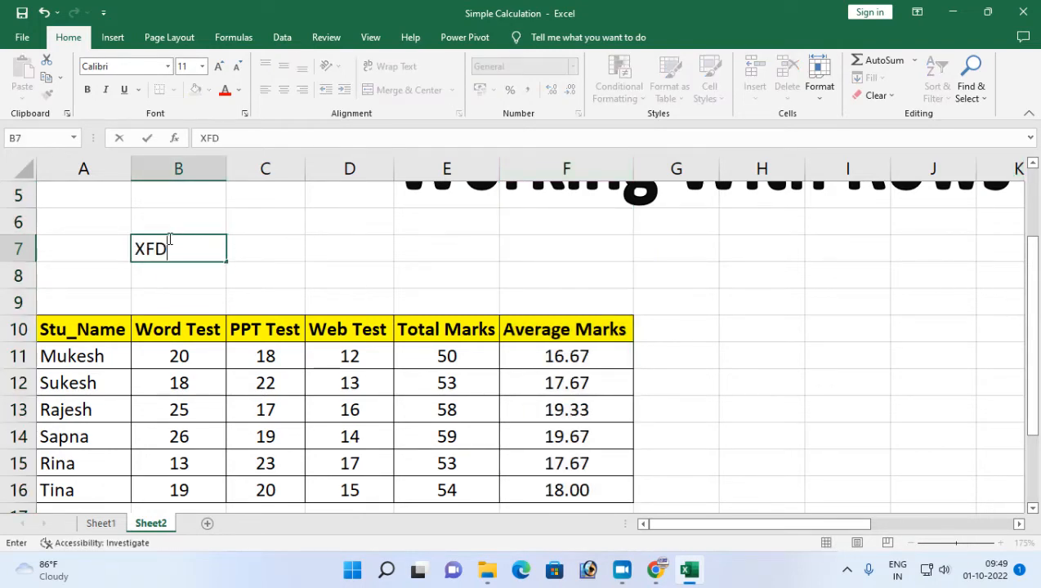
key("Tab")
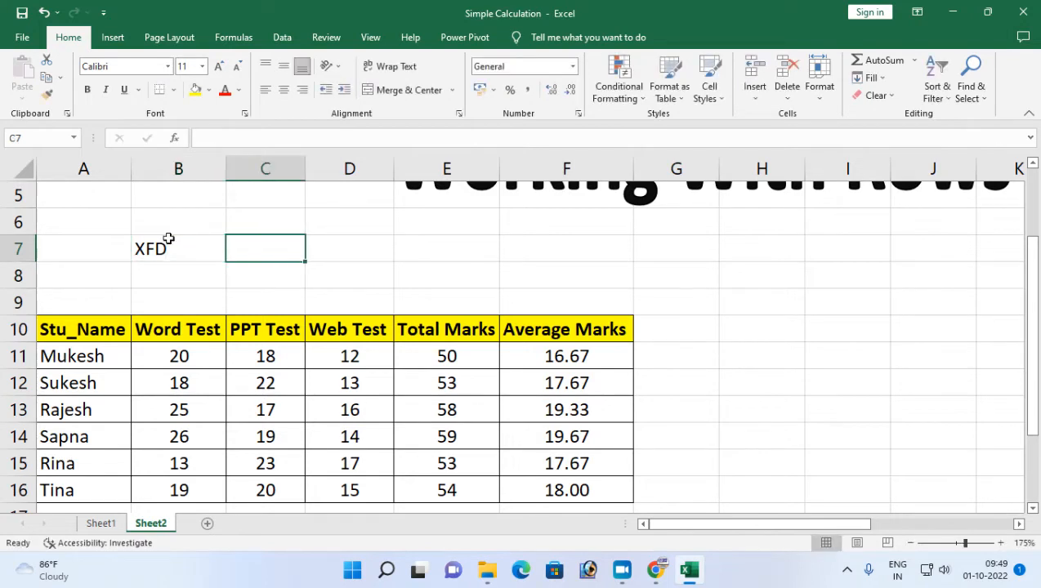
type("16384")
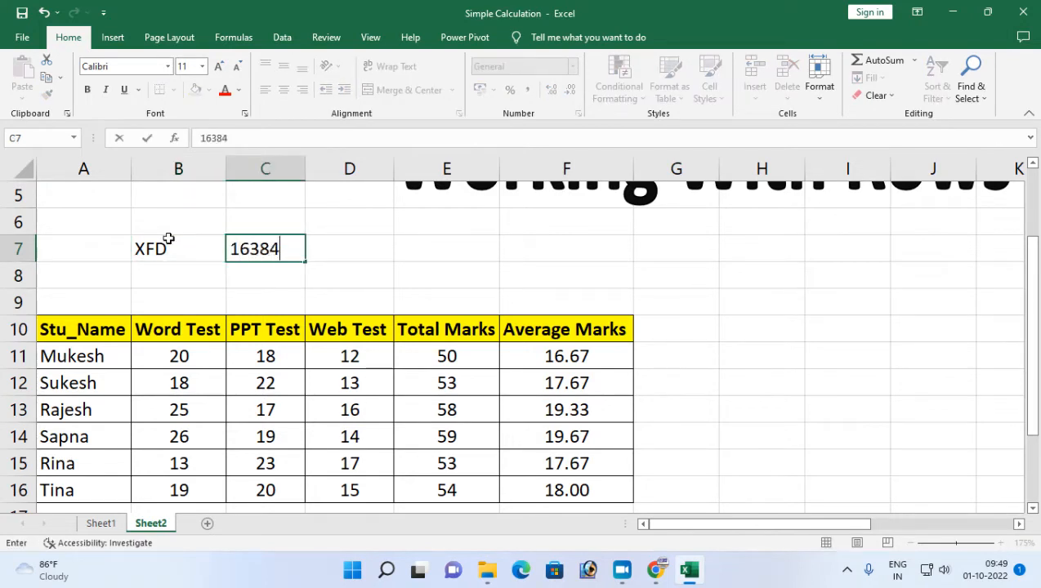
key("Return")
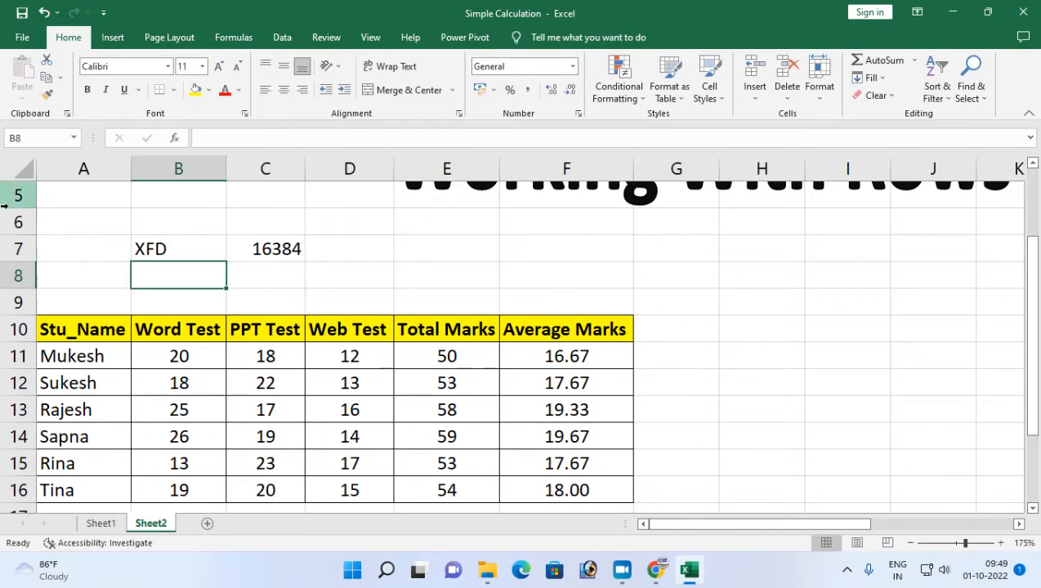
Step: Enter the label "Columns" in cell A7, beside the XFD entry
scroll(15, 195, "up", 2)
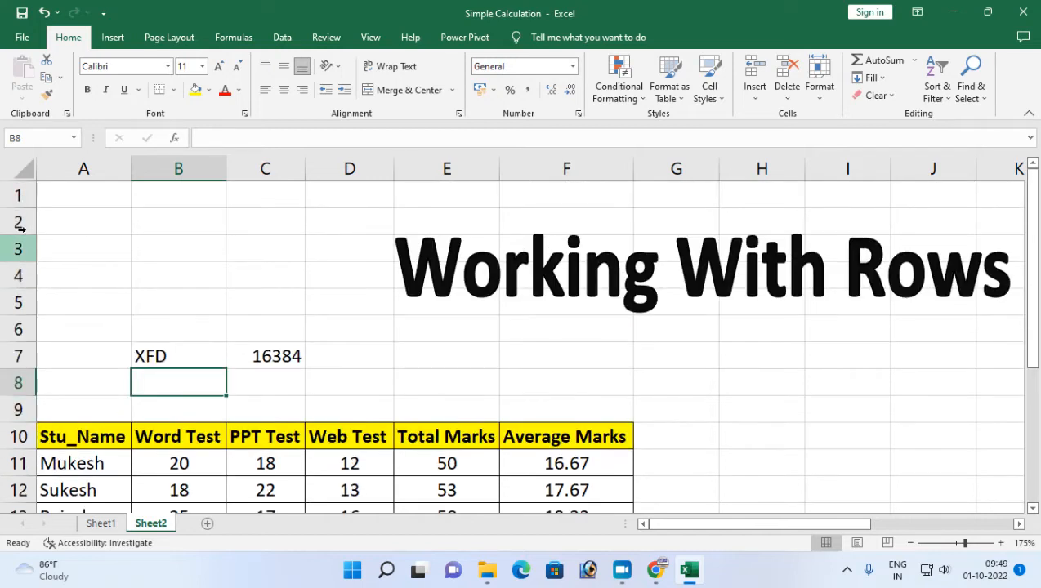
scroll(16, 293, "down", 3)
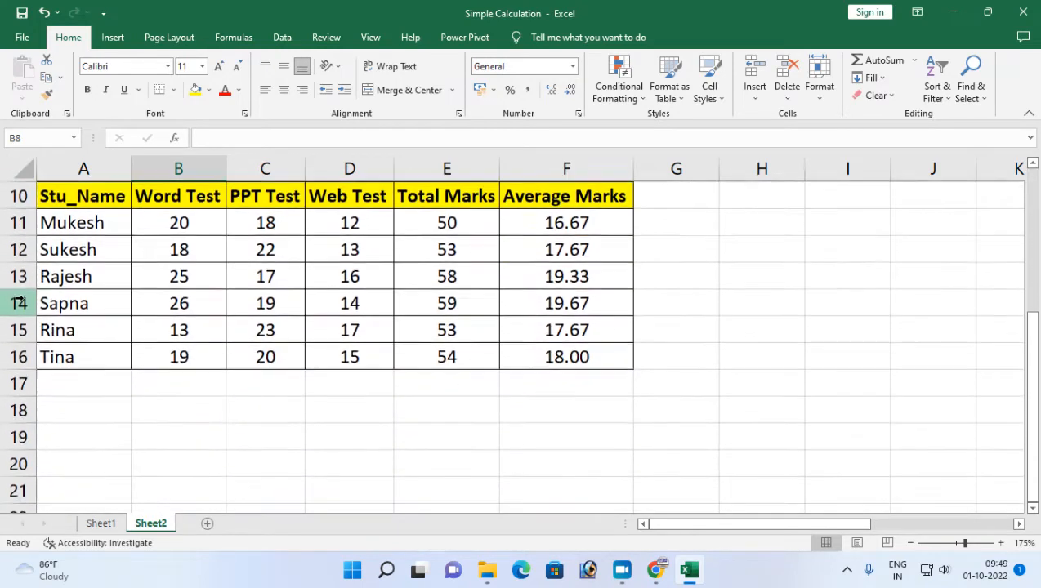
scroll(18, 296, "up", 2)
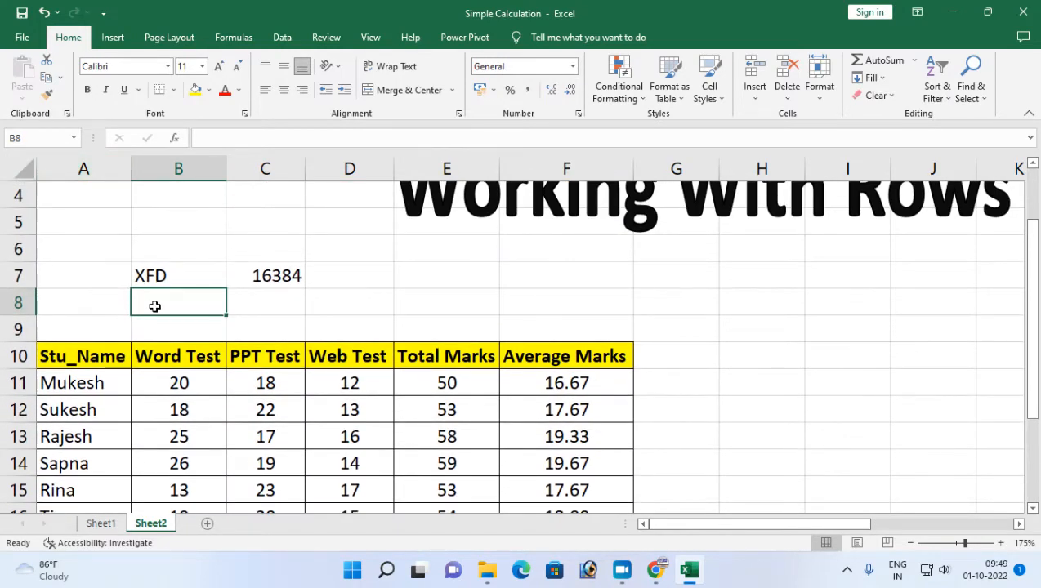
left_click(103, 279)
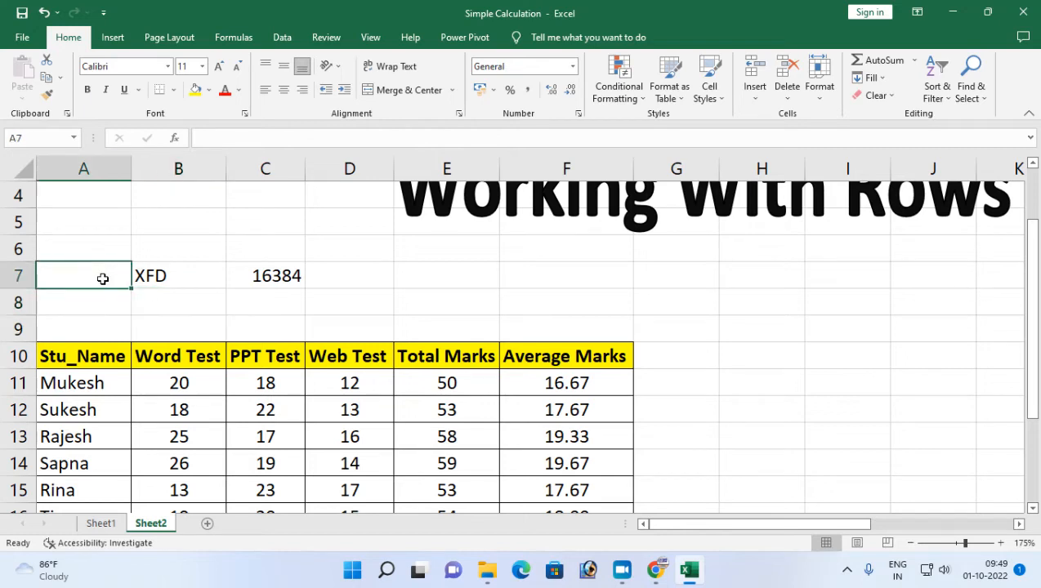
type("co")
key("BackSpace")
key("BackSpace")
type("c")
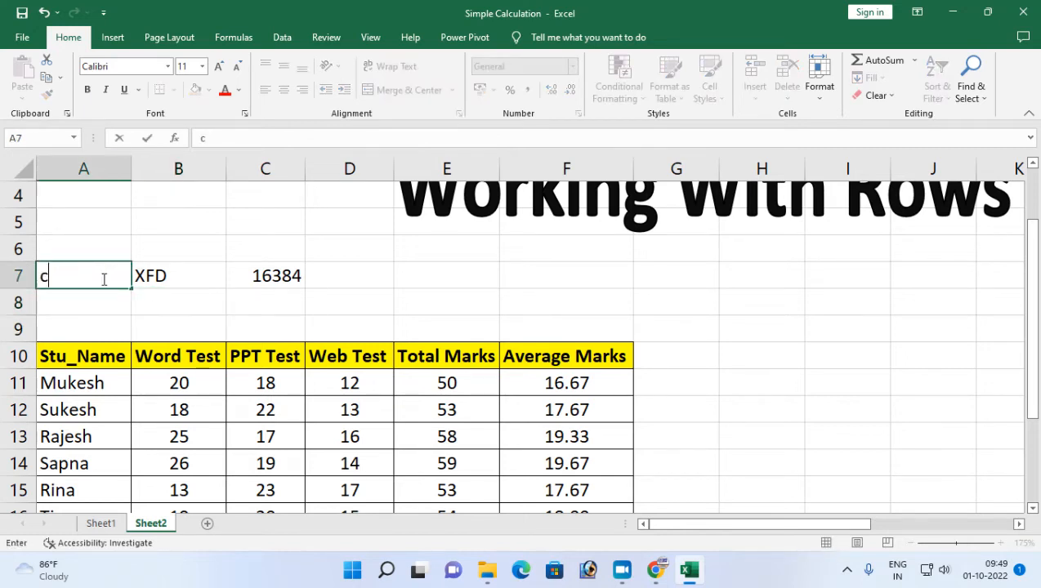
key("BackSpace")
type("Columns")
key("Return")
Step: Enter the label "Rows" in cell A8 and the value 1048576 in cell C8
type("Rows")
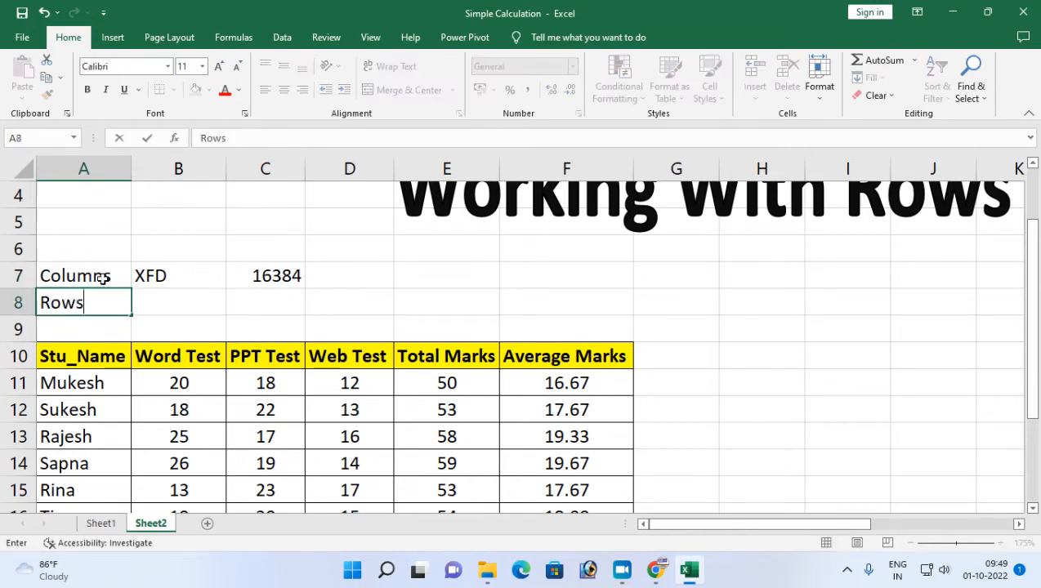
key("Tab")
key("Tab")
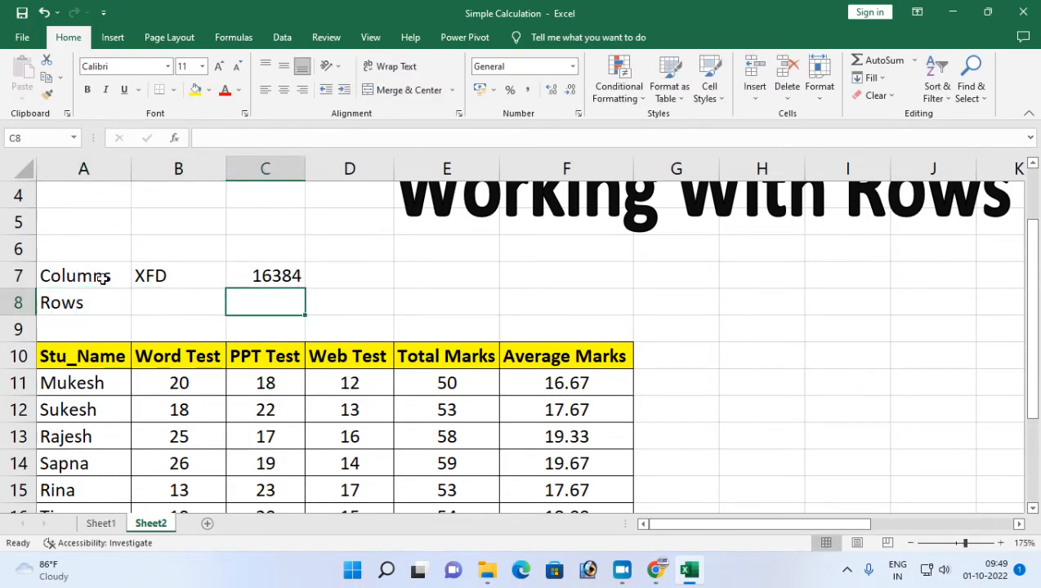
type("1048576")
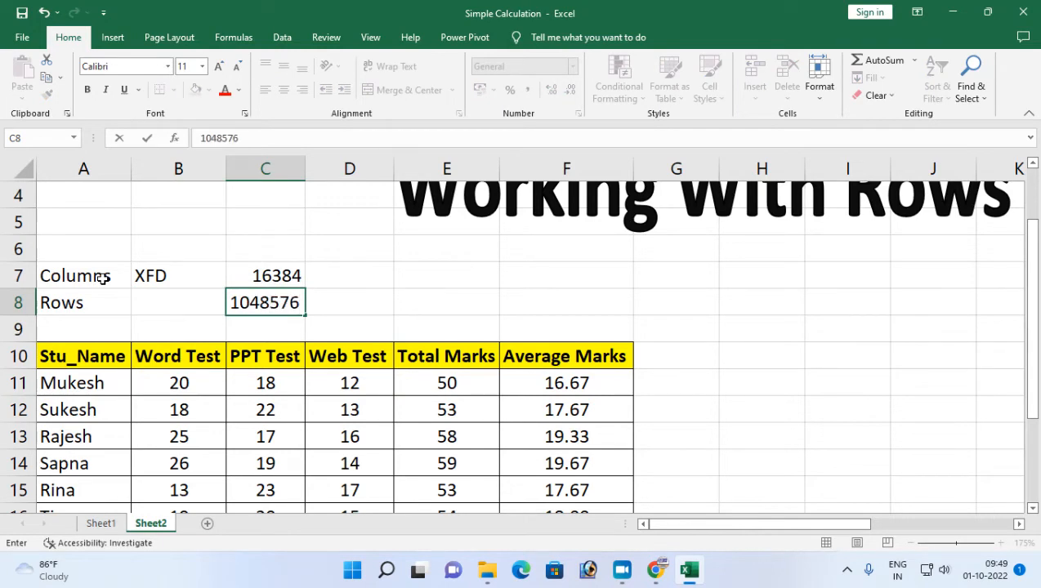
key("Return")
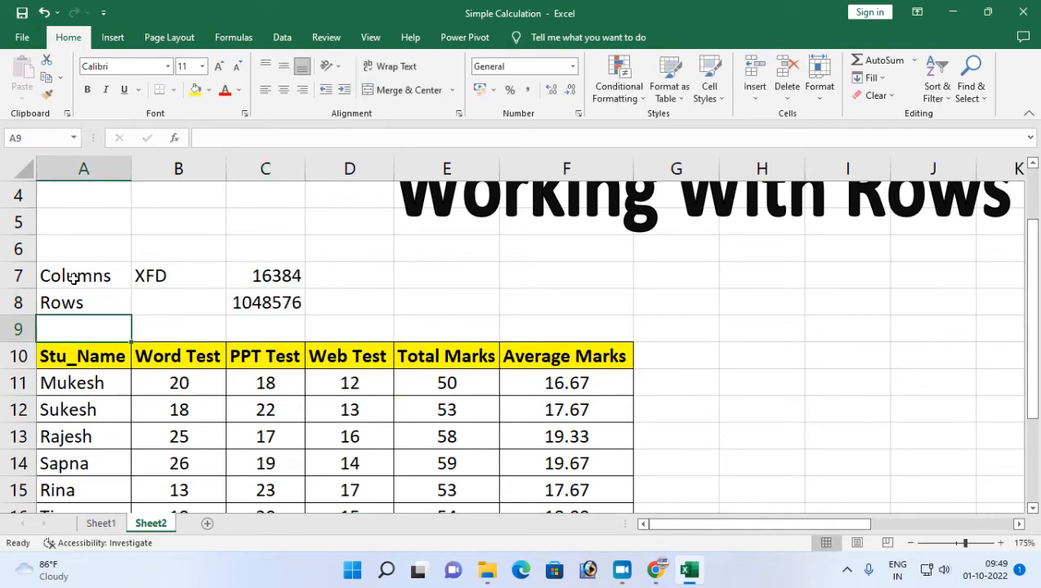
Step: Highlight the column and row limits in C7:C8, and the row entry in A8:C8
left_click_drag(256, 280, 261, 302)
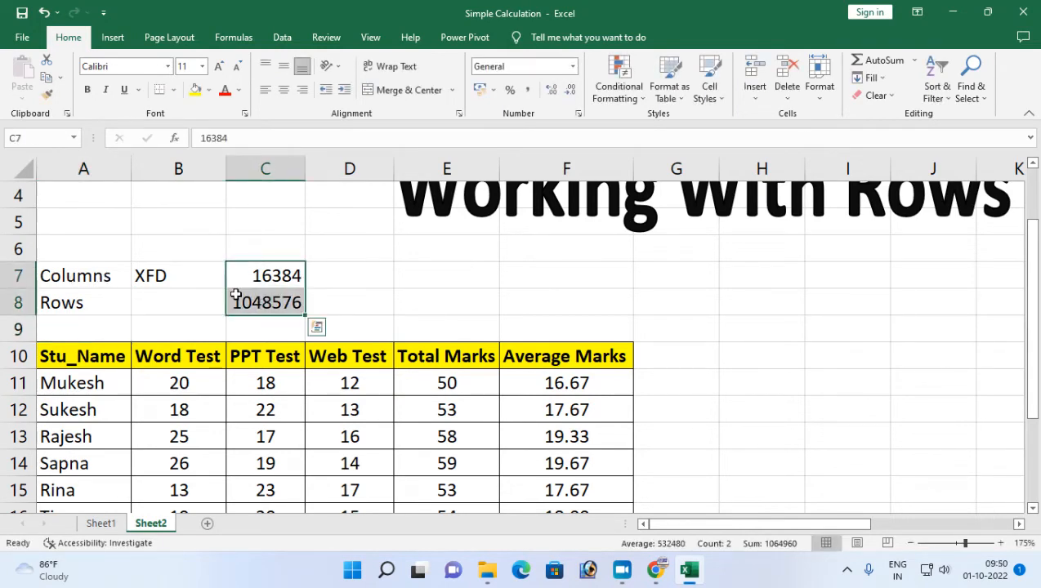
left_click(237, 297)
left_click(74, 293)
left_click_drag(192, 302, 248, 300)
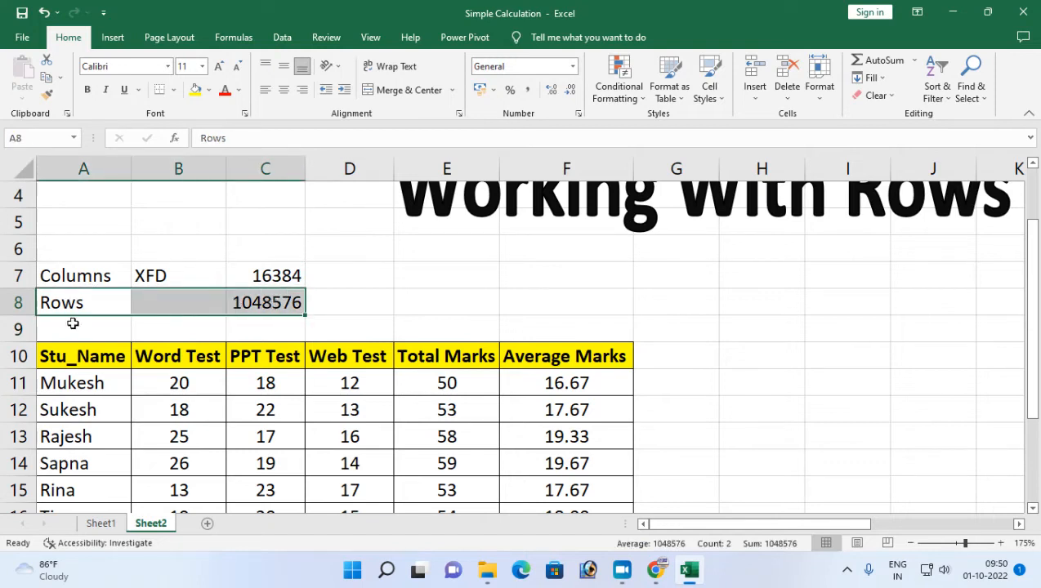
Step: Enter the text "Adding Rows or Columns" in cell I10, beside the marks table
scroll(419, 297, "up", 1)
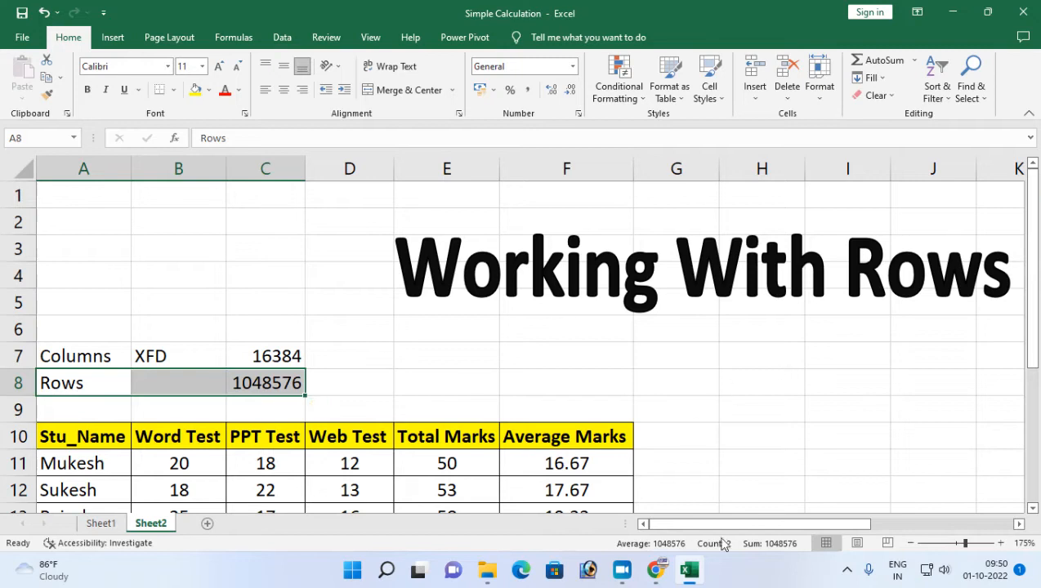
mouse_move(846, 524)
left_mouse_down()
mouse_move(908, 529)
mouse_move(837, 530)
left_mouse_up()
left_click(1017, 525)
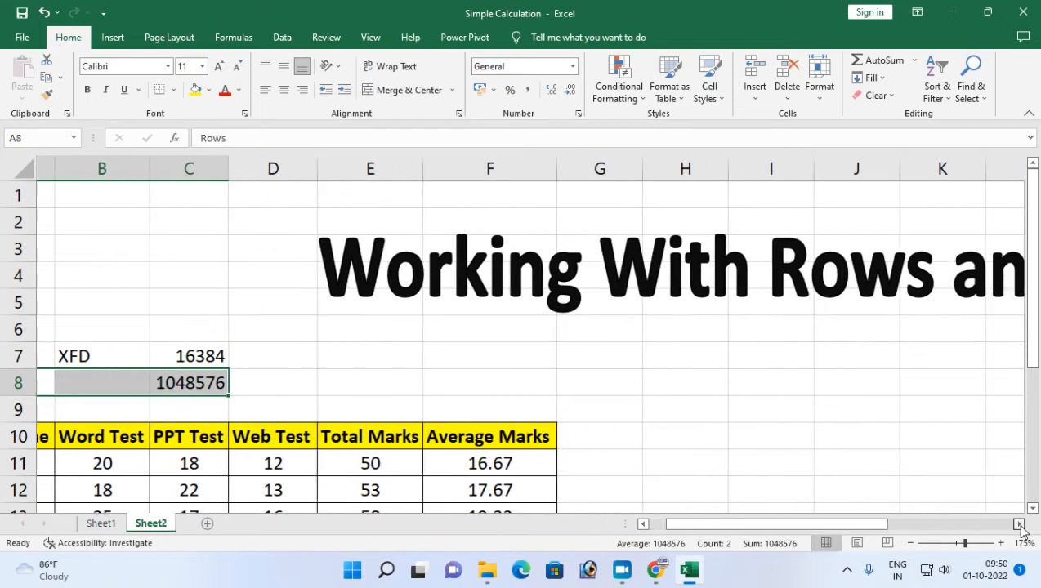
left_click(560, 418)
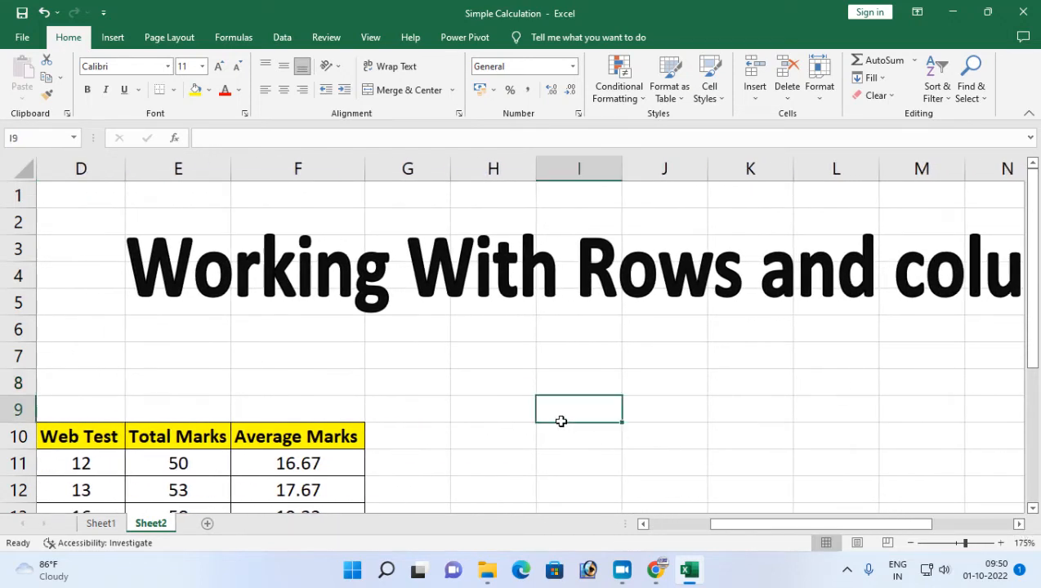
left_click(556, 438)
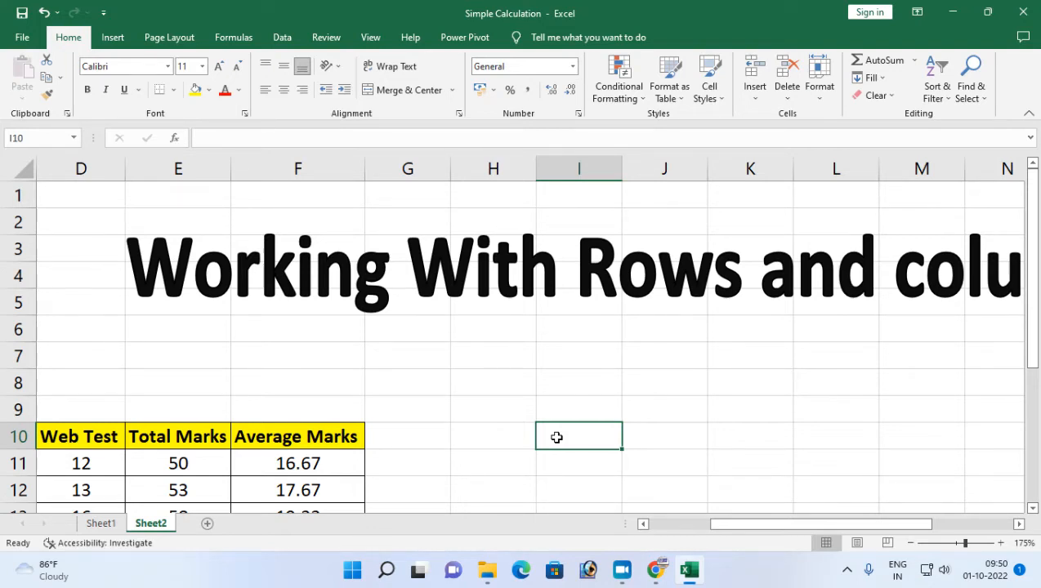
type("Add")
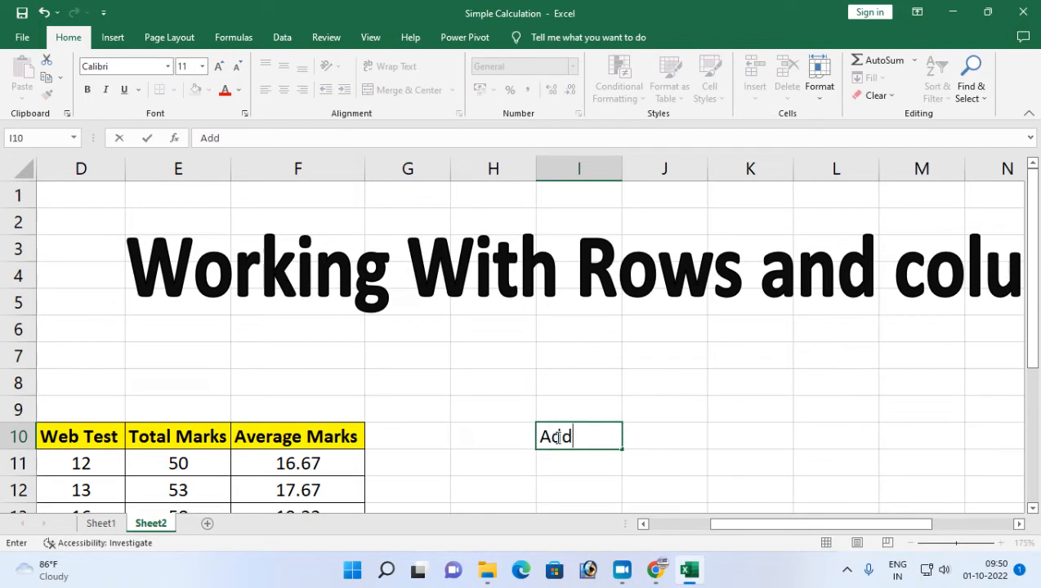
type("ing Rows")
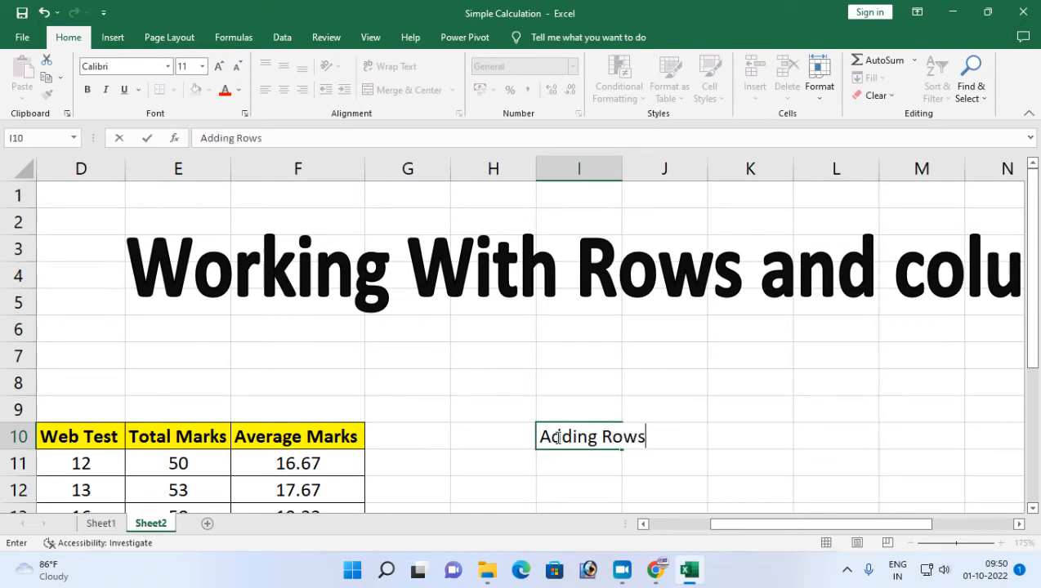
type(" or Clu")
key("BackSpace")
key("BackSpace")
type("ou")
key("BackSpace")
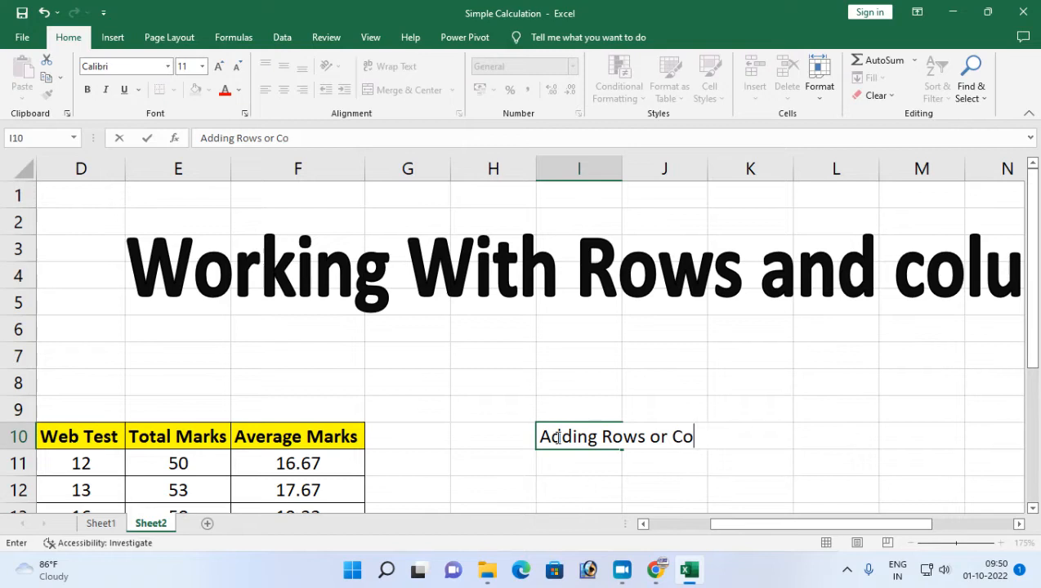
type("lumns")
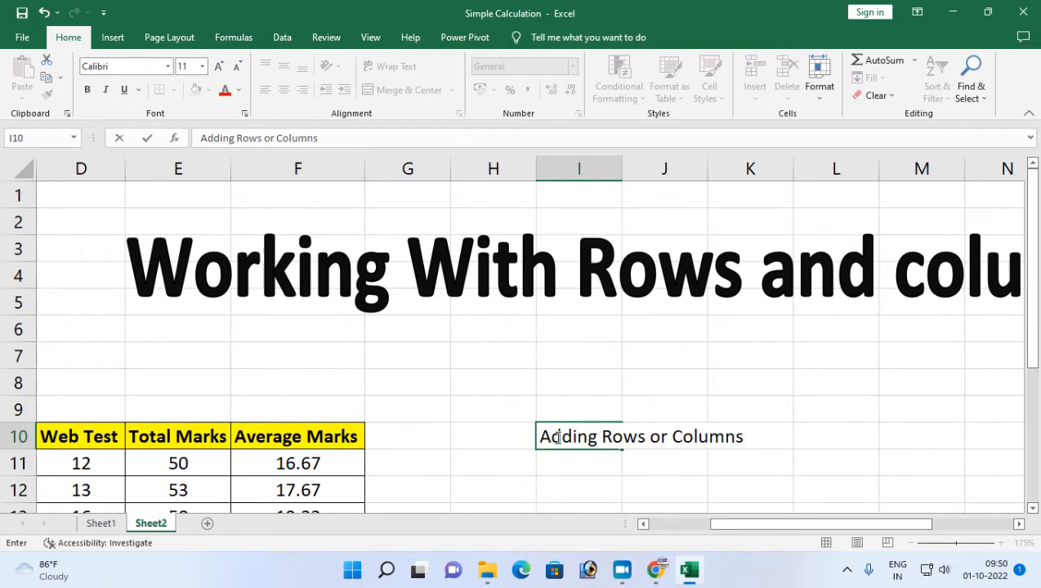
key("Return")
Step: Enter the text "Deleting Rows or Columns" in cell I11
type("Del")
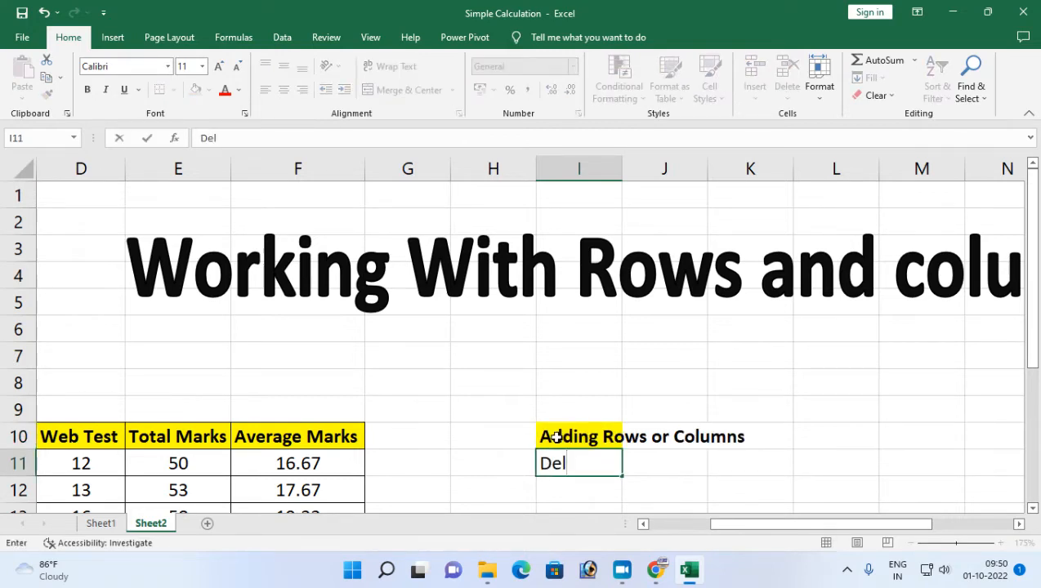
type("eting Rows")
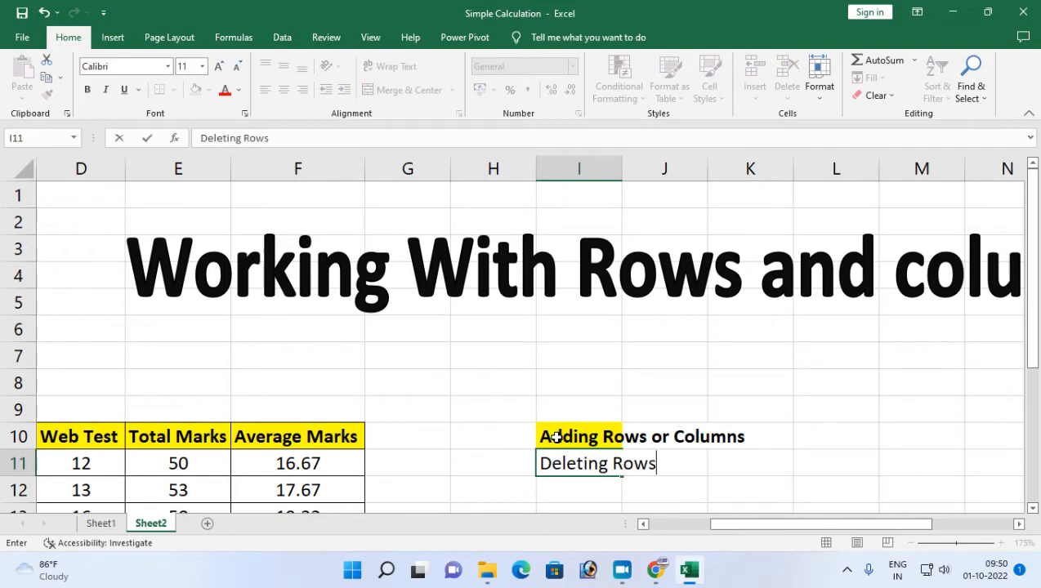
type("  or Col")
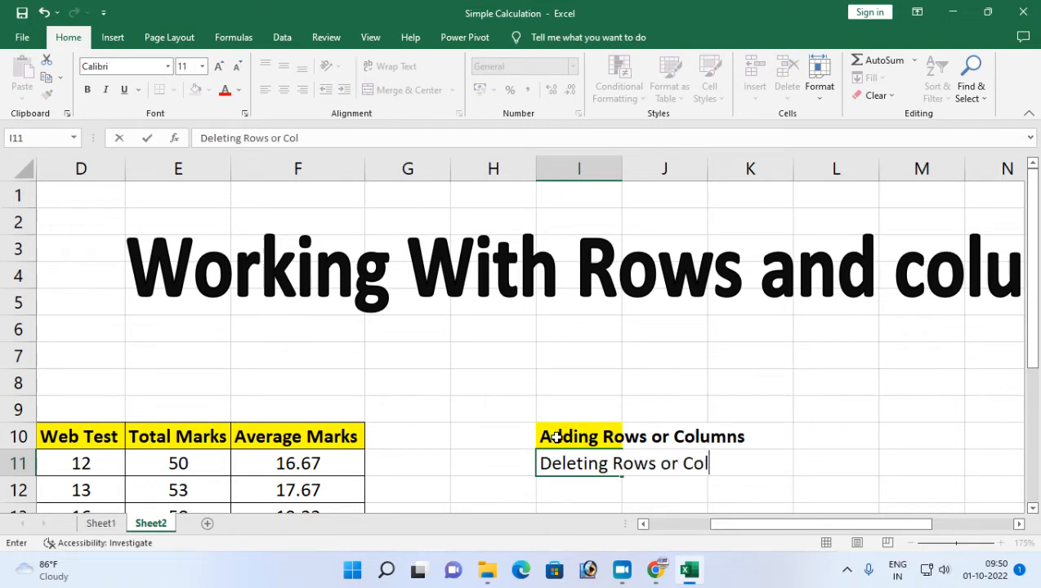
type("umns")
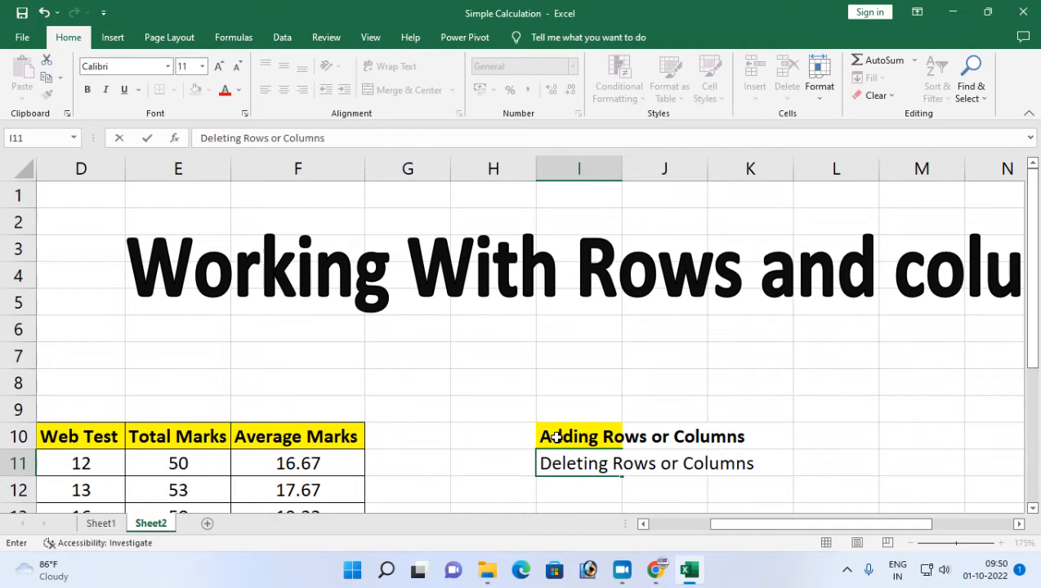
key("Return")
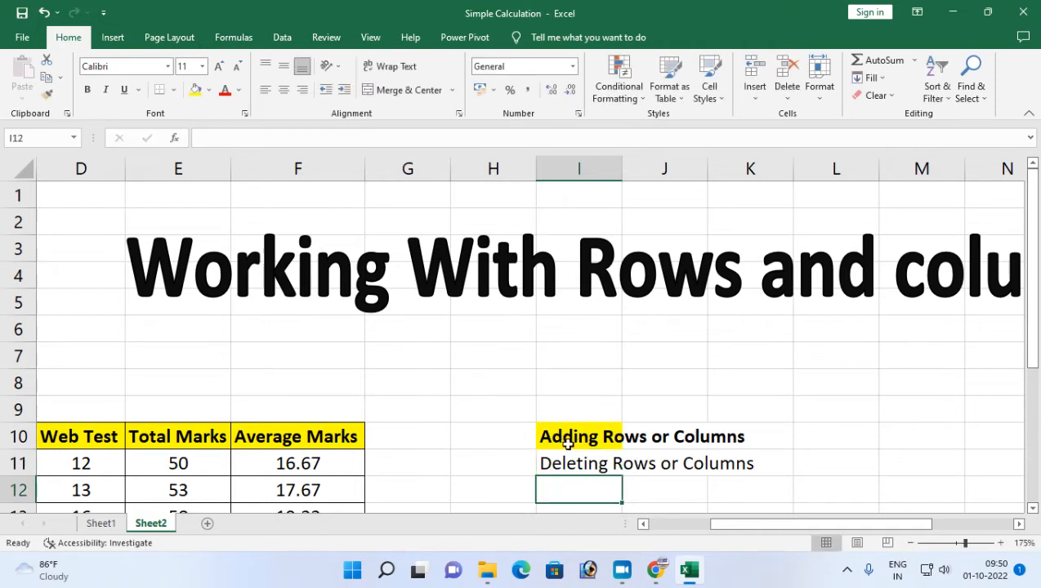
Step: Change the topic text in cell I10 to "Adding/Inserting Rows or Columns"
left_click(567, 438)
double_click(599, 438)
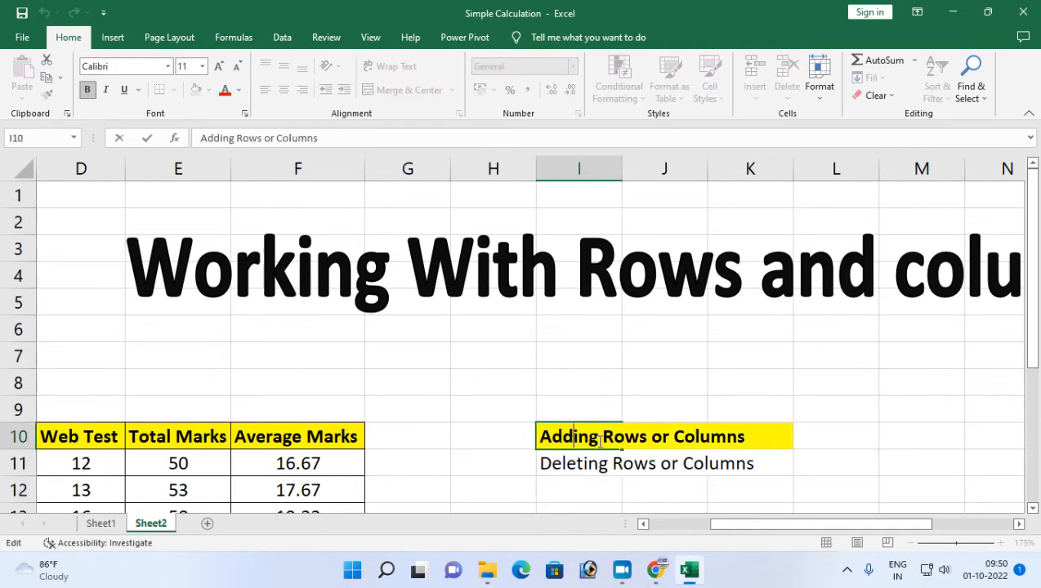
type("/I")
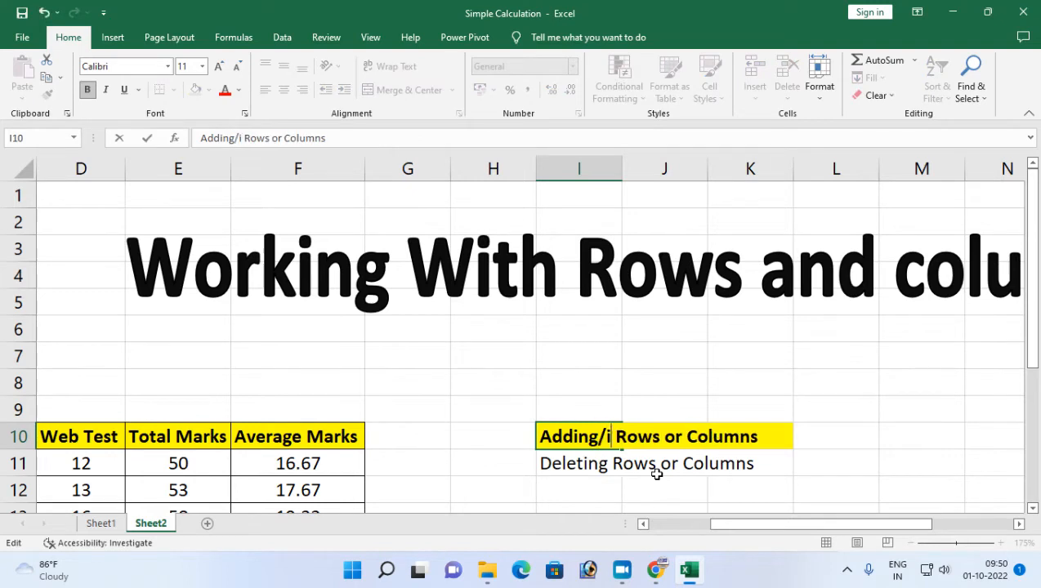
key("BackSpace")
type("IN")
key("BackSpace")
type("nset")
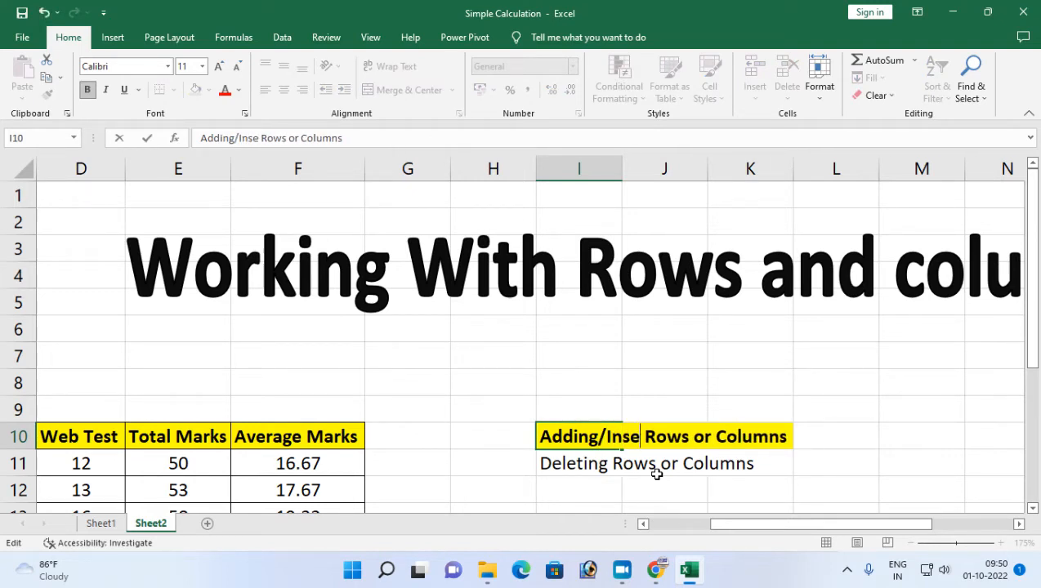
key("BackSpace")
type("rting")
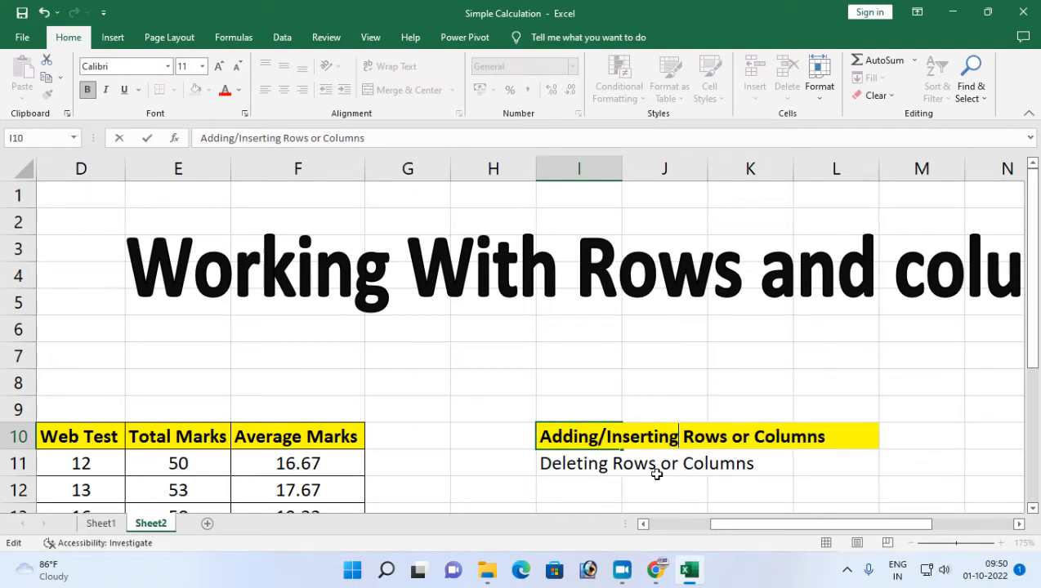
key("Return")
key("Up")
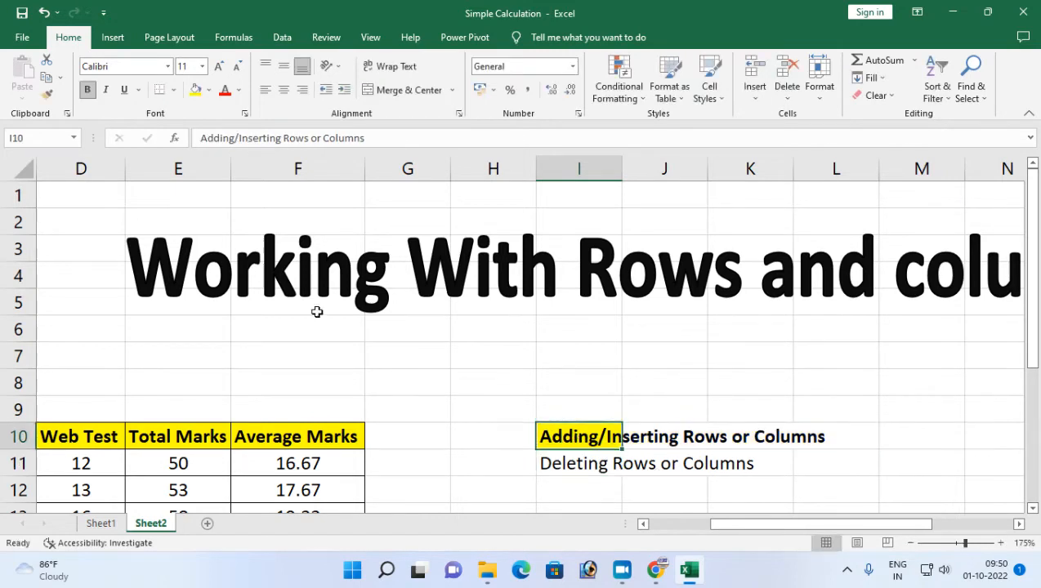
Step: Remove the yellow fill and bold formatting from the adding/inserting topic in cell I10
left_click(209, 90)
left_click(209, 222)
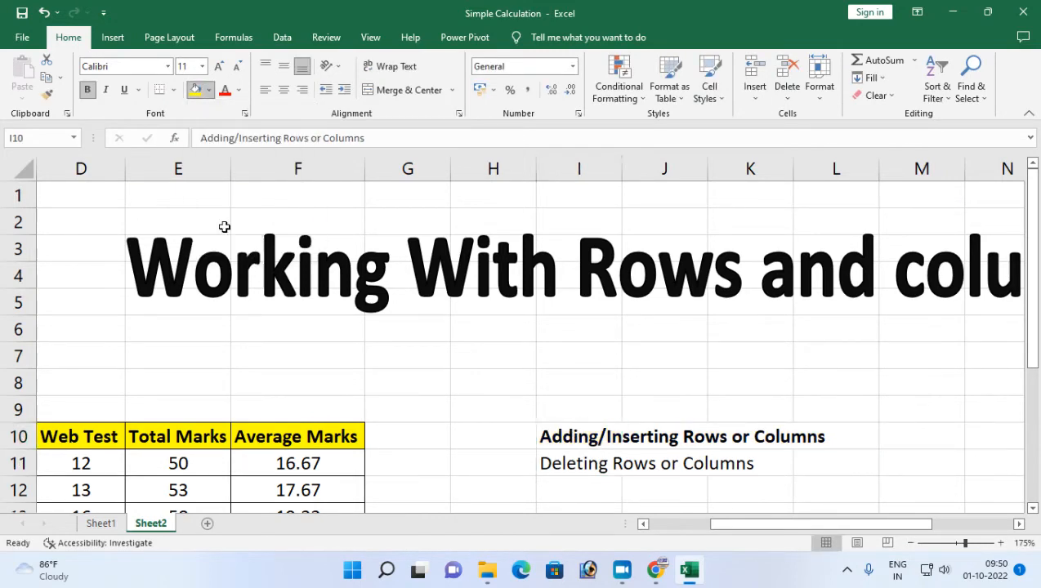
left_click(562, 469)
left_click_drag(550, 437, 776, 436)
left_click(87, 90)
left_click_drag(555, 437, 662, 437)
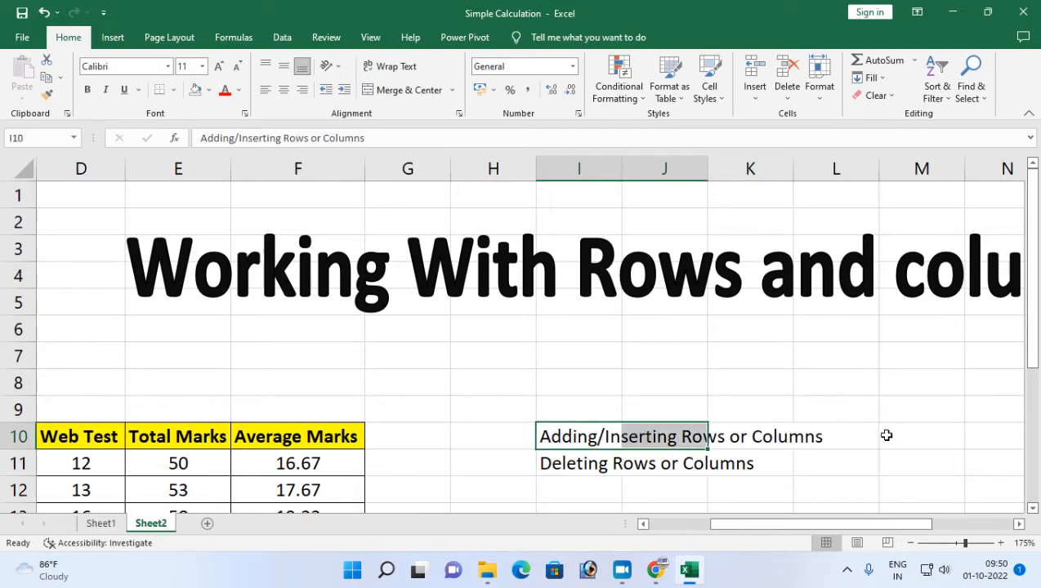
Step: Enter the text "Selection of Row or Column" in cell I12
left_click(577, 484)
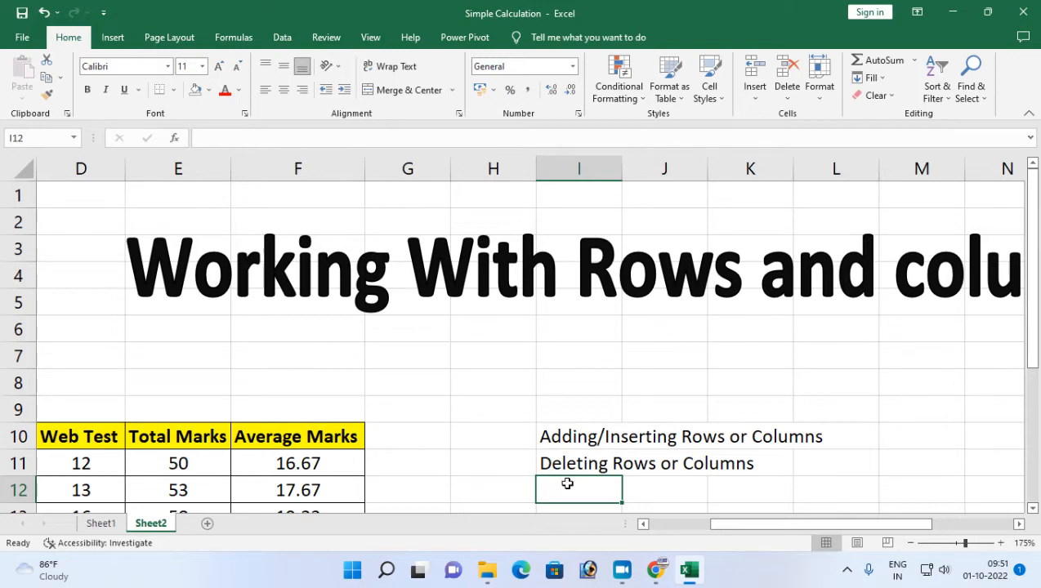
type("Se")
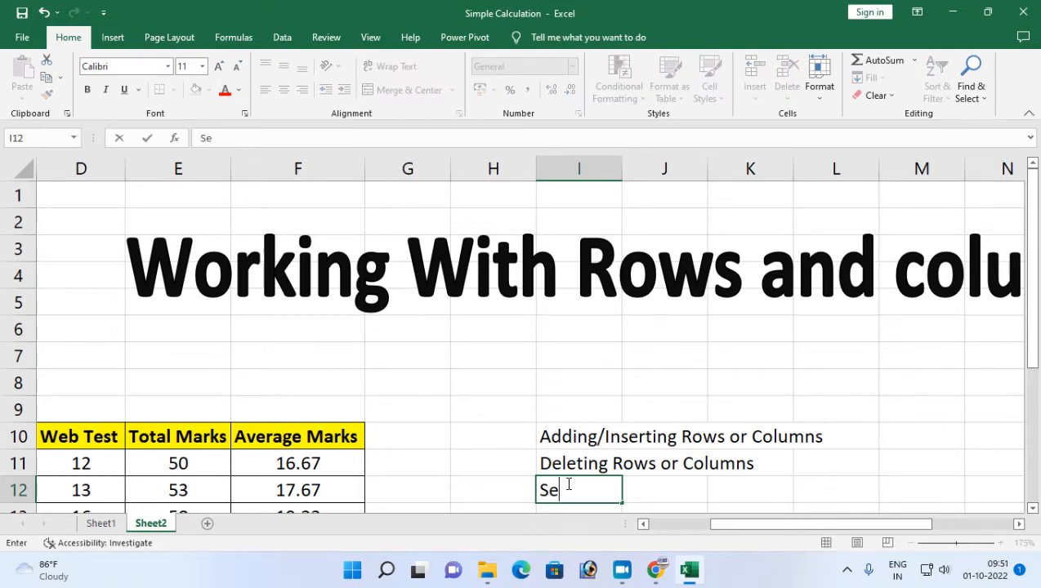
type("lection ")
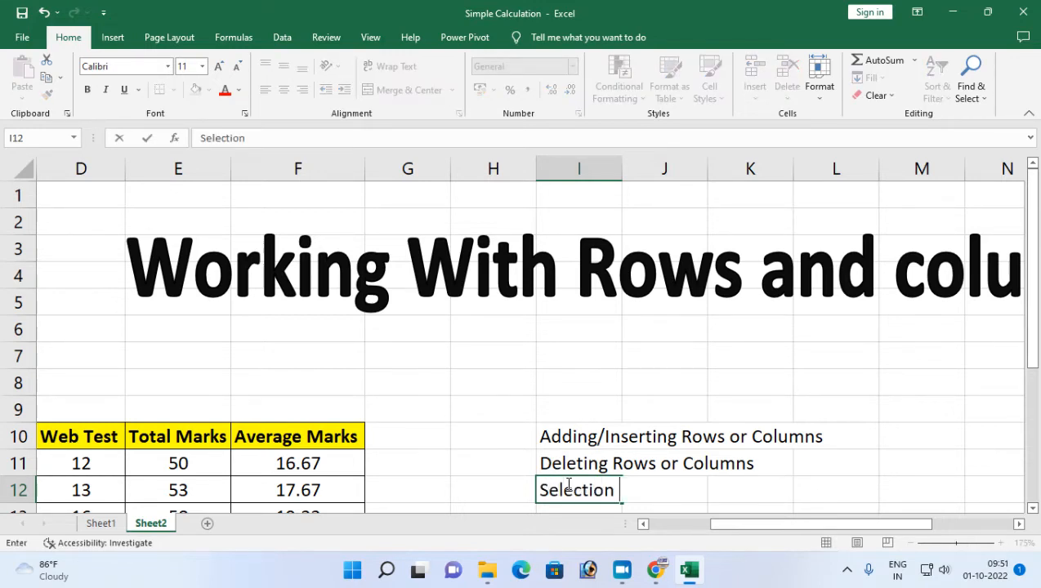
type("of Row")
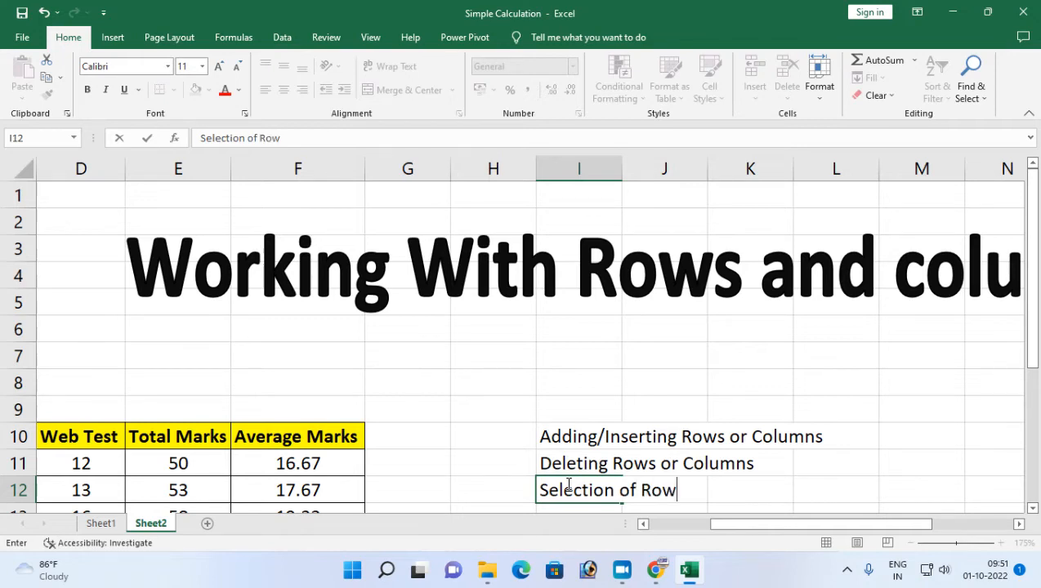
type(" or col")
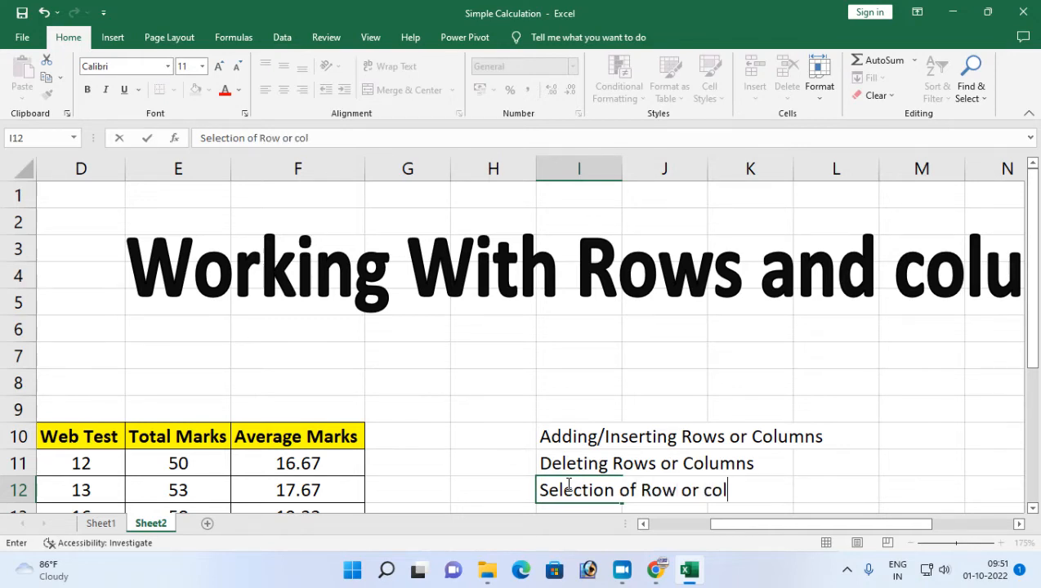
key("BackSpace")
key("BackSpace")
key("BackSpace")
type("Column")
key("Return")
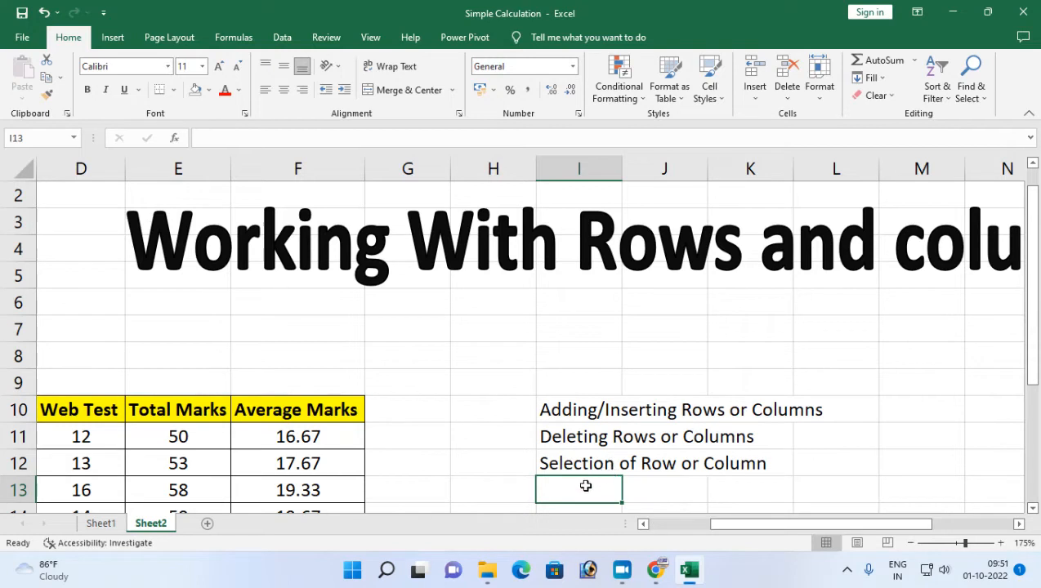
Step: Enter the text "Changing Height and Width of Columns or Rows" in cell I13
type("Ch")
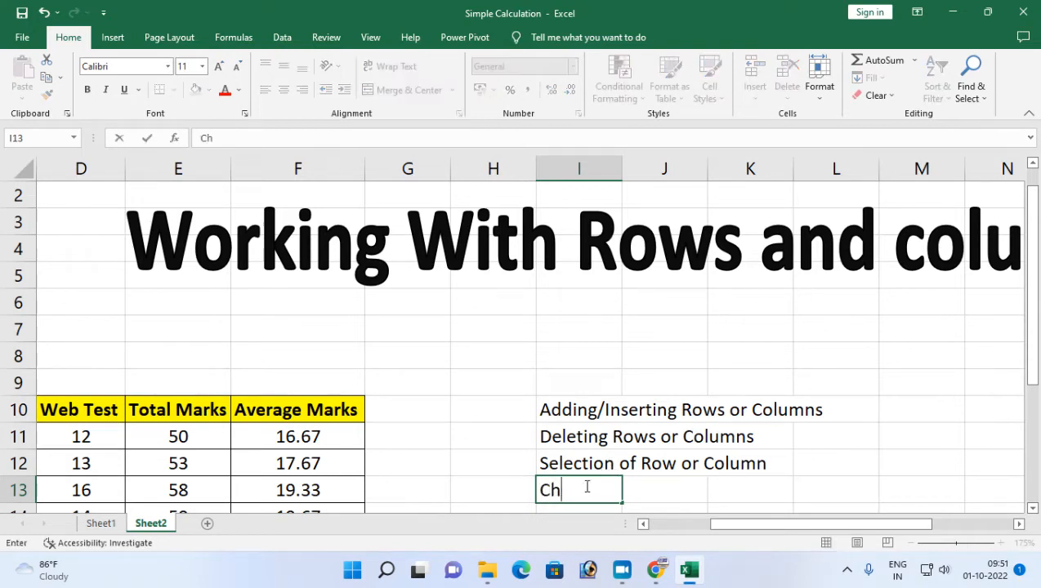
type("anging ")
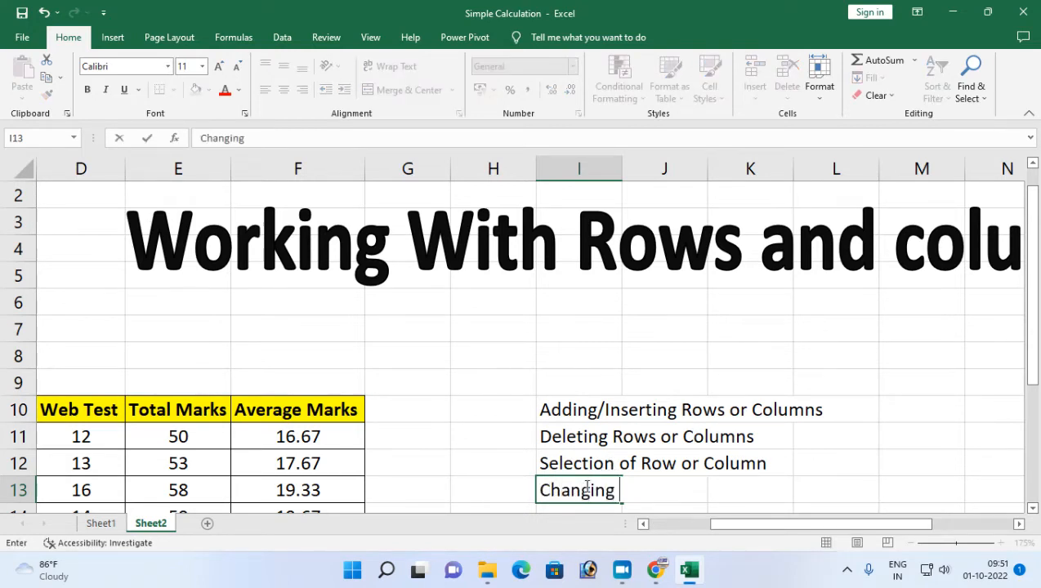
type("Height and Wd")
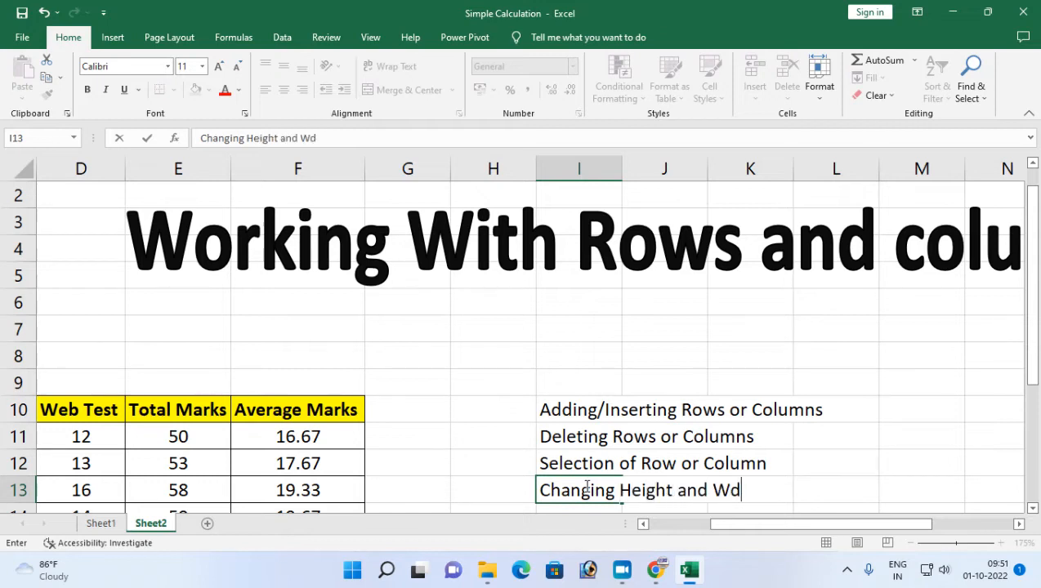
key("BackSpace")
type("id")
type("th of Columns")
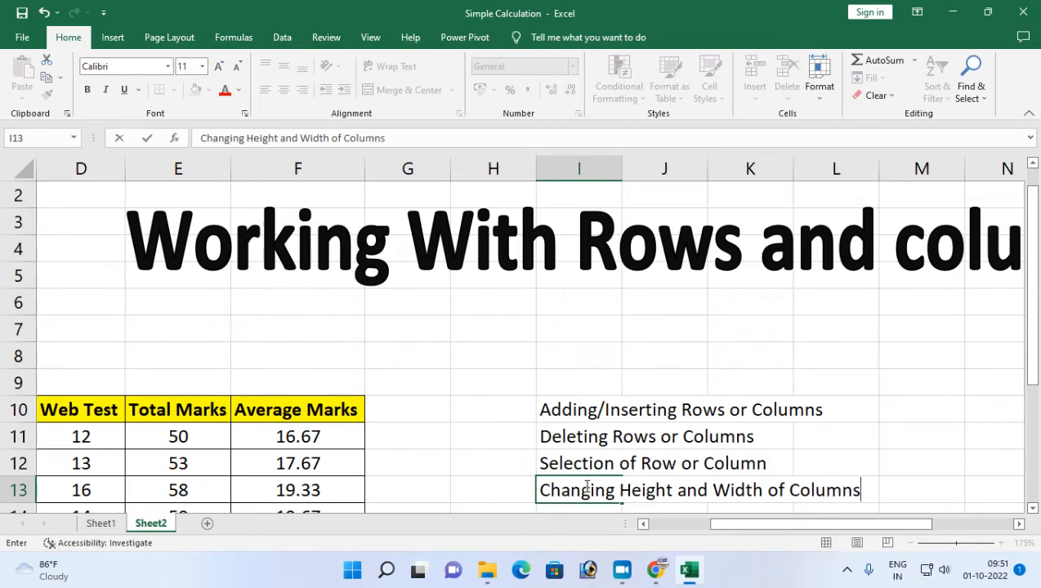
type(" or Rows")
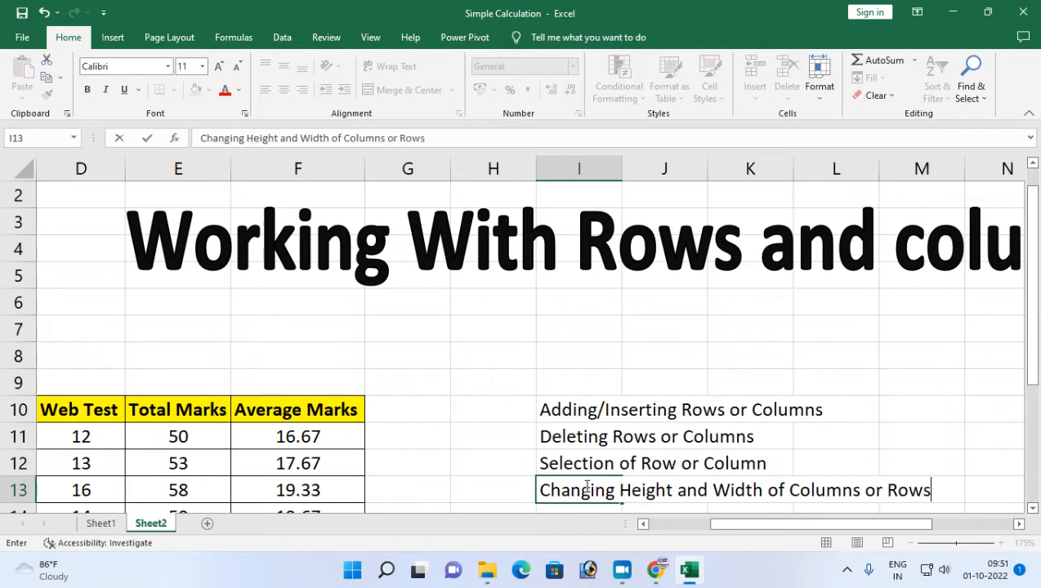
key("Return")
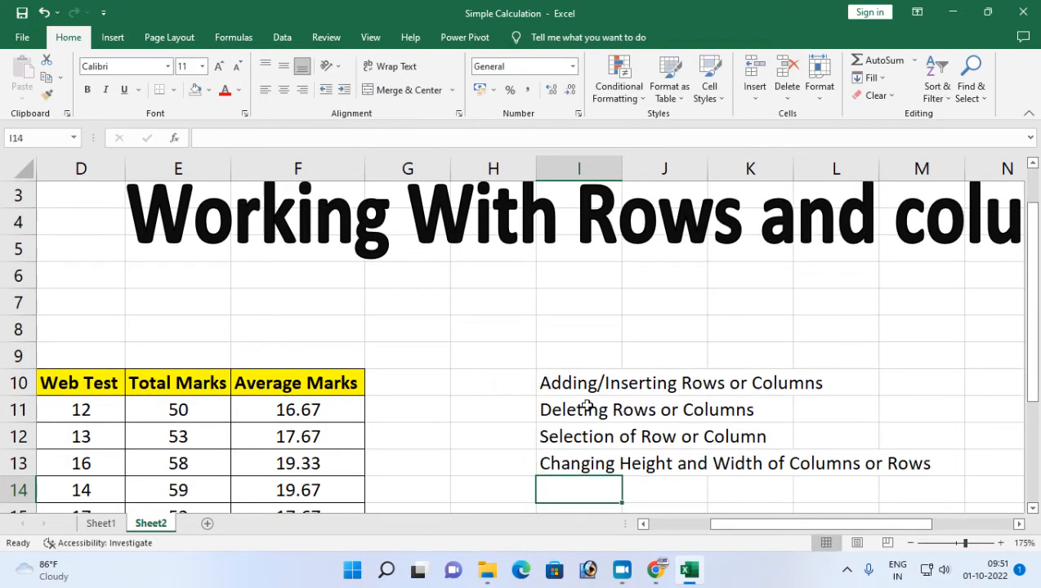
Step: Highlight the adding/inserting topic in I10:L10, and the whole student marks table in A10:F16
left_click(542, 386)
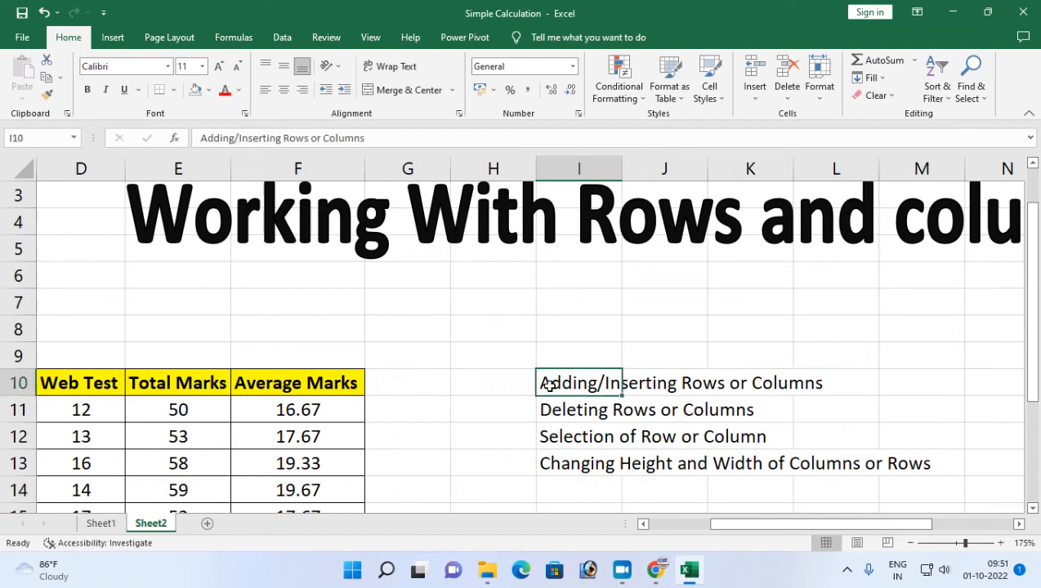
left_click_drag(579, 384, 798, 382)
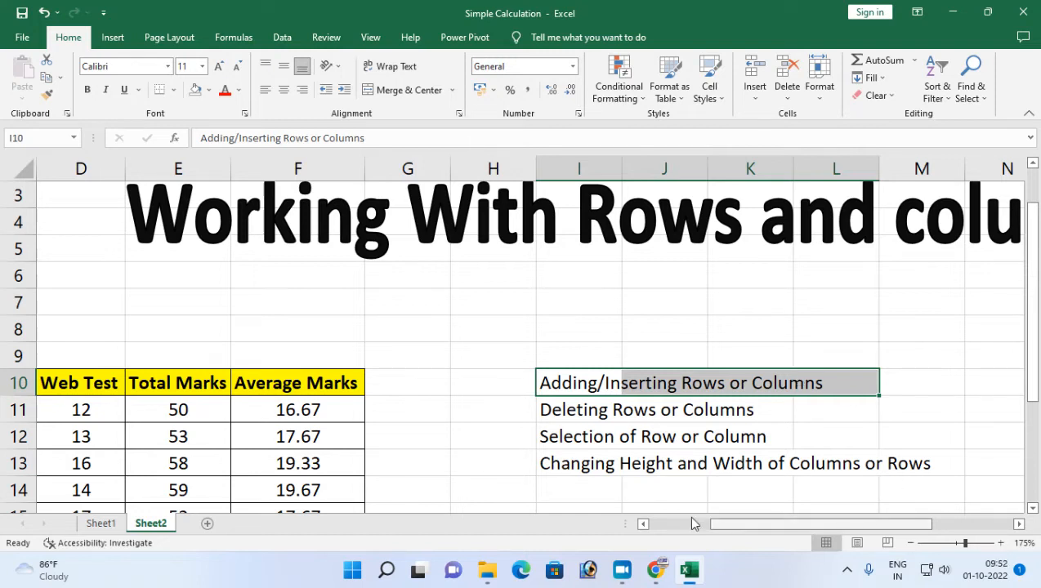
left_click(643, 525)
left_click(642, 524)
left_click(642, 524)
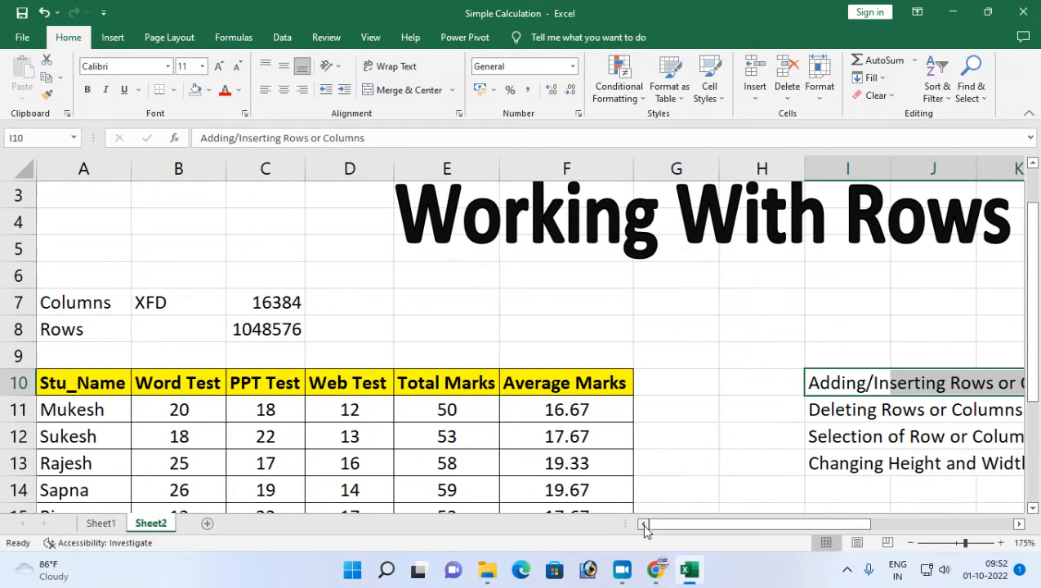
scroll(255, 416, "down", 1)
left_click_drag(51, 303, 592, 463)
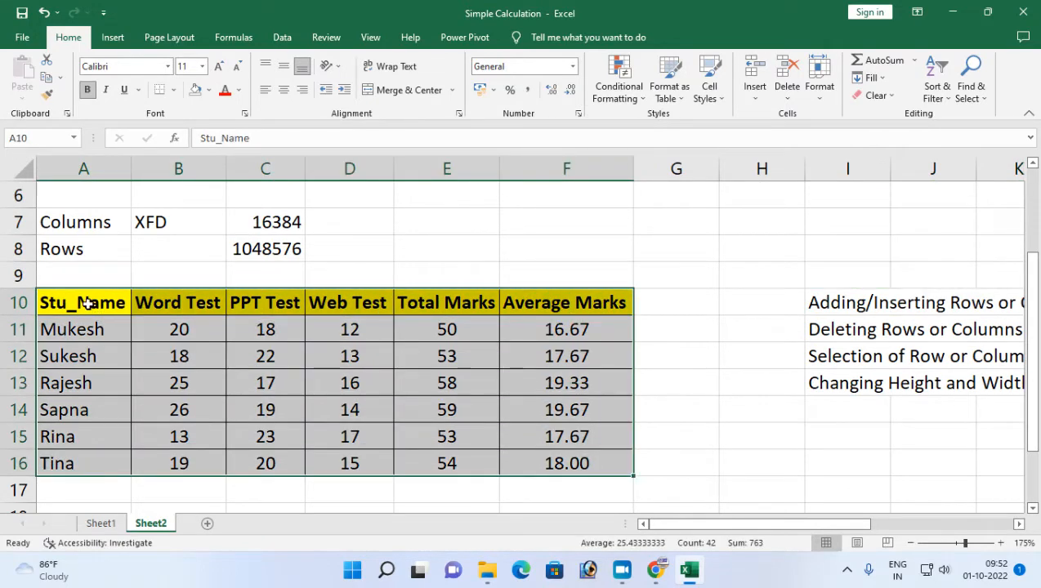
Step: Highlight the columns of the marks table one after another, from Stu_Name through Average Marks
left_click_drag(82, 311, 78, 463)
left_click_drag(134, 402, 179, 435)
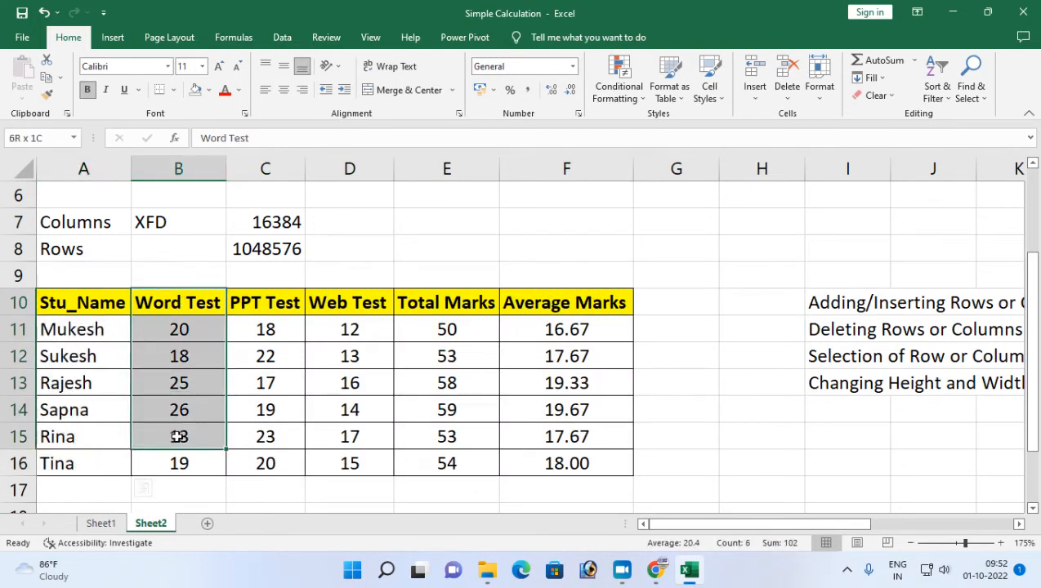
left_click_drag(272, 299, 265, 410)
left_click_drag(347, 307, 357, 441)
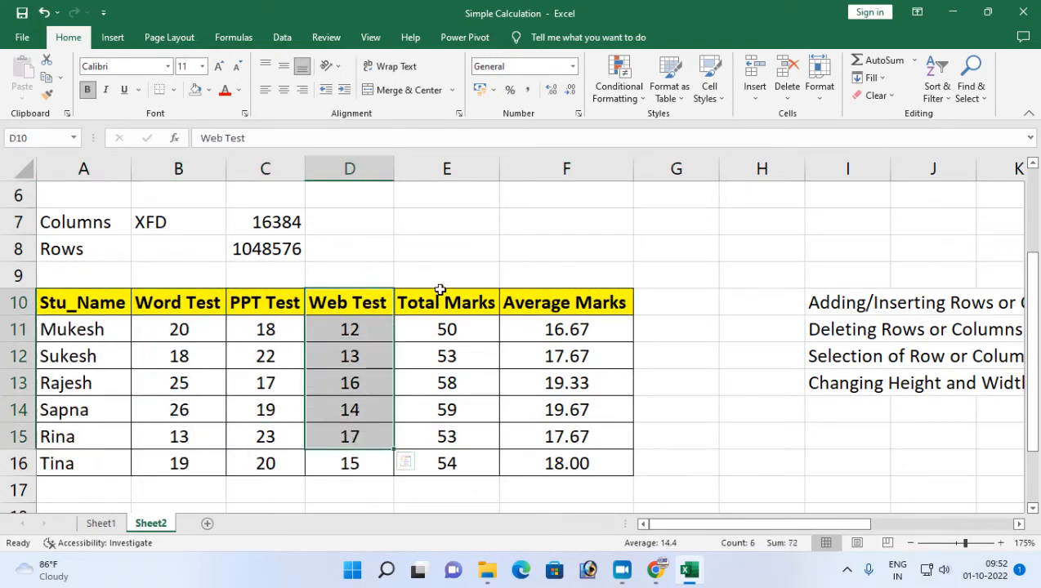
left_click_drag(439, 302, 446, 463)
left_click_drag(566, 302, 566, 413)
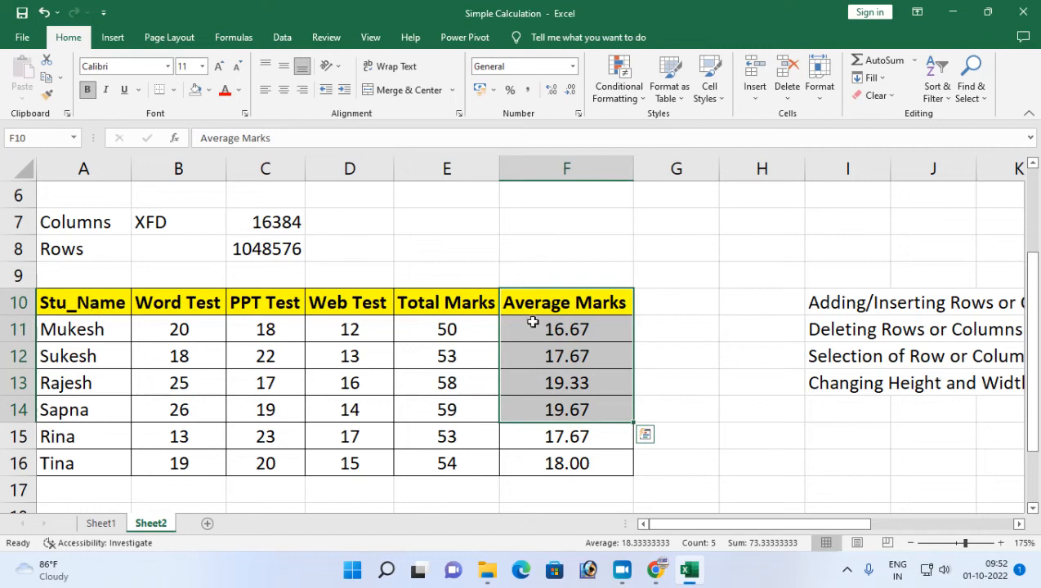
Step: Highlight the header row of the marks table, A10:F10
left_click(84, 306)
left_click(542, 305)
left_click_drag(116, 305, 578, 308)
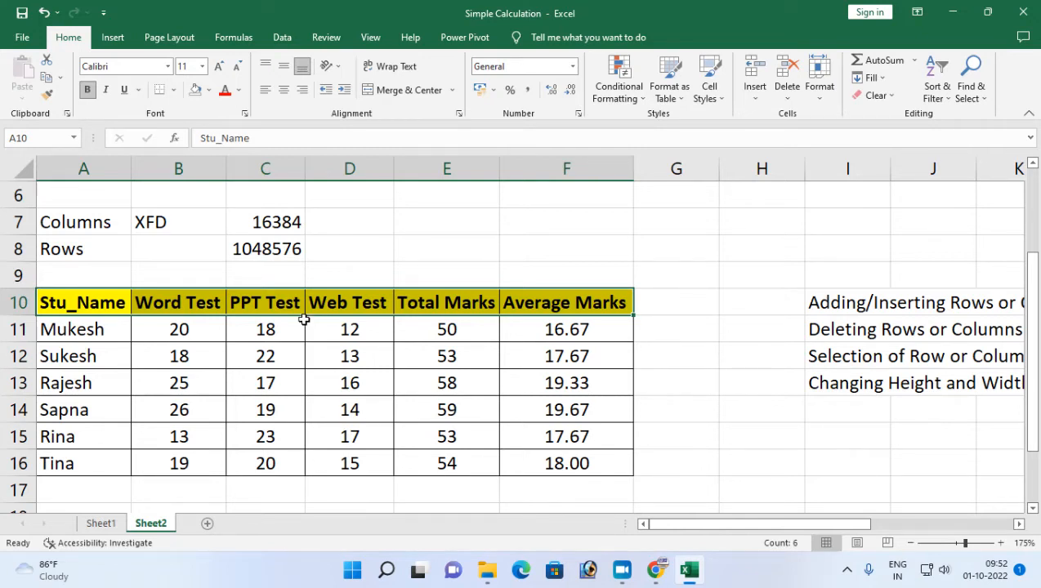
Step: Point out the place between PPT Test and Web Test by alternately selecting their header cells and the whole columns C and D
left_click(287, 303)
left_click(338, 304)
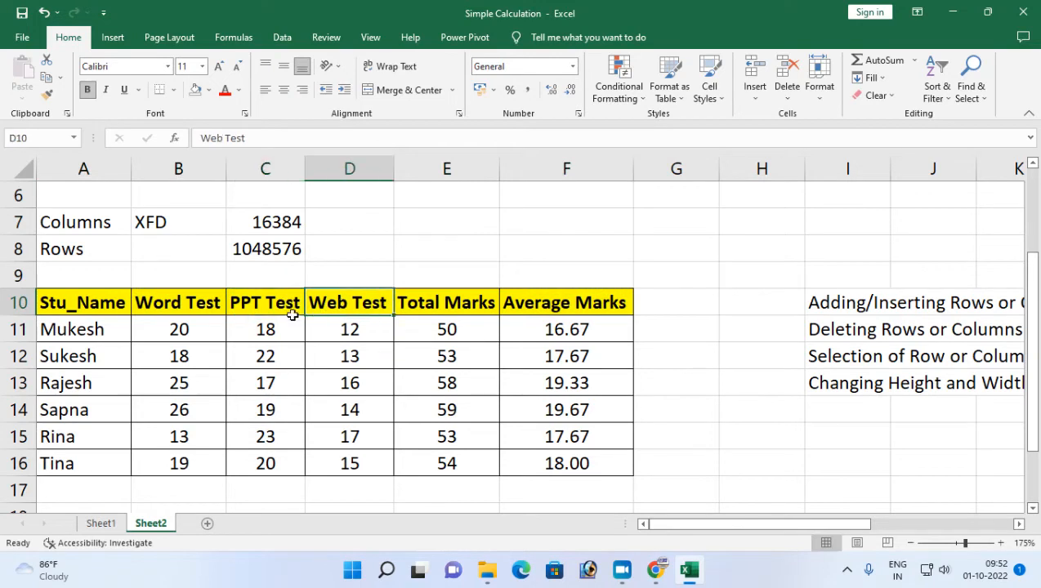
left_click(260, 303)
left_click(341, 303)
left_click(274, 301)
left_click(341, 301)
left_click(266, 303)
left_click(328, 303)
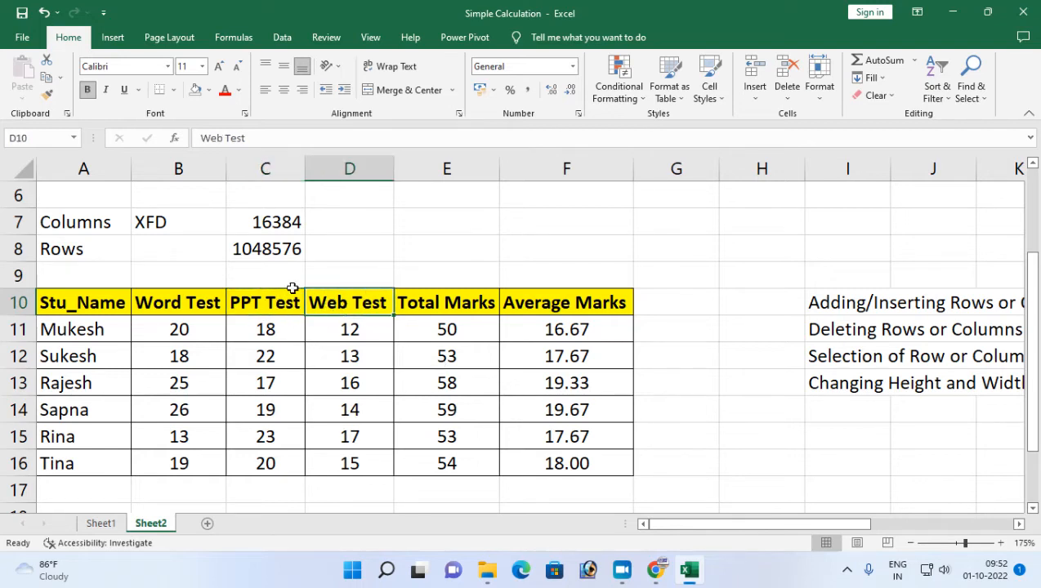
left_click(275, 167)
left_click(344, 165)
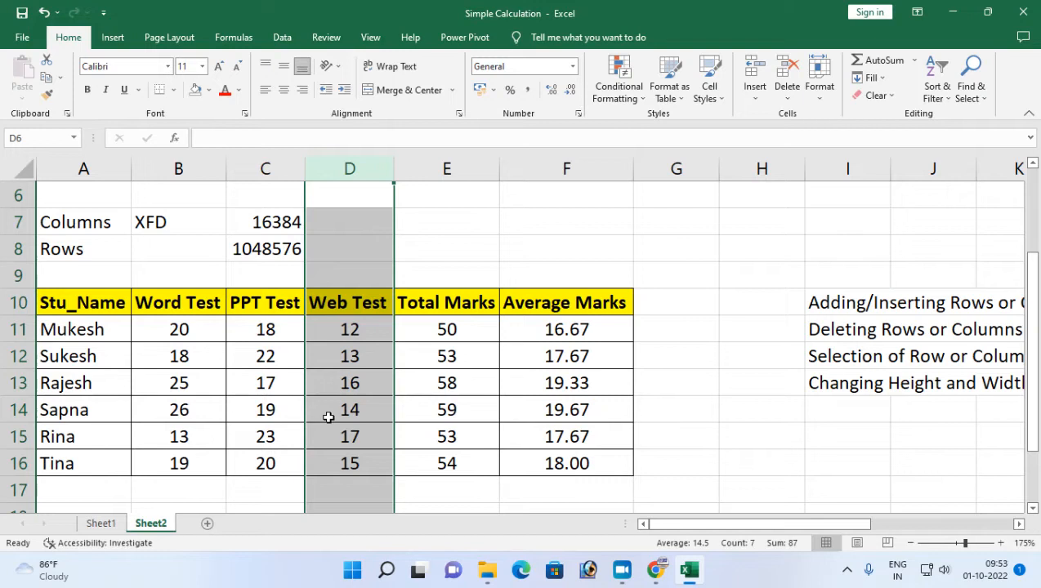
Step: Insert an entire column before the Web Test column, starting from cell D10
left_click(341, 304)
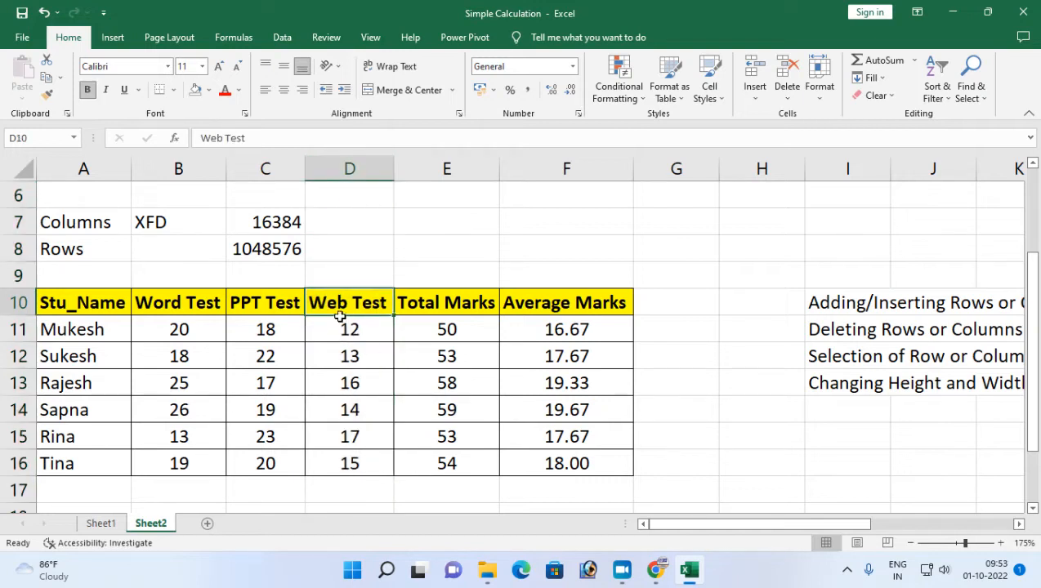
left_click(336, 338)
left_click(350, 301)
right_click(357, 306)
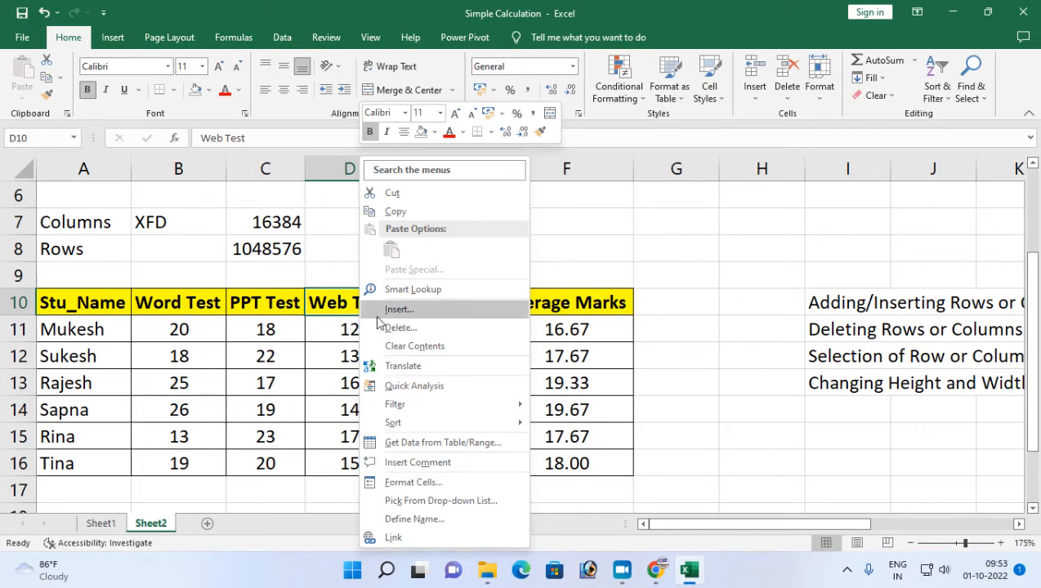
left_click(395, 310)
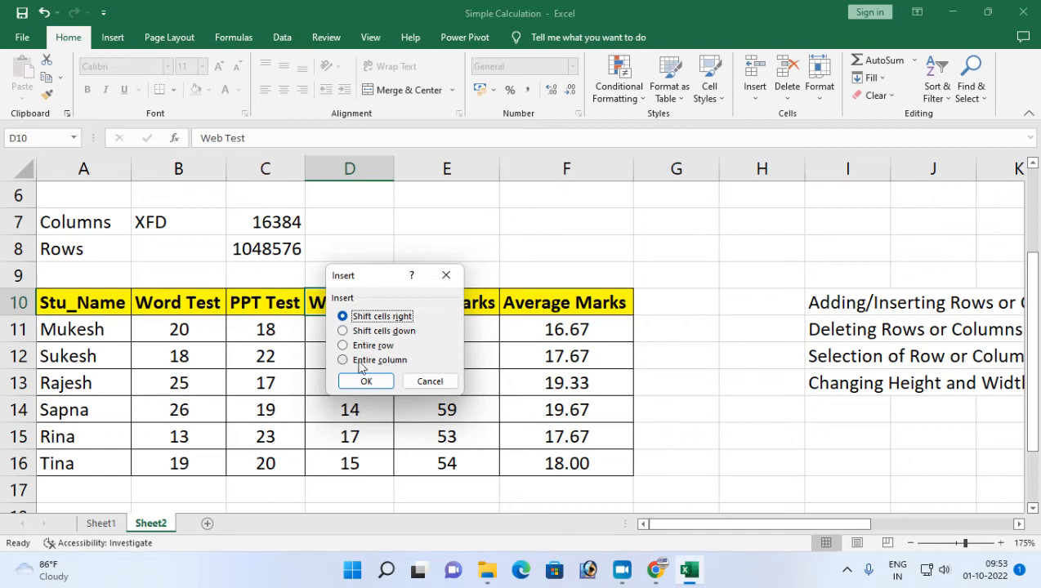
left_click(360, 364)
left_click(365, 381)
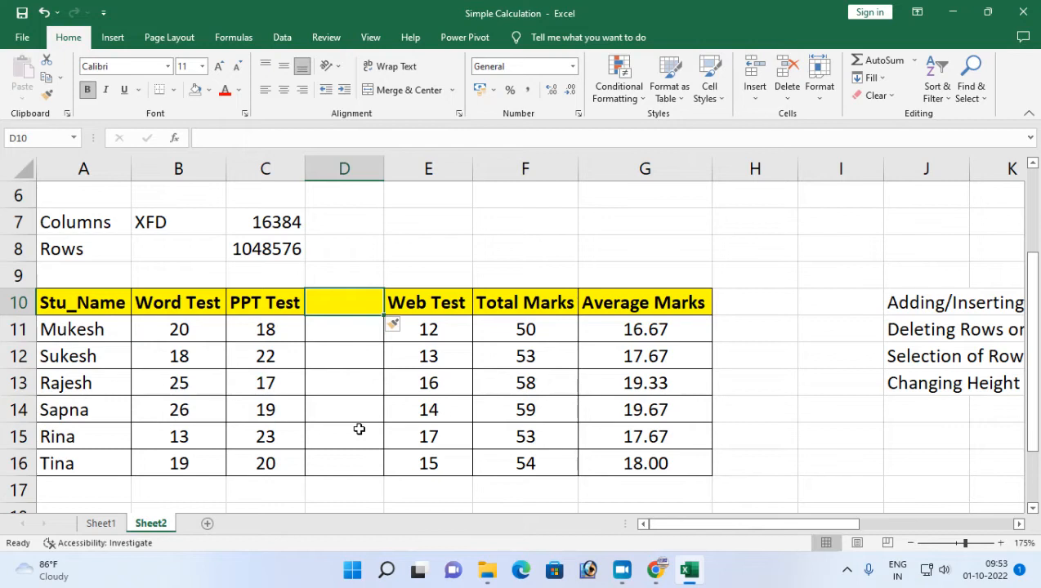
left_click(1019, 524)
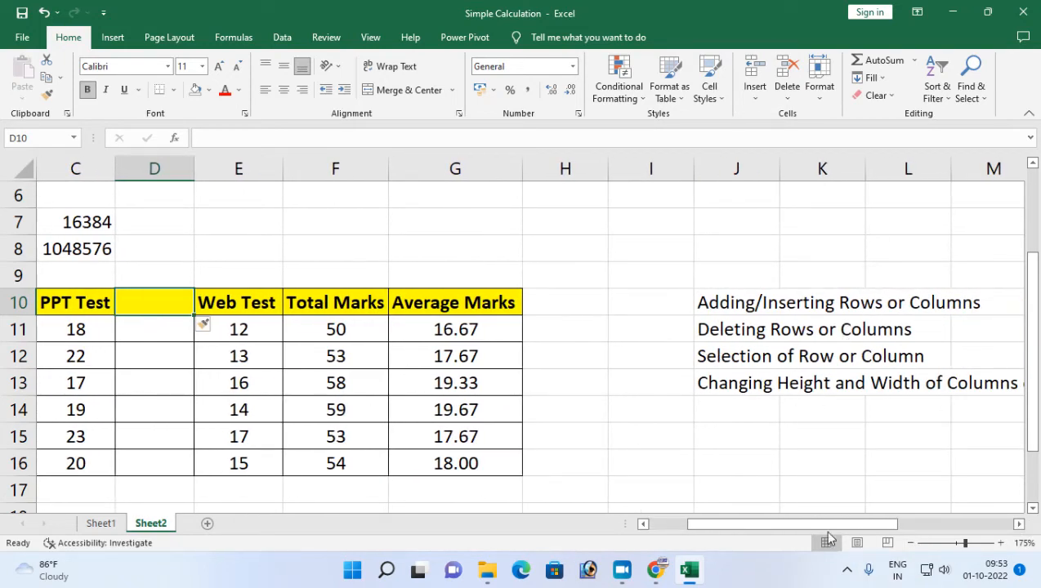
Step: Delete the entire blank column D between PPT Test and Web Test, starting from cell D10
left_click_drag(828, 527, 779, 527)
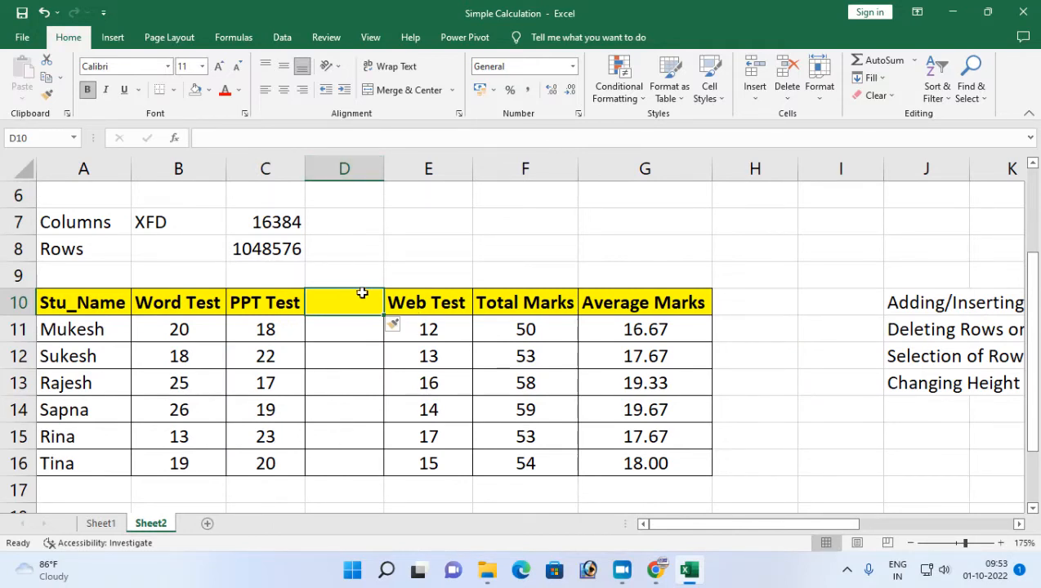
right_click(334, 308)
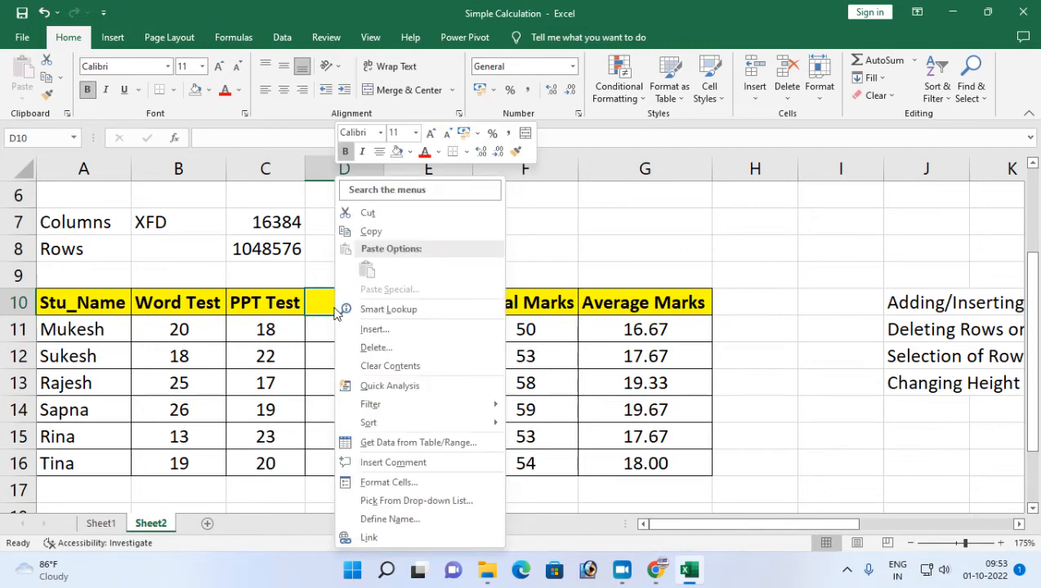
left_click(389, 349)
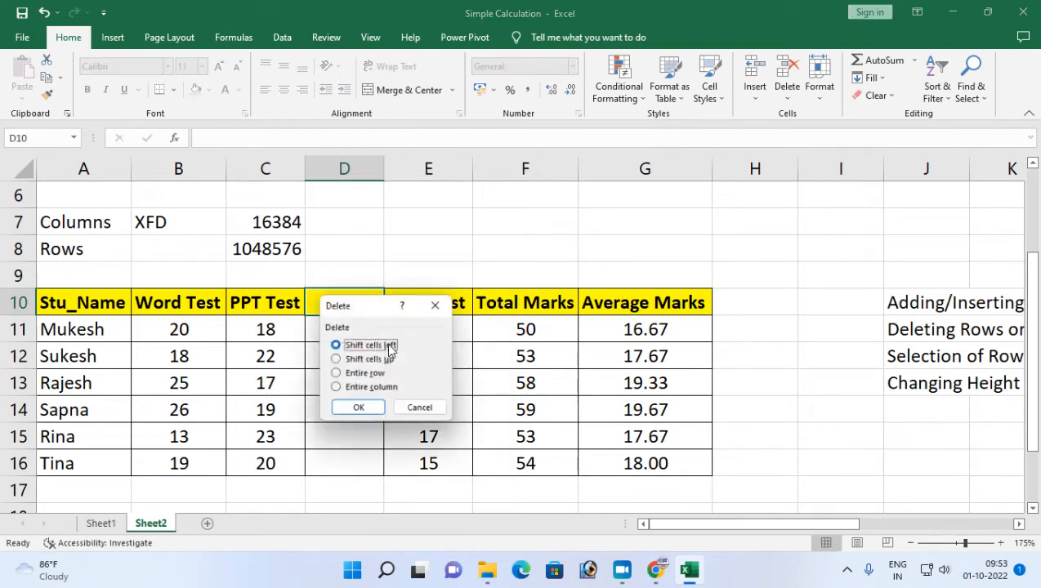
left_click(337, 390)
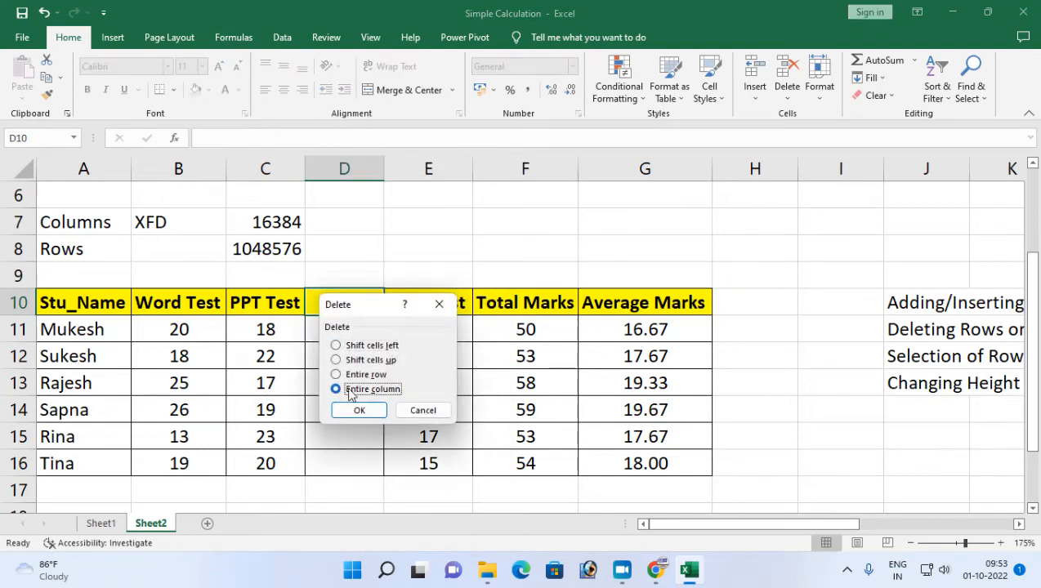
left_click(359, 411)
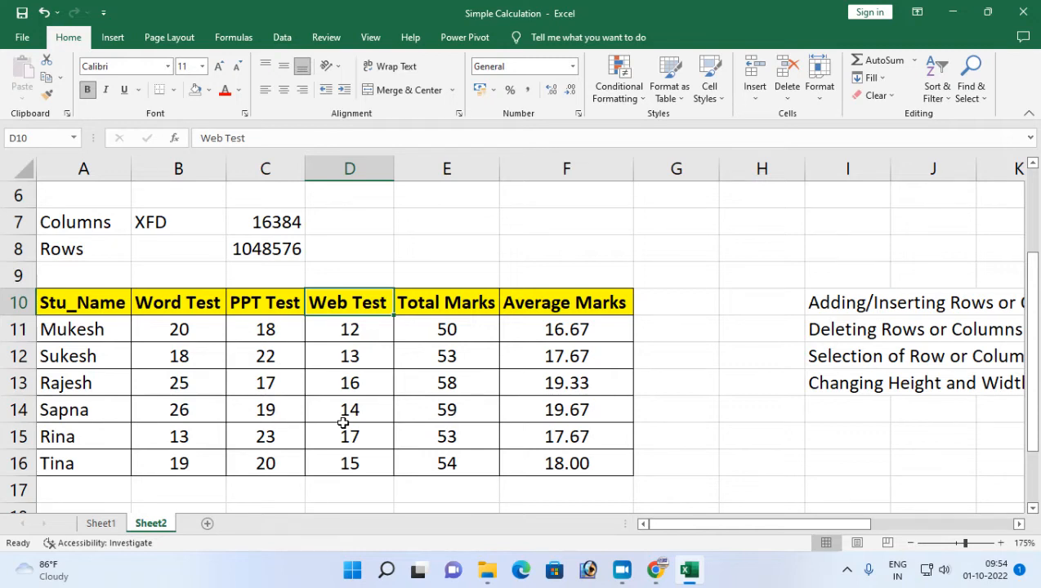
Step: Insert an entire row directly below the table's header row, starting from cell A11
left_click(56, 330)
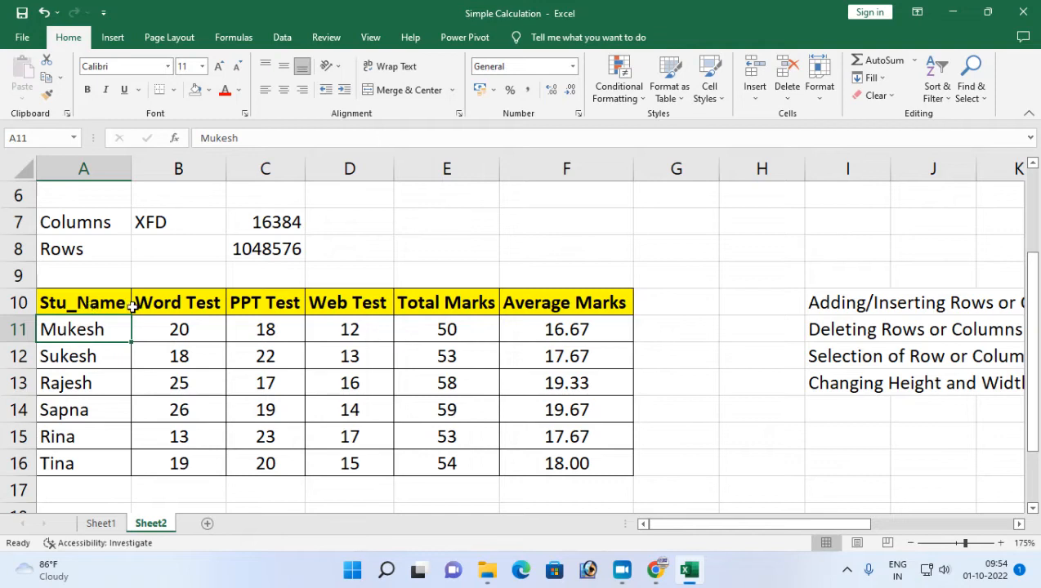
right_click(67, 334)
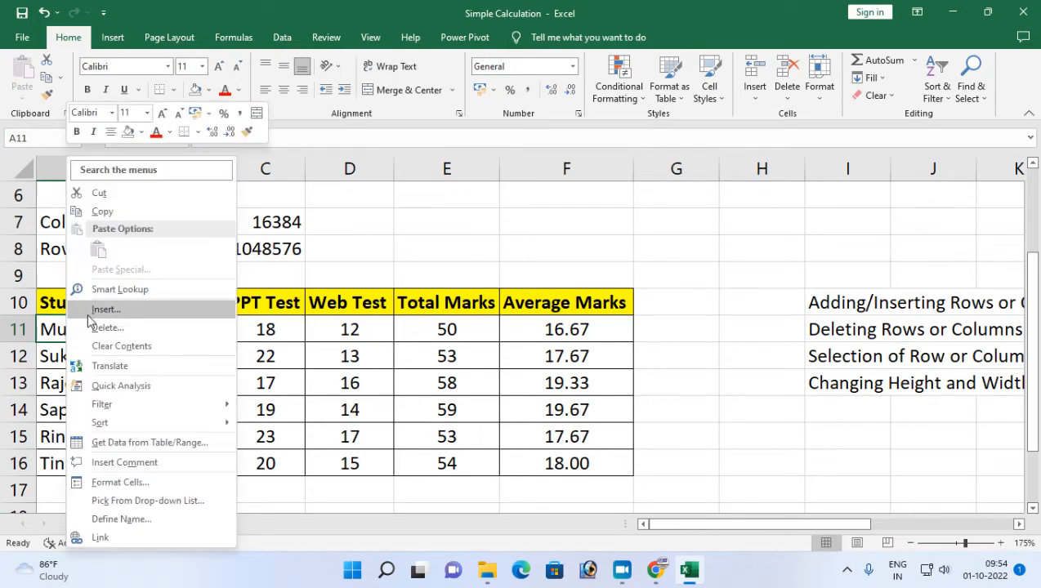
left_click(92, 311)
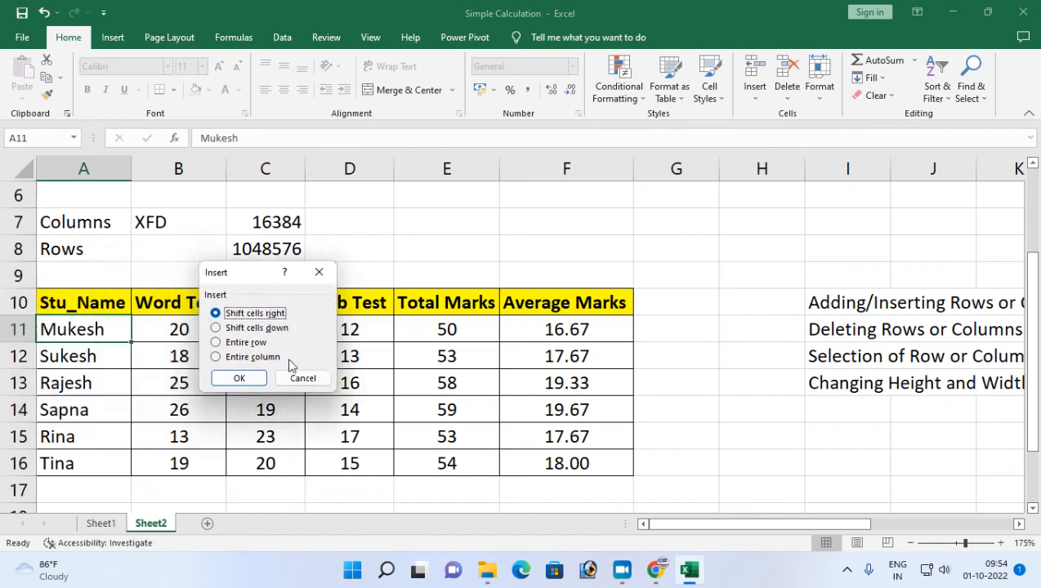
left_click(235, 345)
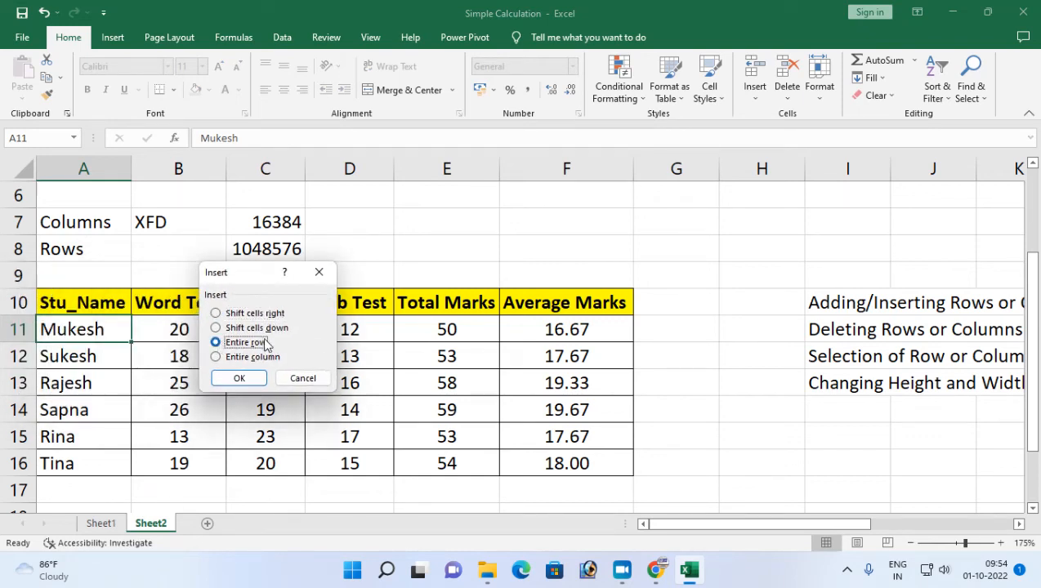
left_click(238, 378)
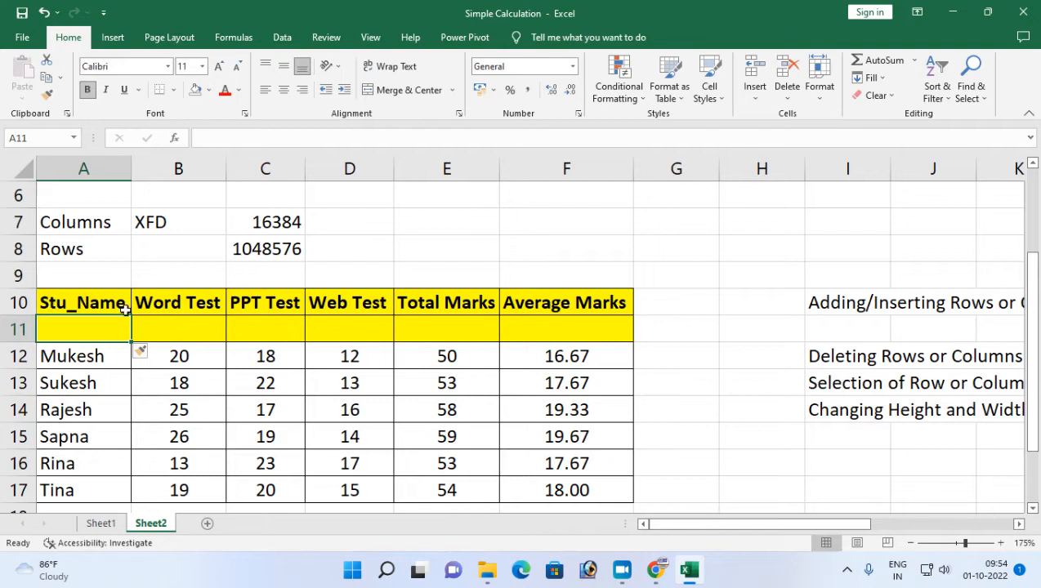
Step: Clear the formats of the blank table row A11:F11
left_click_drag(57, 327, 592, 345)
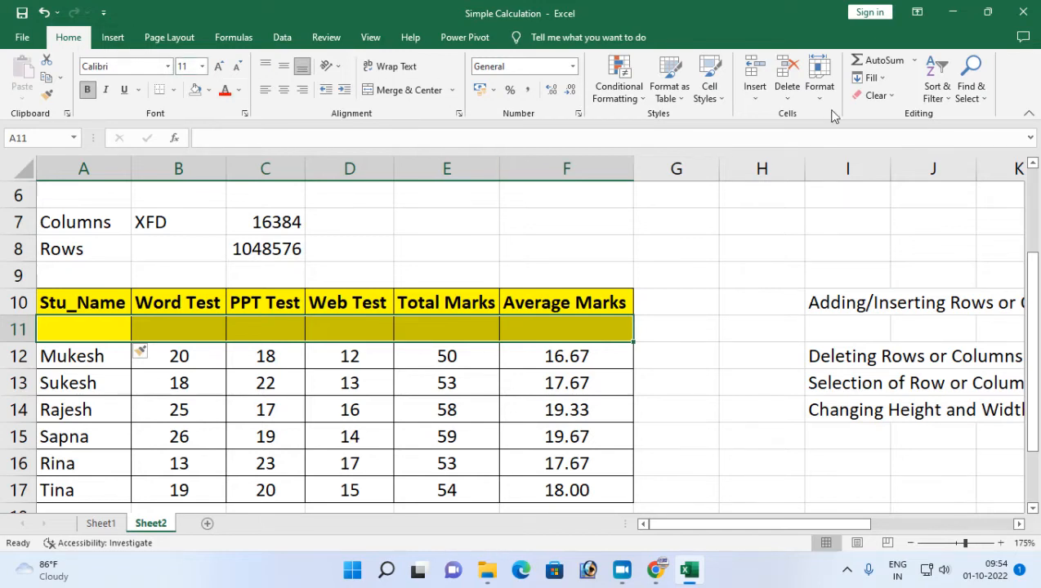
left_click(882, 95)
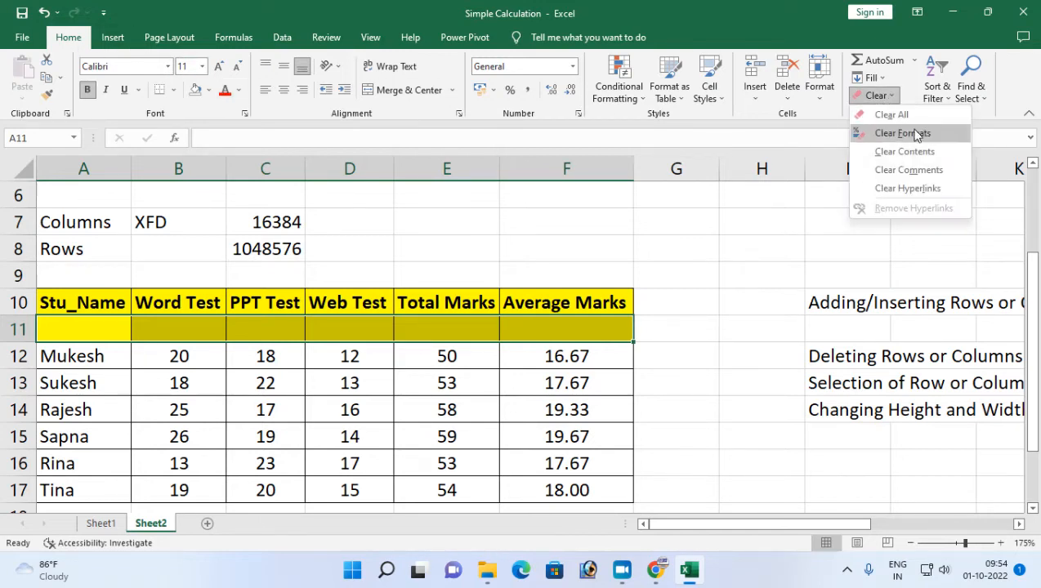
left_click(892, 132)
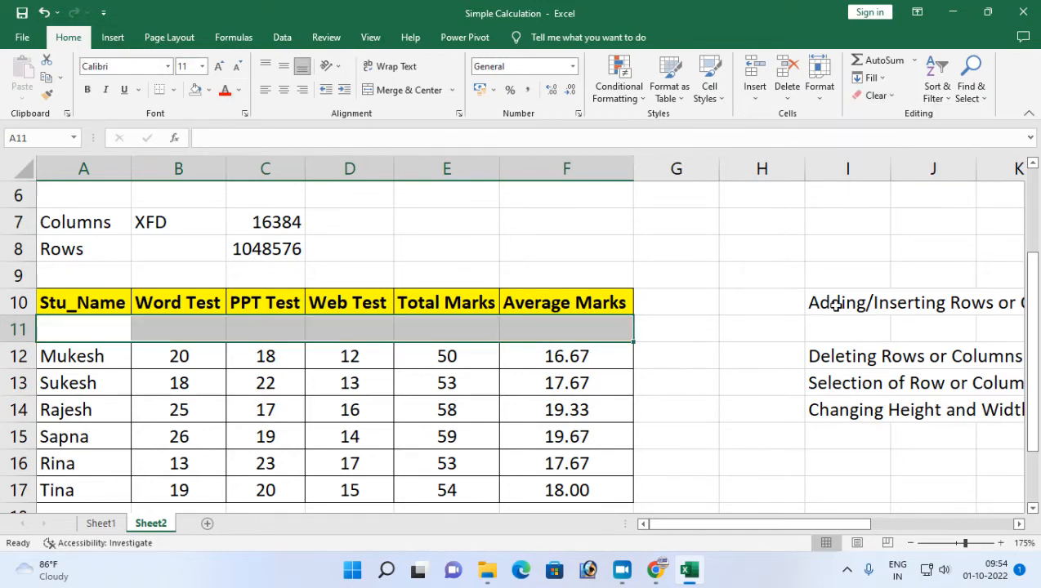
Step: Apply all borders to the blank table row A11:F11
left_click(112, 430)
left_click_drag(80, 329, 576, 321)
left_click(173, 90)
left_click(187, 223)
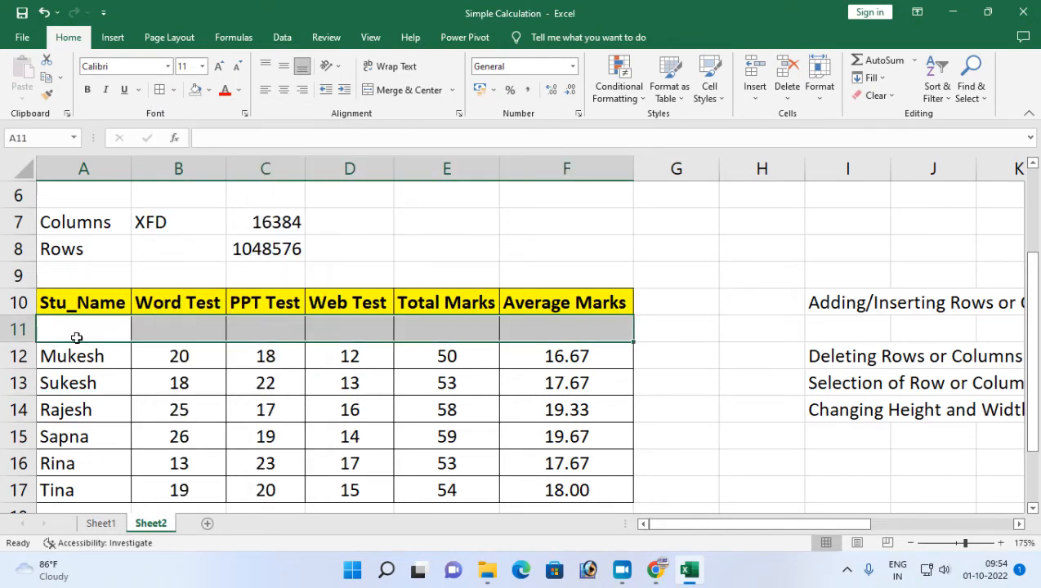
left_click(82, 331)
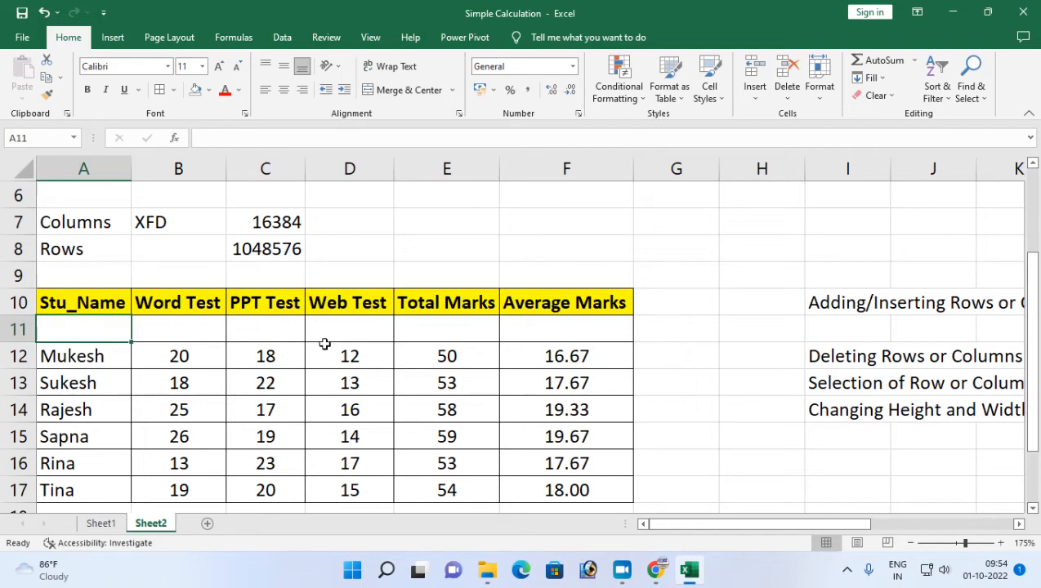
Step: Delete the entire blank row 11, starting from cell A11
left_click(241, 331)
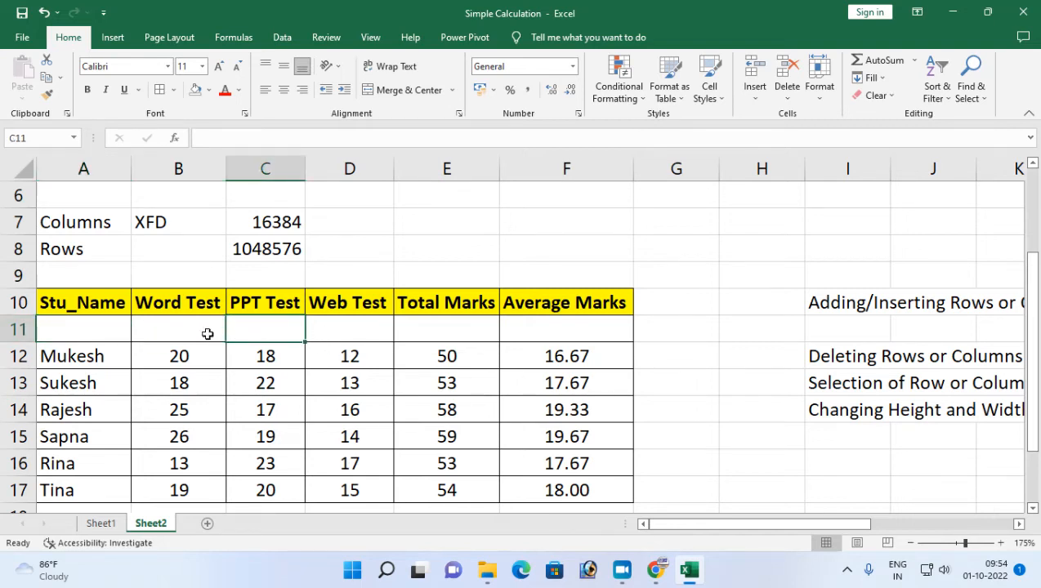
left_click(98, 329)
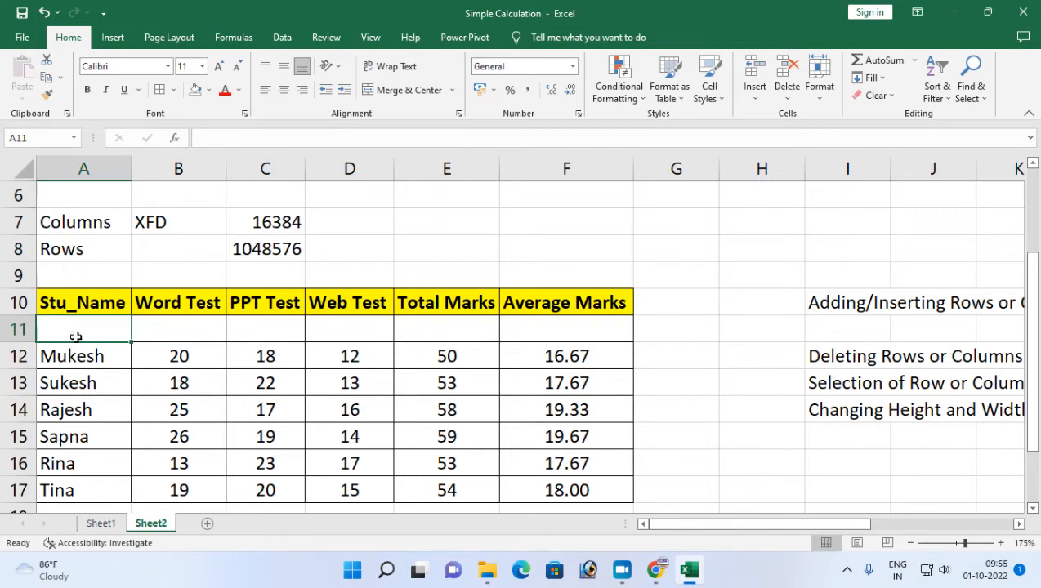
right_click(76, 336)
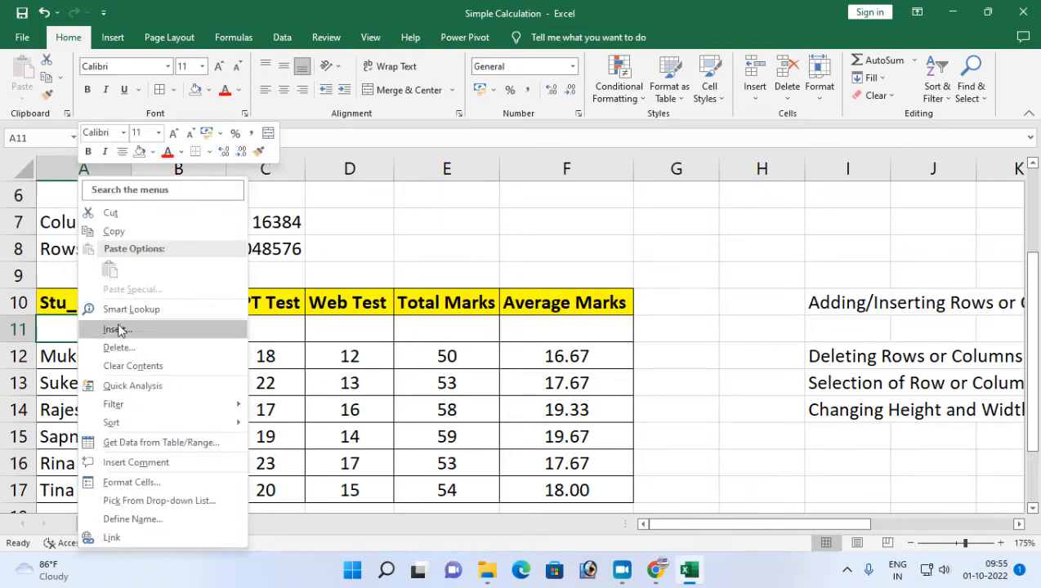
left_click(121, 350)
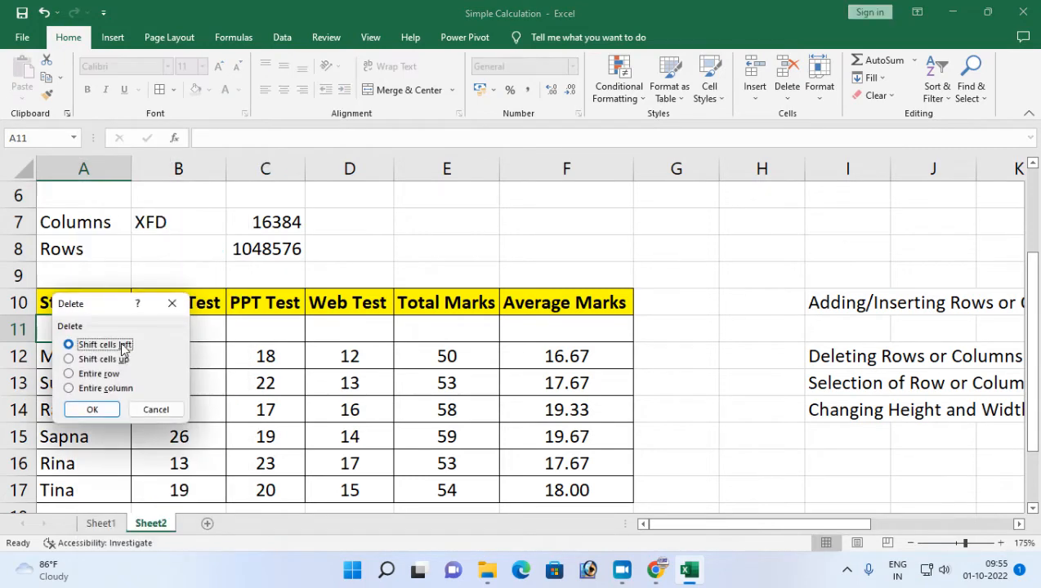
left_click(74, 375)
left_click(92, 410)
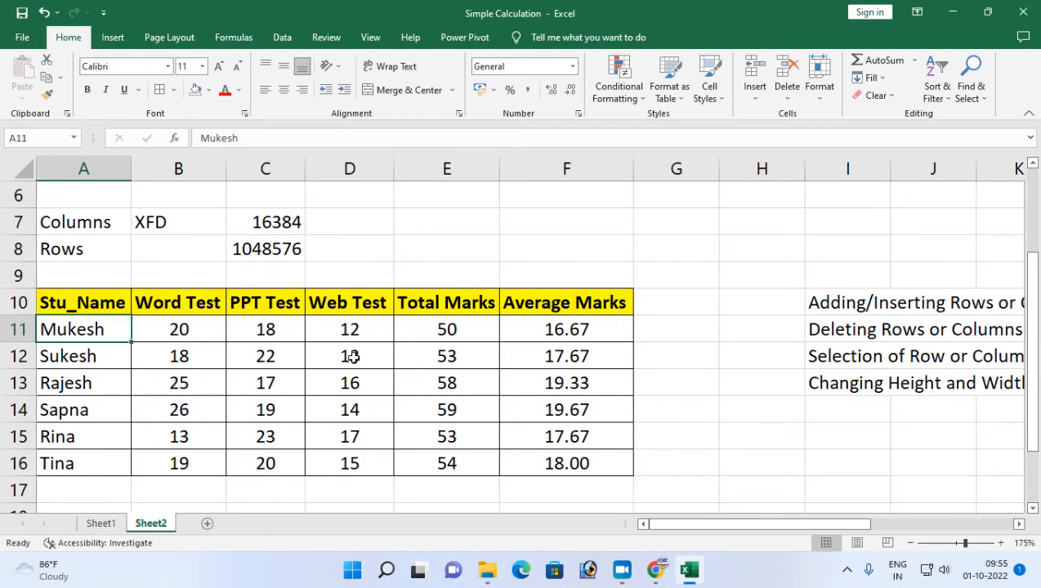
Step: Point out the PPT Test and Web Test header cells by selecting them, ending on Web Test in D10
left_click(330, 300)
left_click(271, 309)
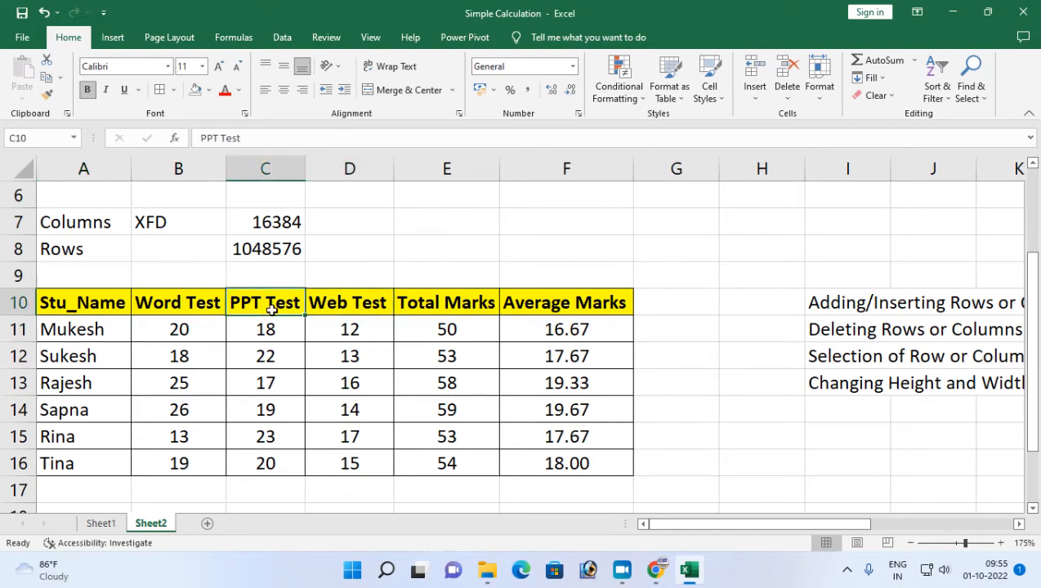
left_click(343, 295)
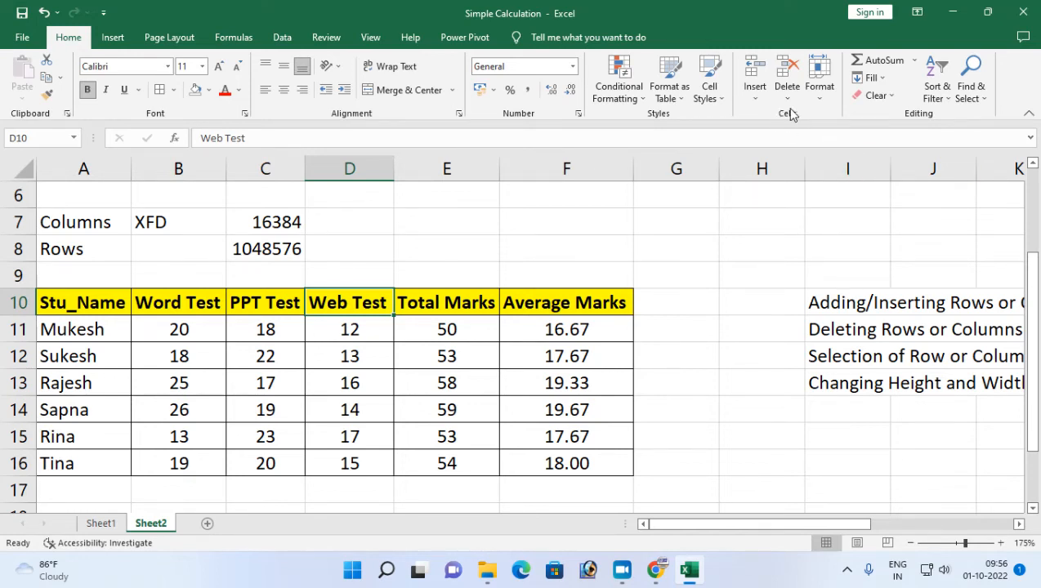
type("=SUM()")
key("Return")
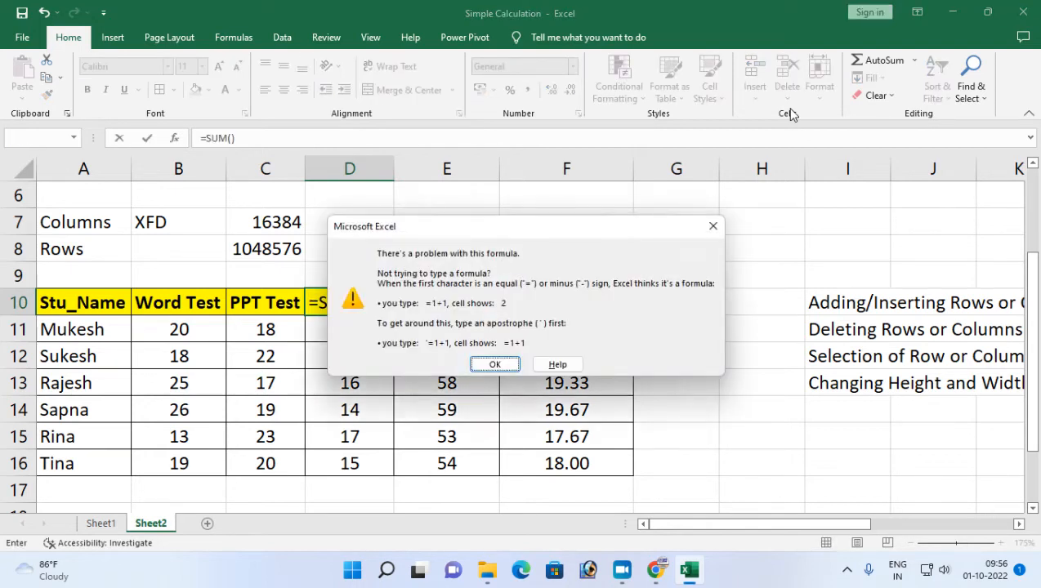
left_click(712, 226)
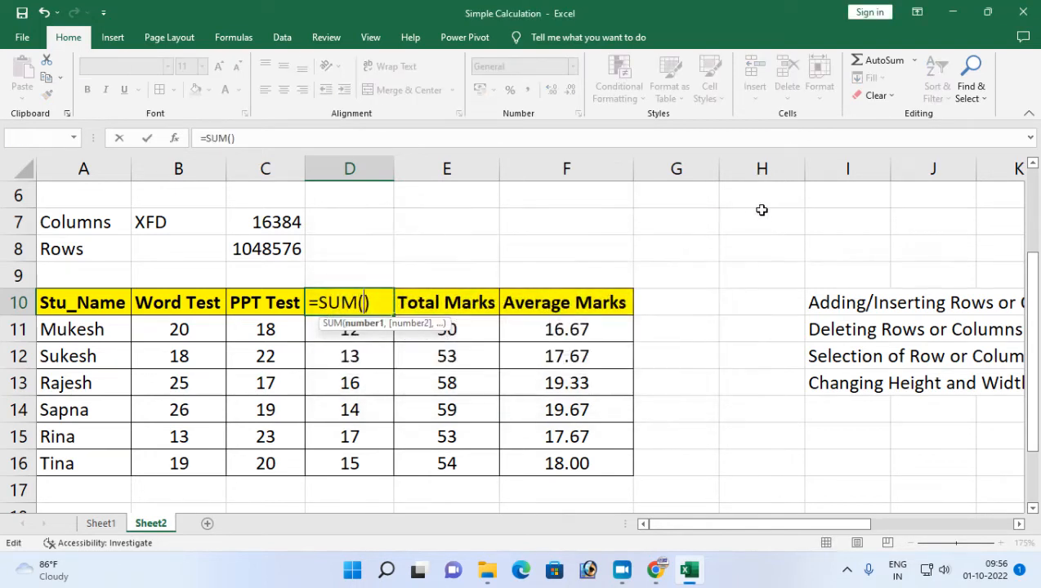
key("Escape")
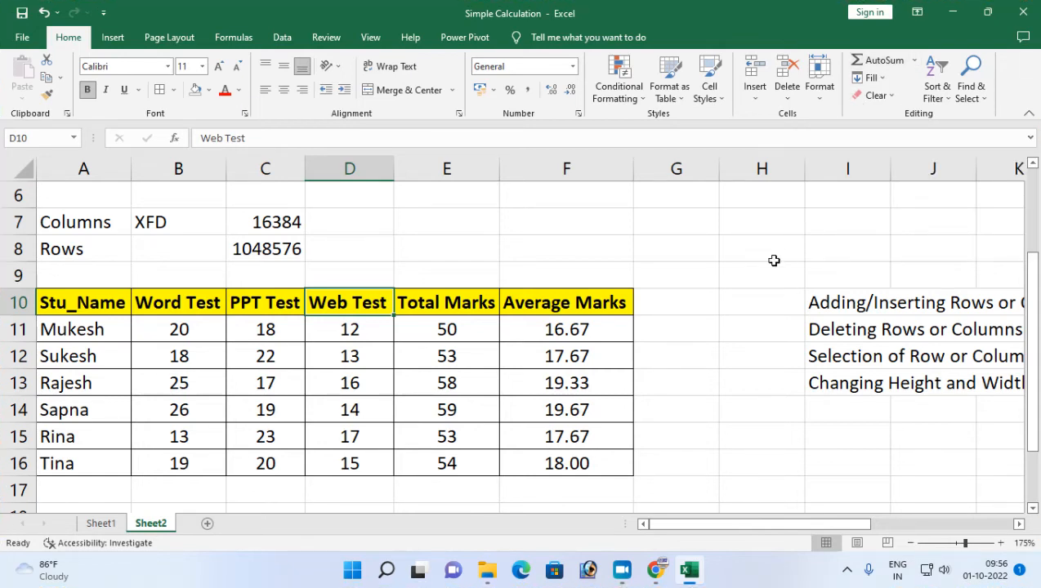
Step: Insert a sheet column before Web Test at D10 and a sheet row above the first student at A11
left_click(753, 104)
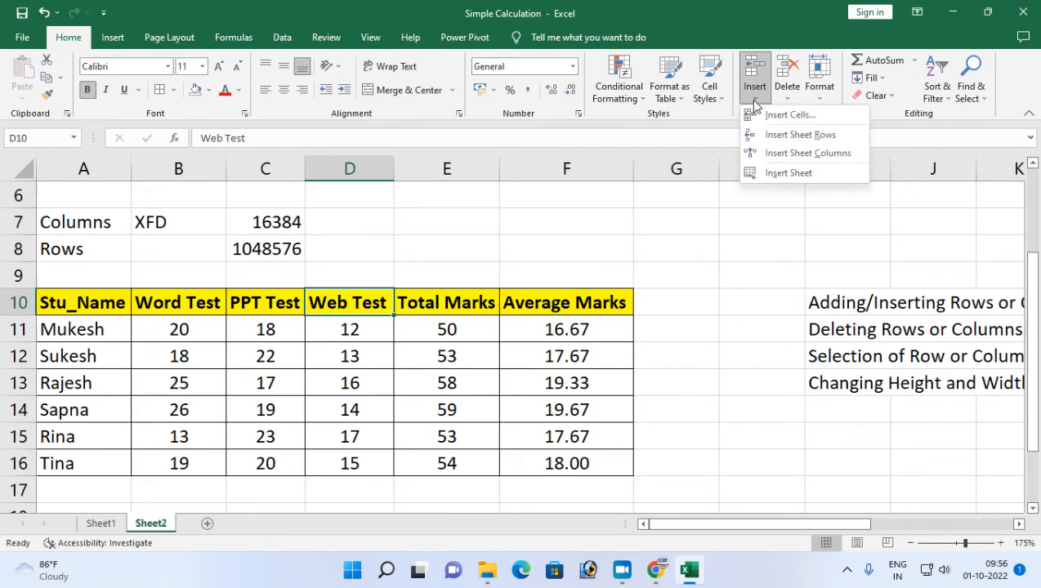
left_click(806, 153)
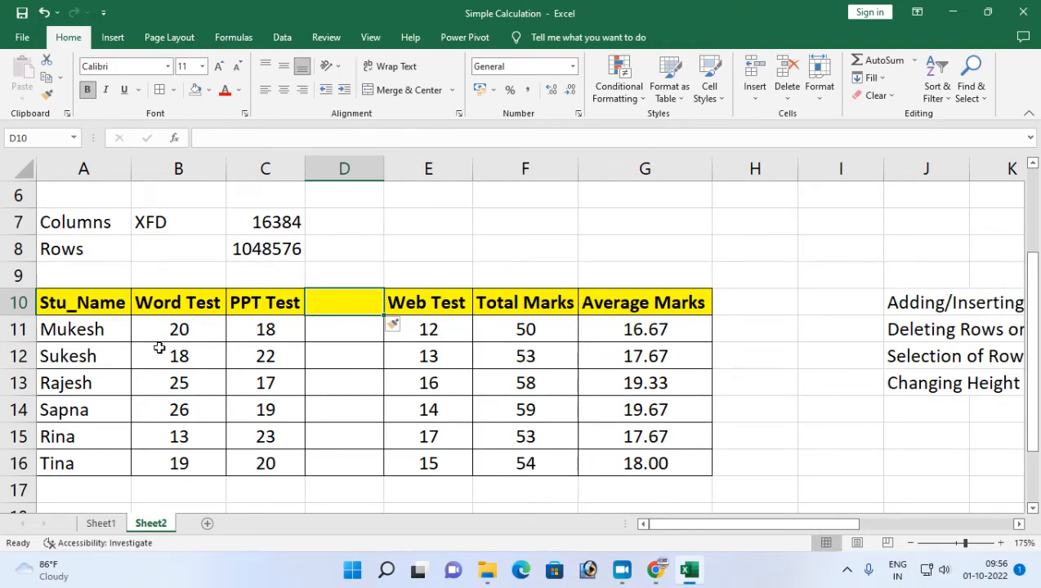
left_click(81, 330)
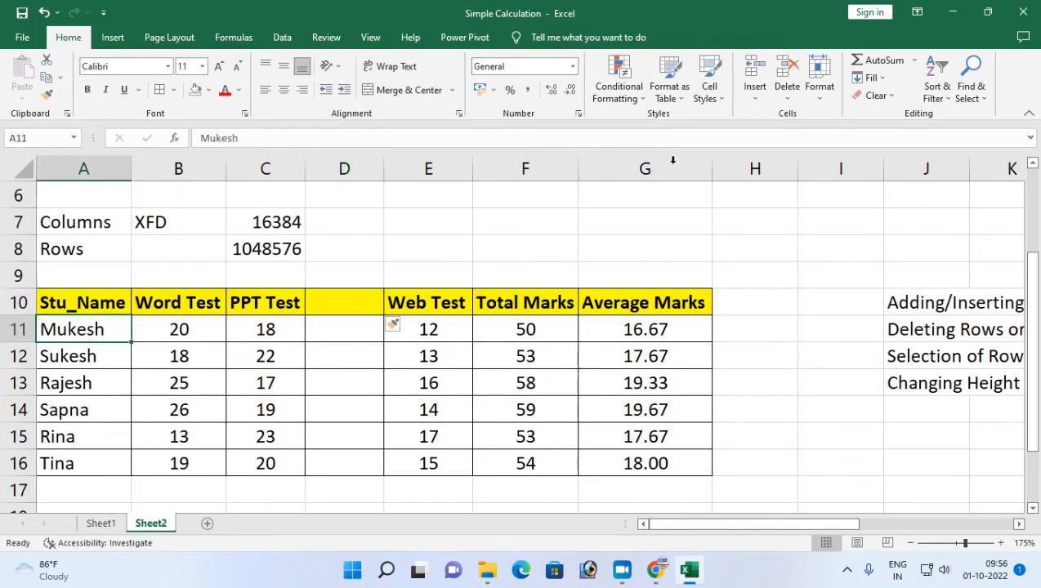
left_click(749, 109)
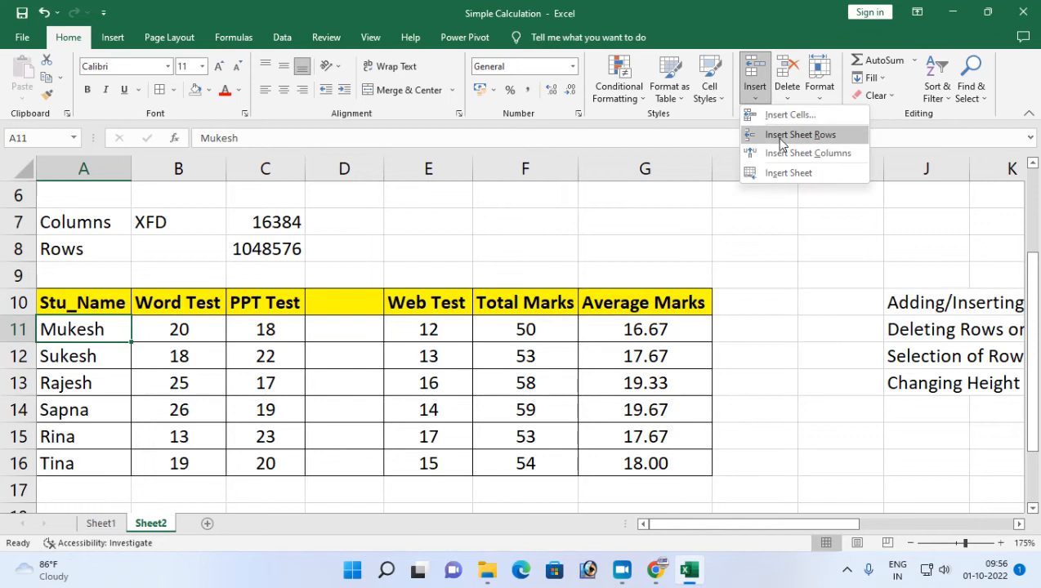
left_click(776, 133)
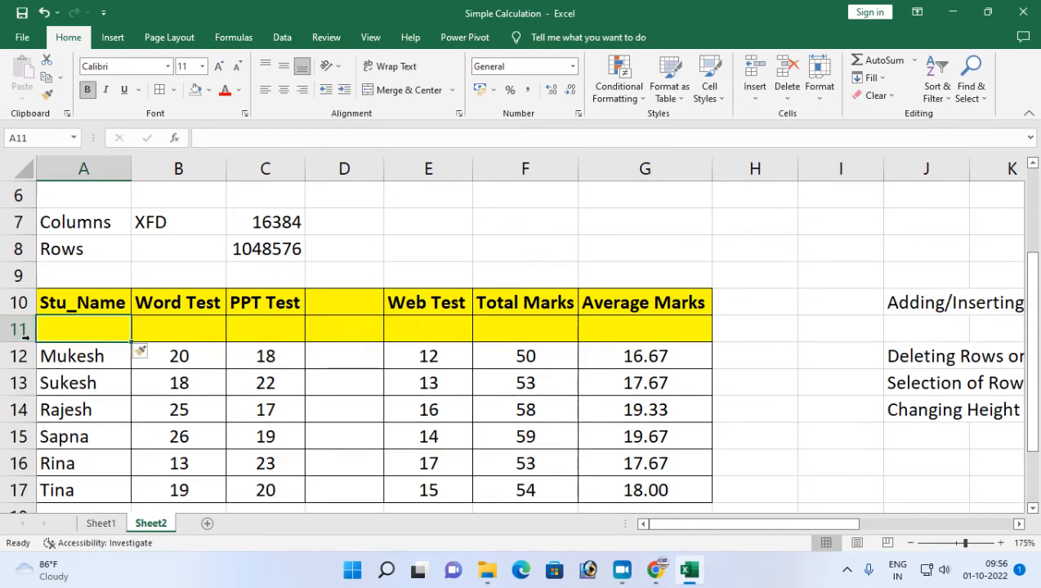
Step: Delete the blank sheet row 11 and the blank sheet column D between PPT Test and Web Test
left_click(787, 95)
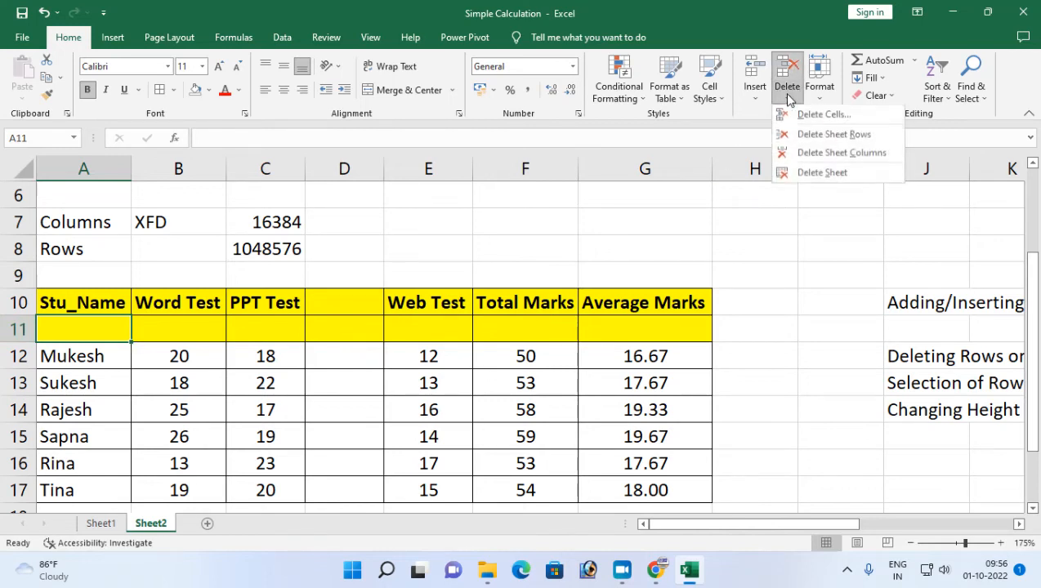
left_click(826, 137)
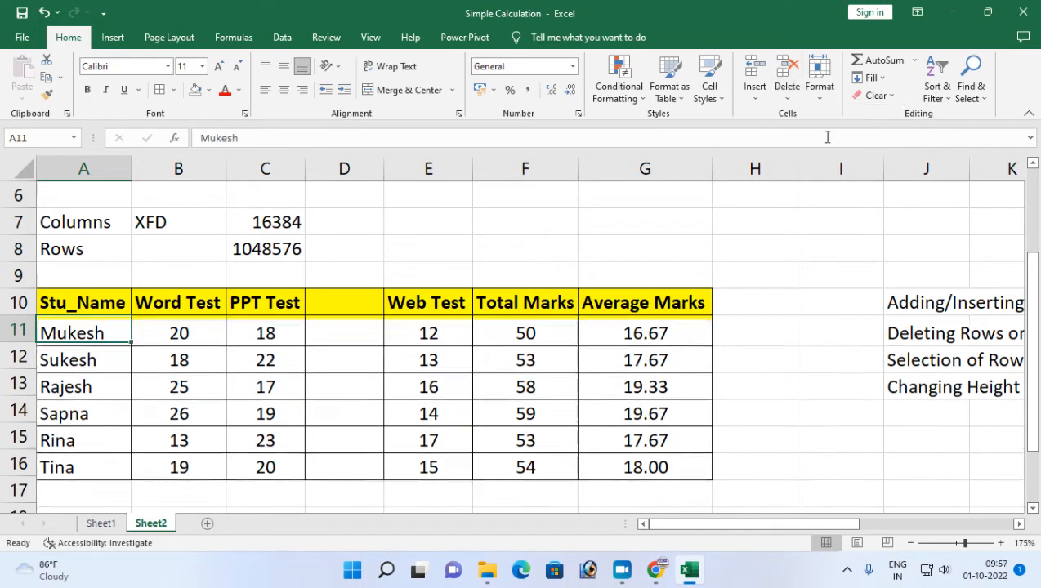
left_click(356, 306)
left_click(787, 92)
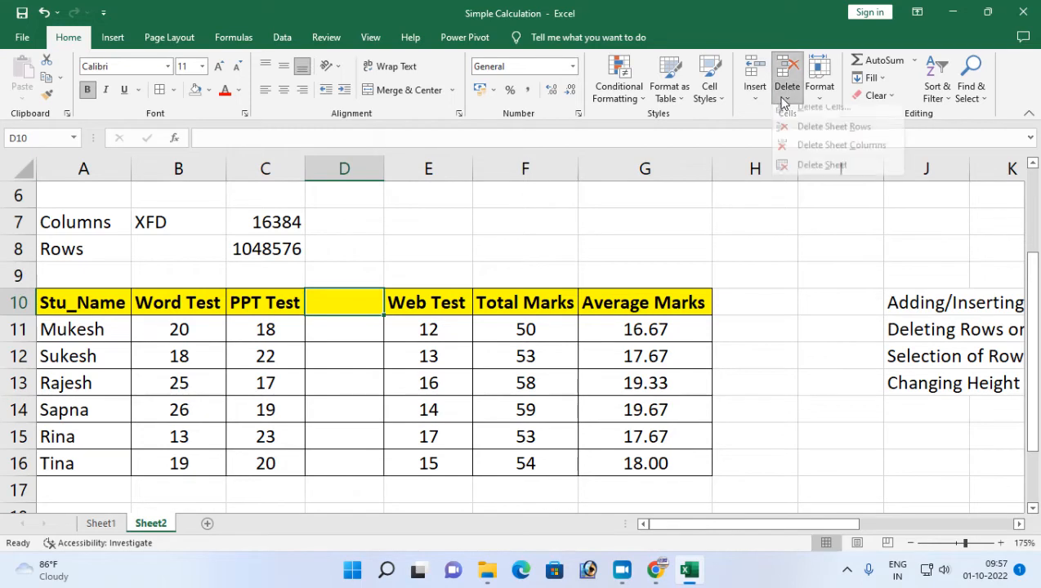
left_click(834, 155)
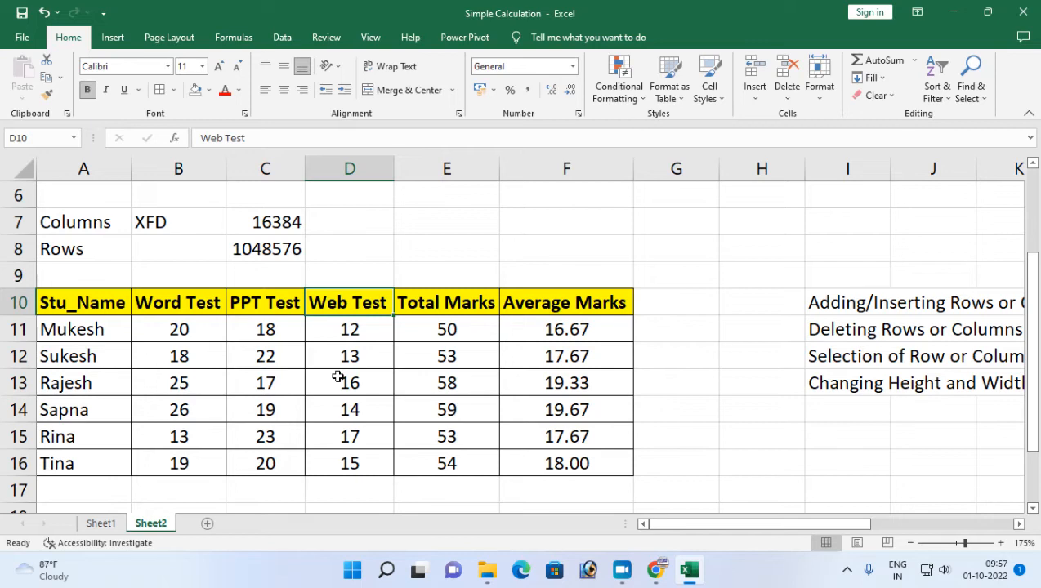
Step: Select the whole Web Test column, D
left_click(335, 168)
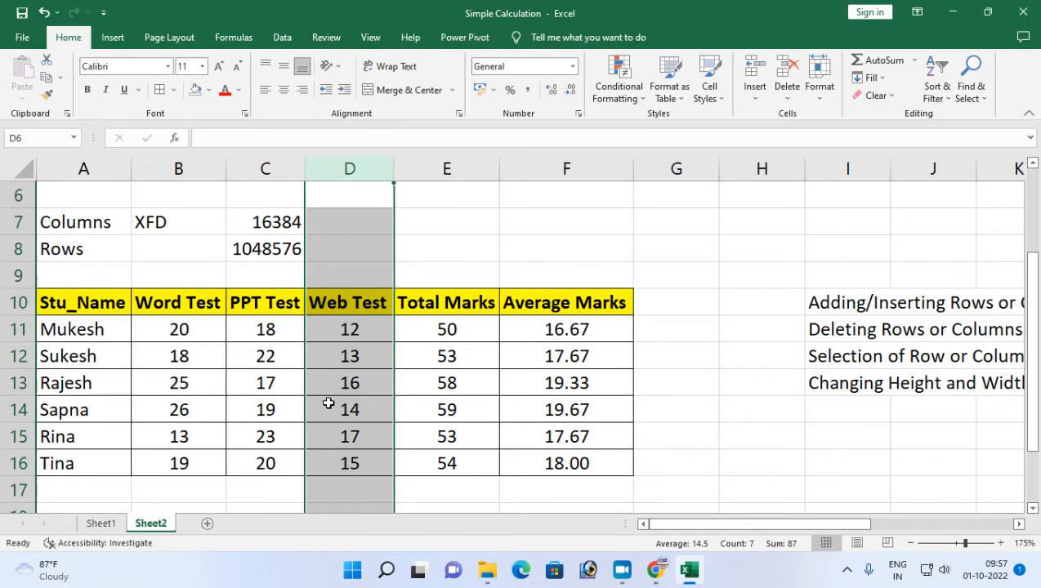
Step: Insert a blank sheet column before the Web Test column and delete that blank column D again
right_click(337, 163)
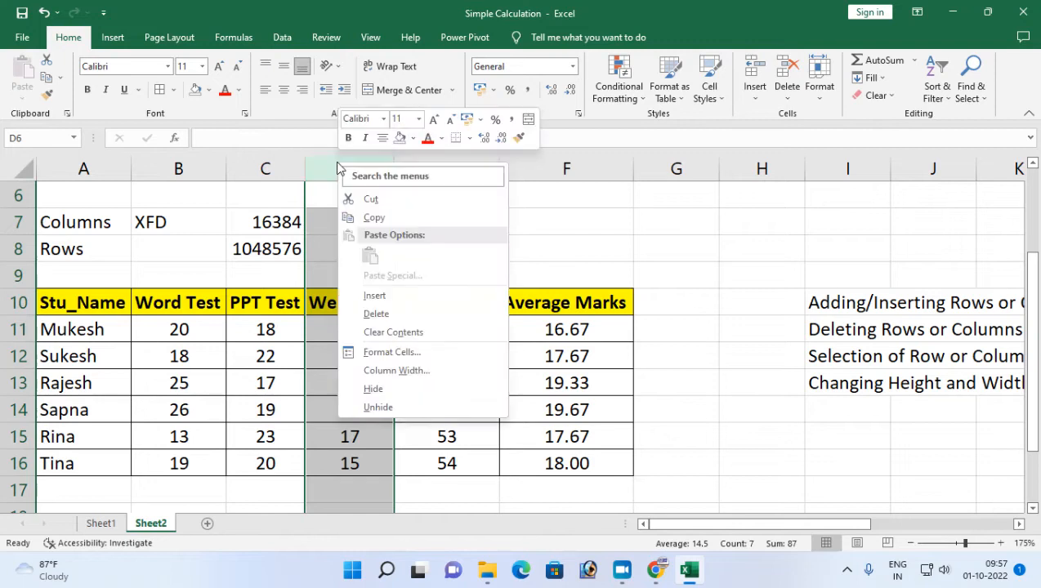
left_click(375, 296)
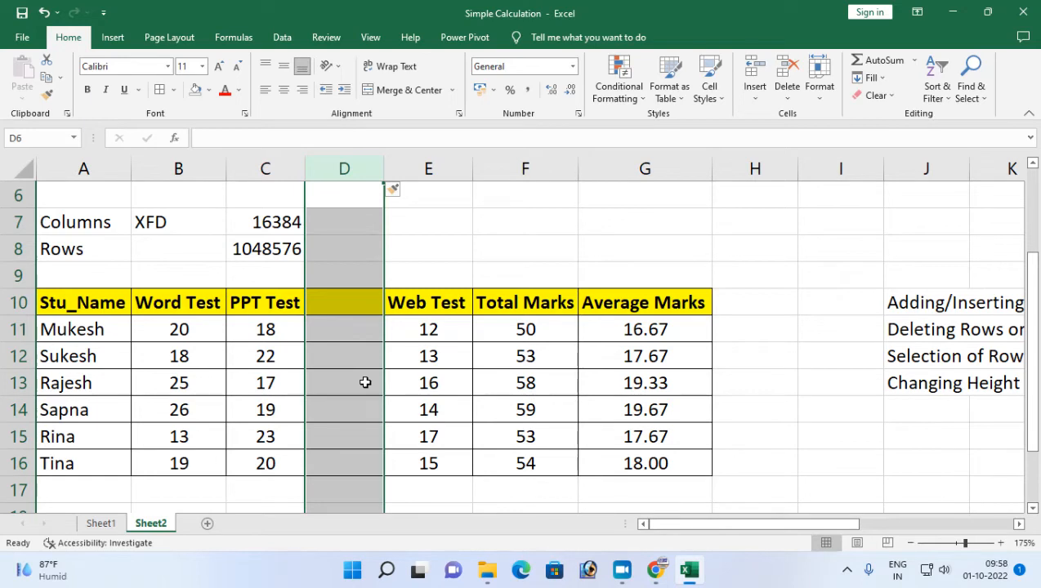
right_click(347, 158)
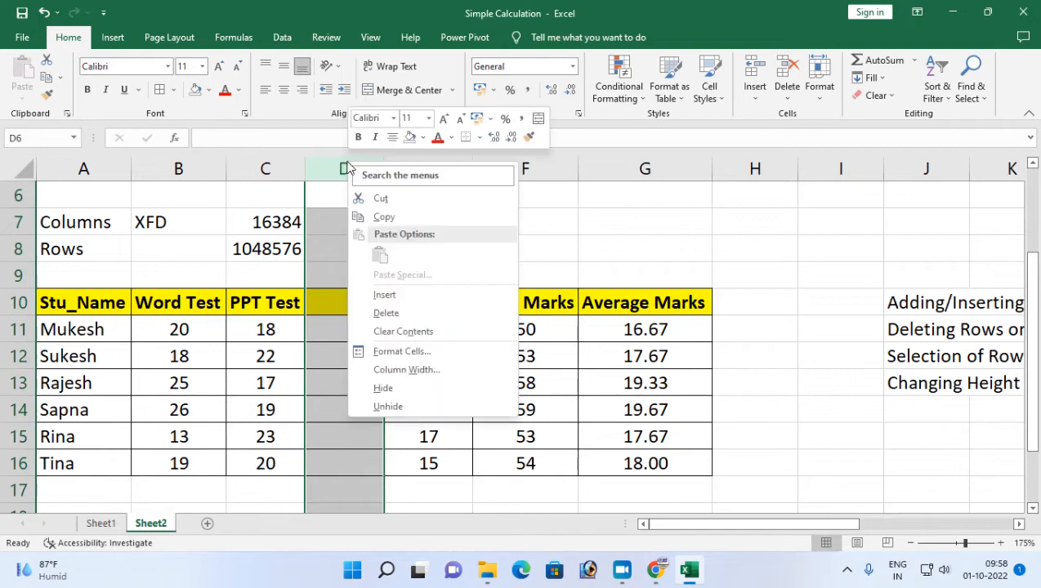
left_click(395, 310)
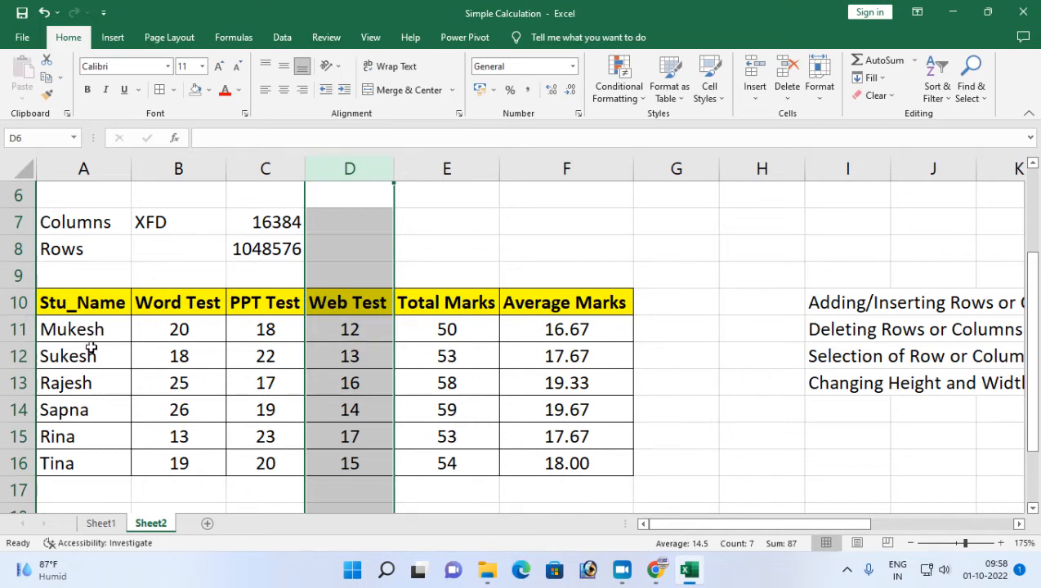
Step: Insert a blank sheet row above the first student at row 11 and delete that blank row again
left_click(18, 330)
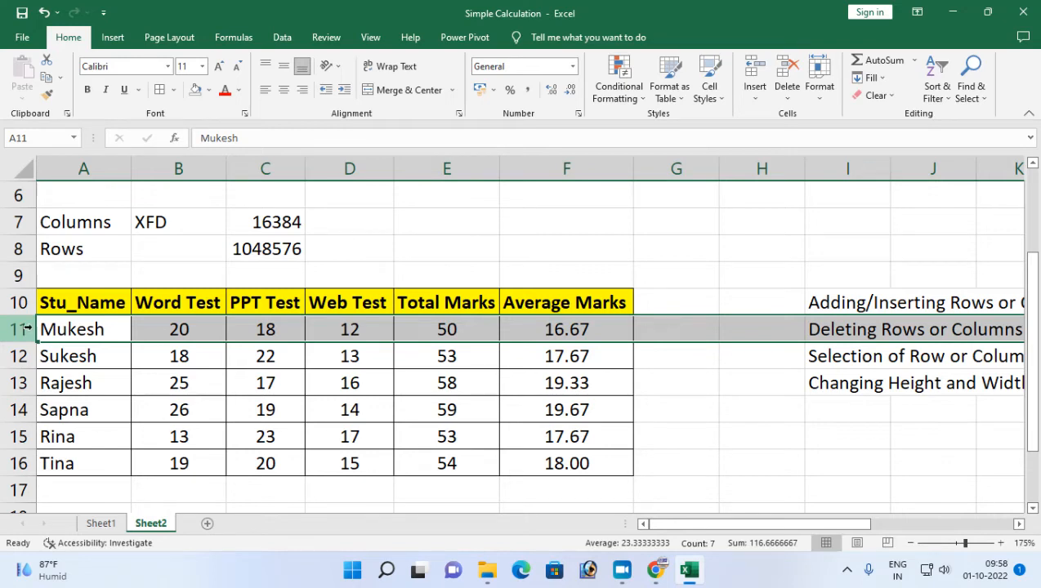
right_click(22, 336)
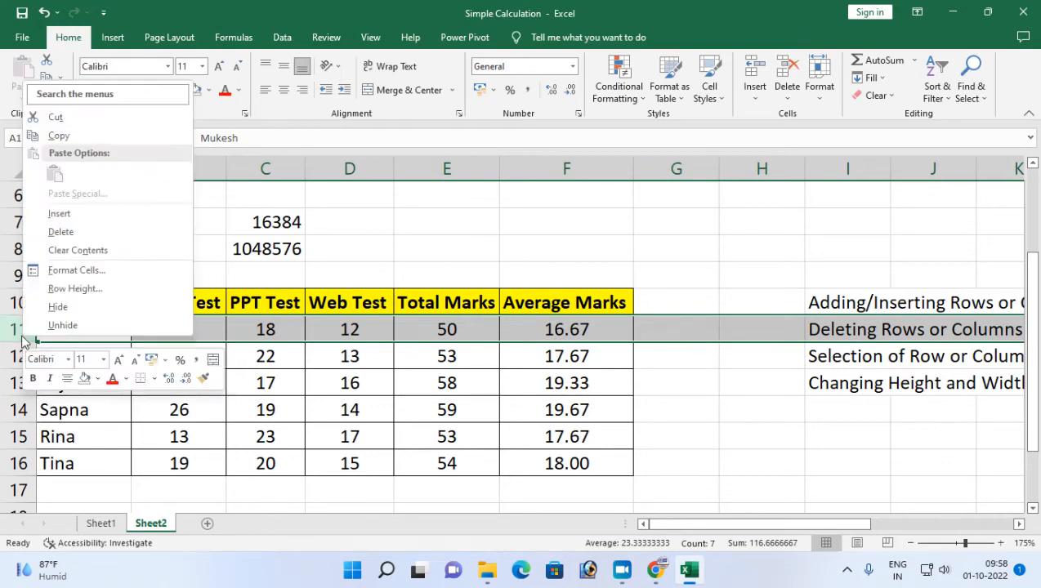
left_click(55, 214)
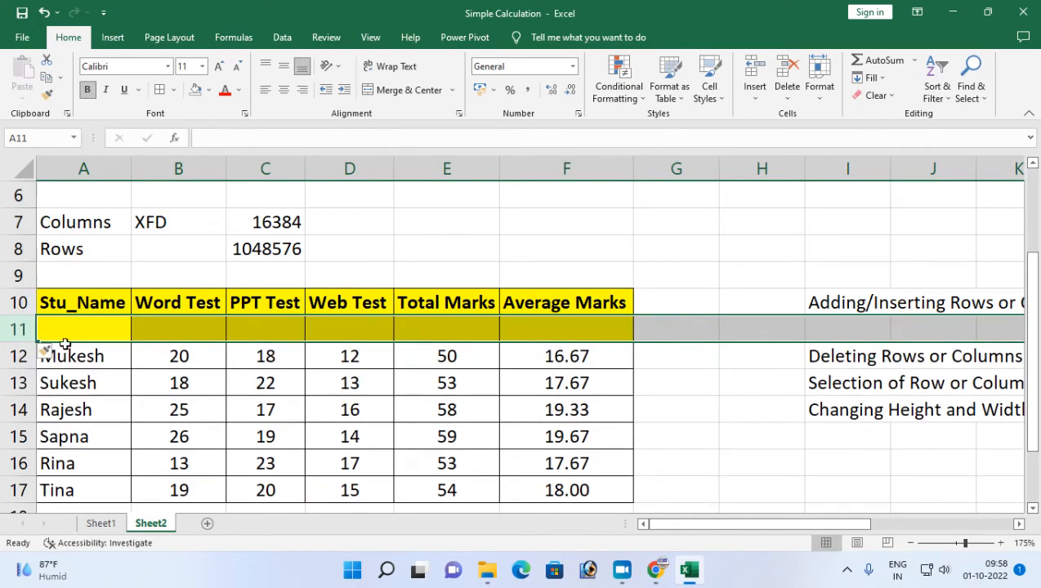
left_click(197, 350)
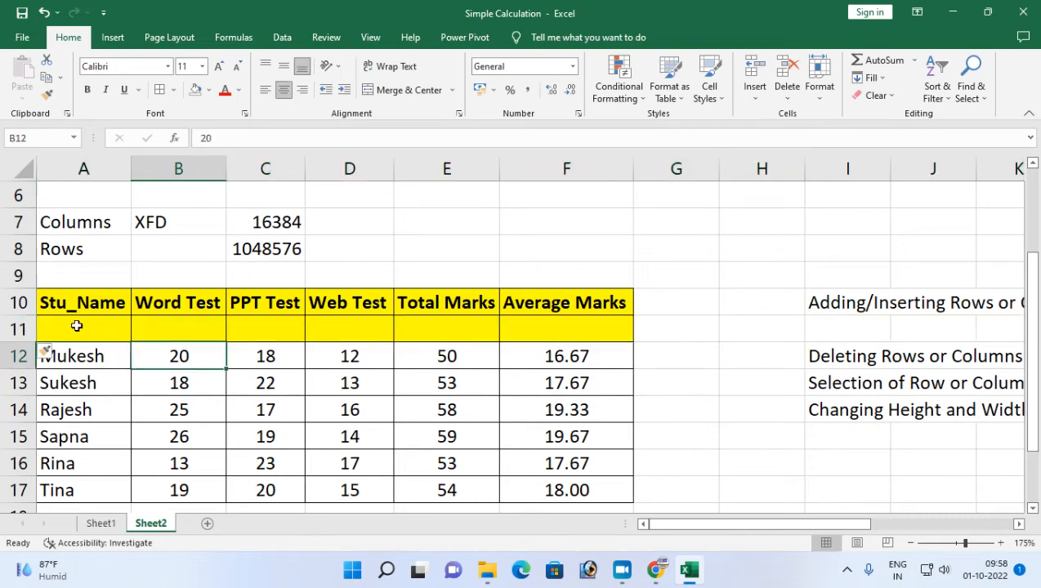
left_click(20, 329)
right_click(20, 328)
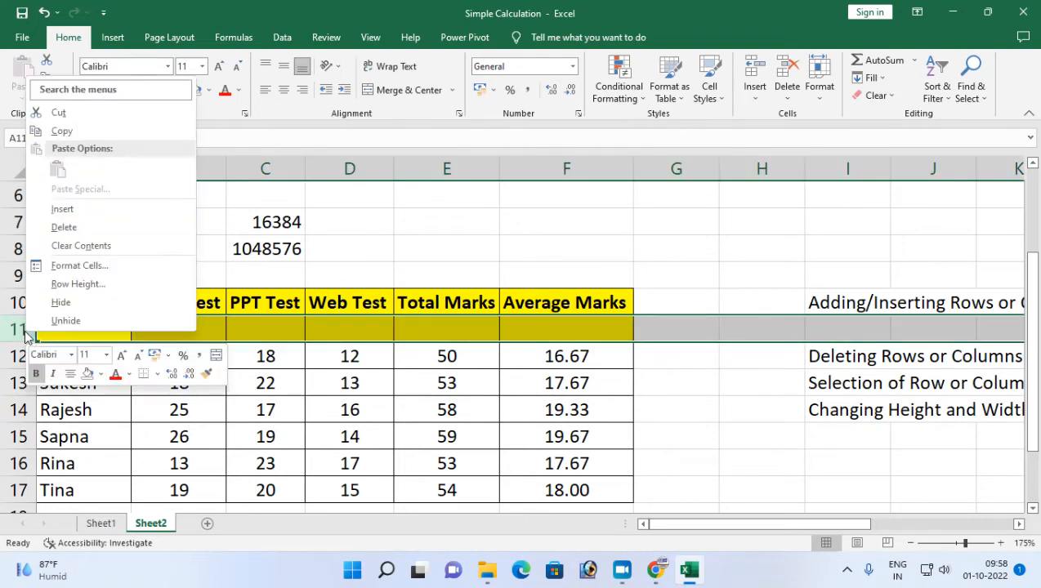
left_click(65, 228)
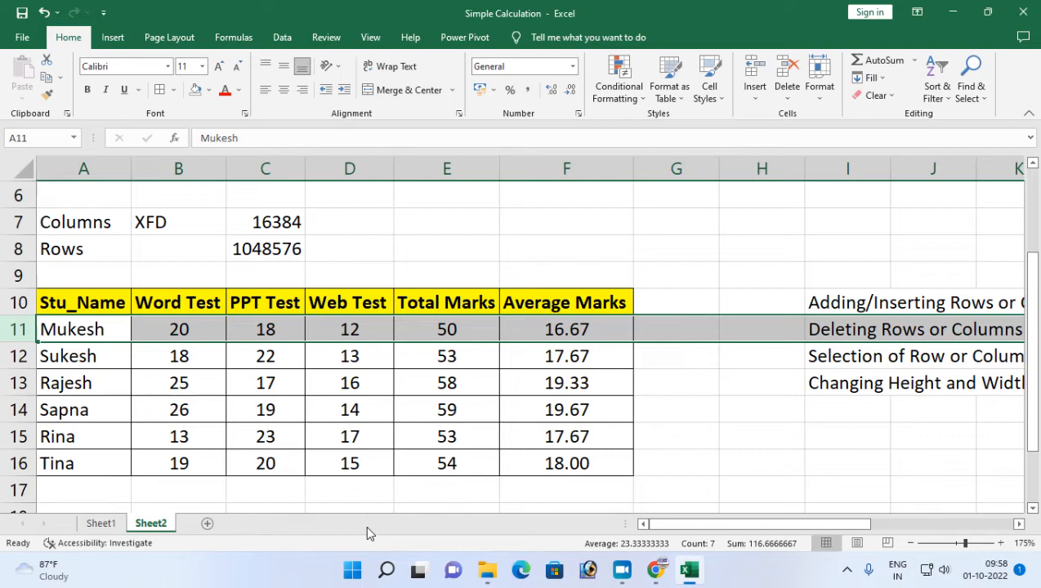
Step: Enter the note "Ctrl + +" in M10, beside the Adding/Inserting Rows or Columns topic
left_click(741, 464)
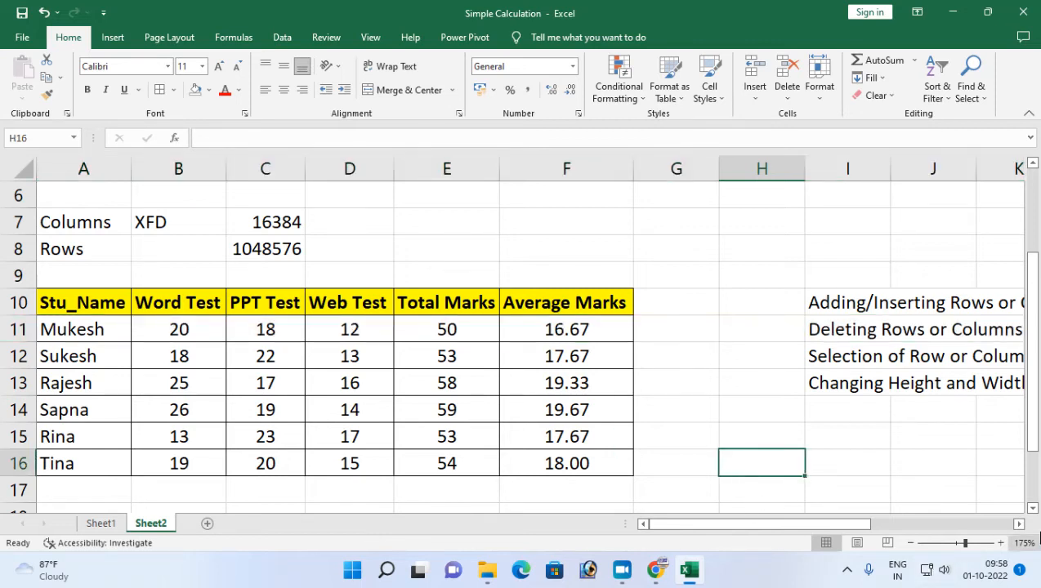
left_click(1018, 524)
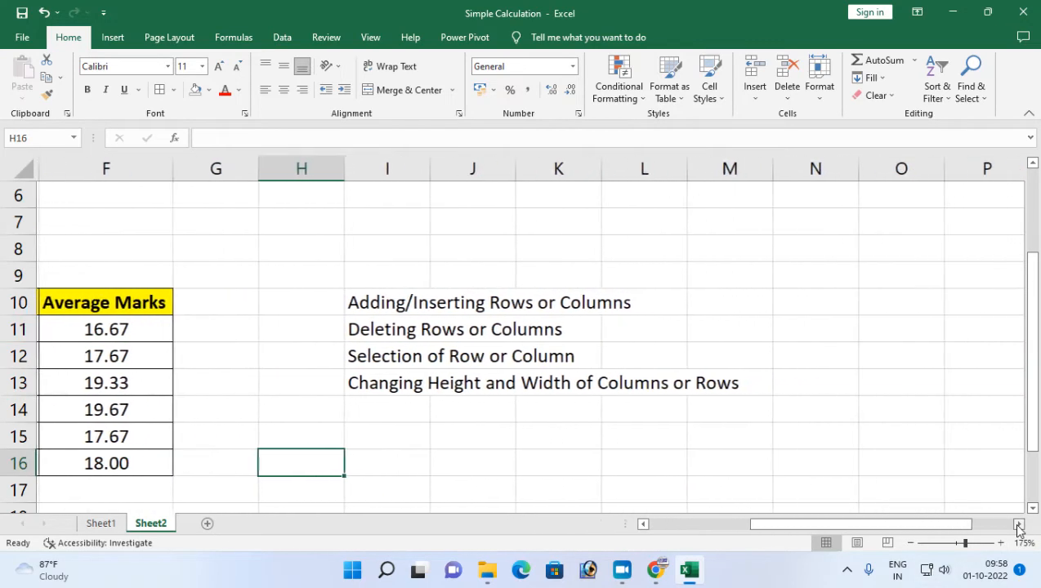
left_click(723, 309)
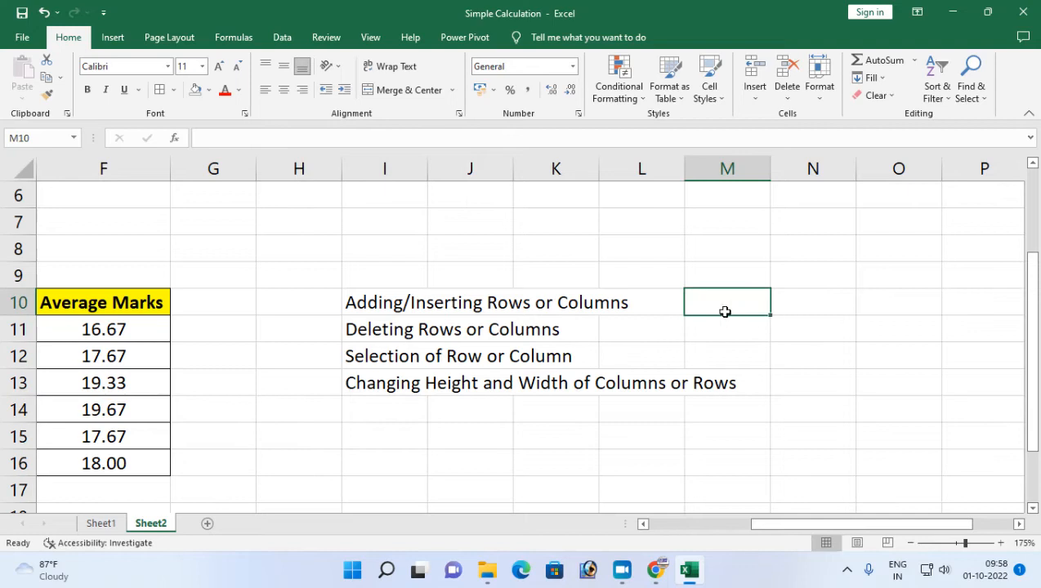
type("Ct")
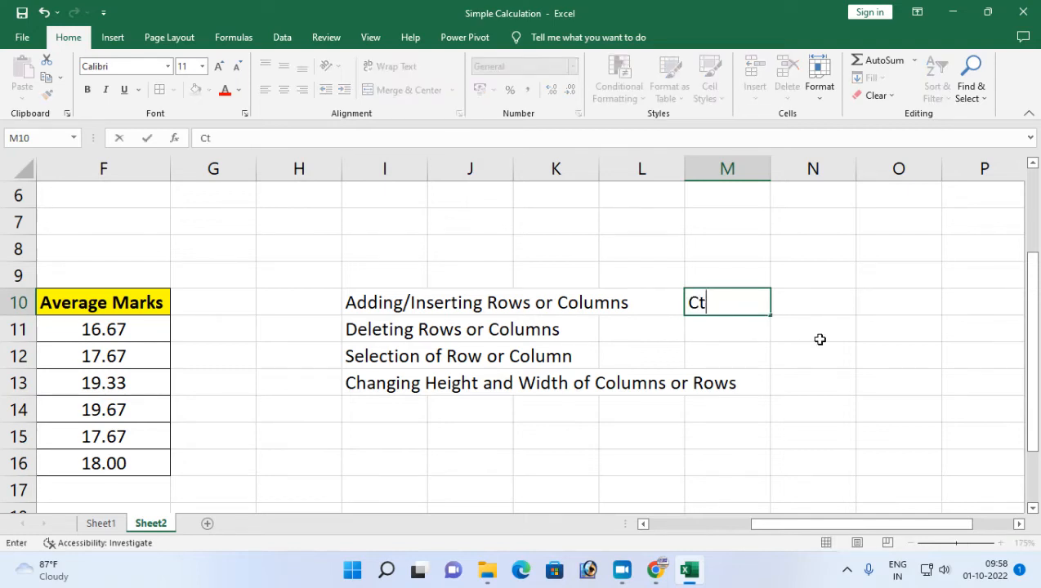
type("rl + +")
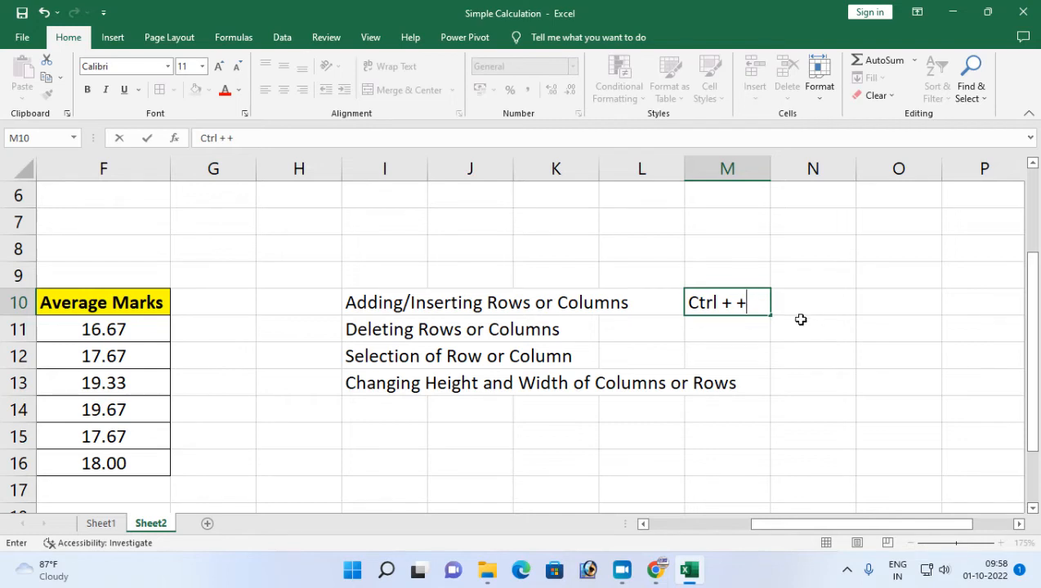
double_click(729, 302)
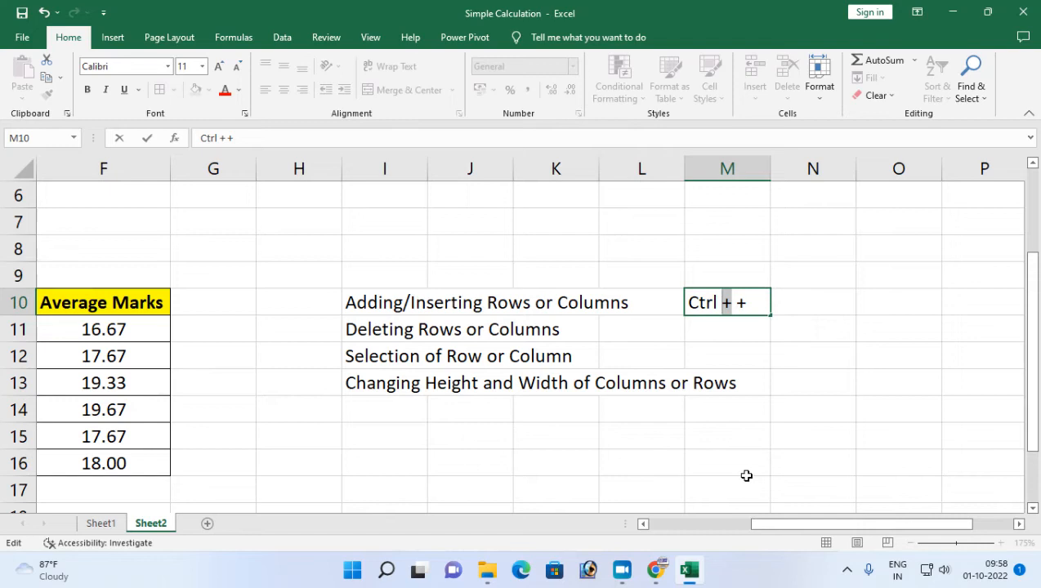
Step: Enter the note "Ctrl + -" in M11, beside the Deleting Rows or Columns topic
left_click(718, 335)
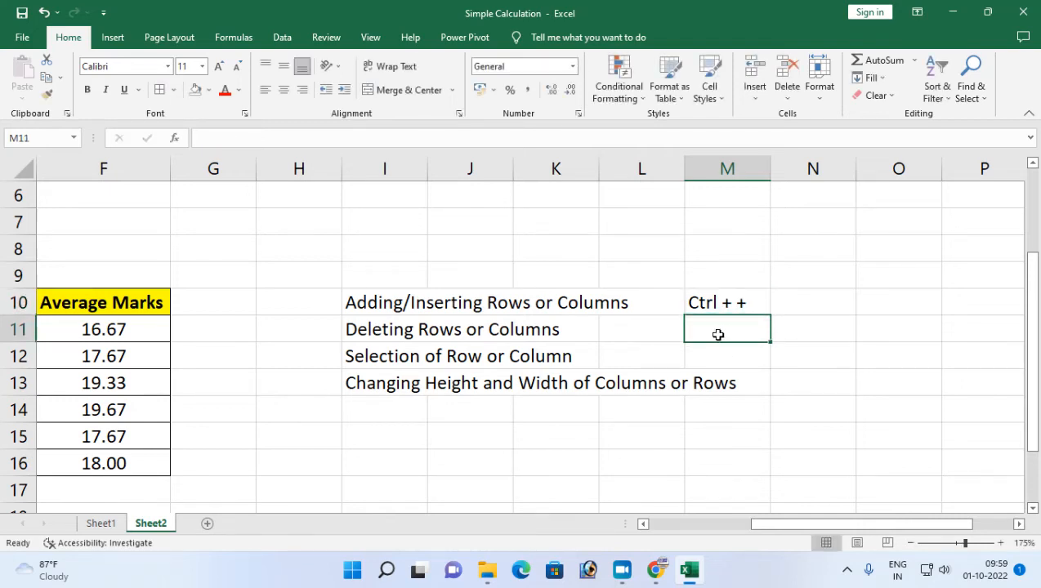
type("Ctrl")
key("Return")
left_click(718, 332)
key("F2")
key("BackSpace")
type("-")
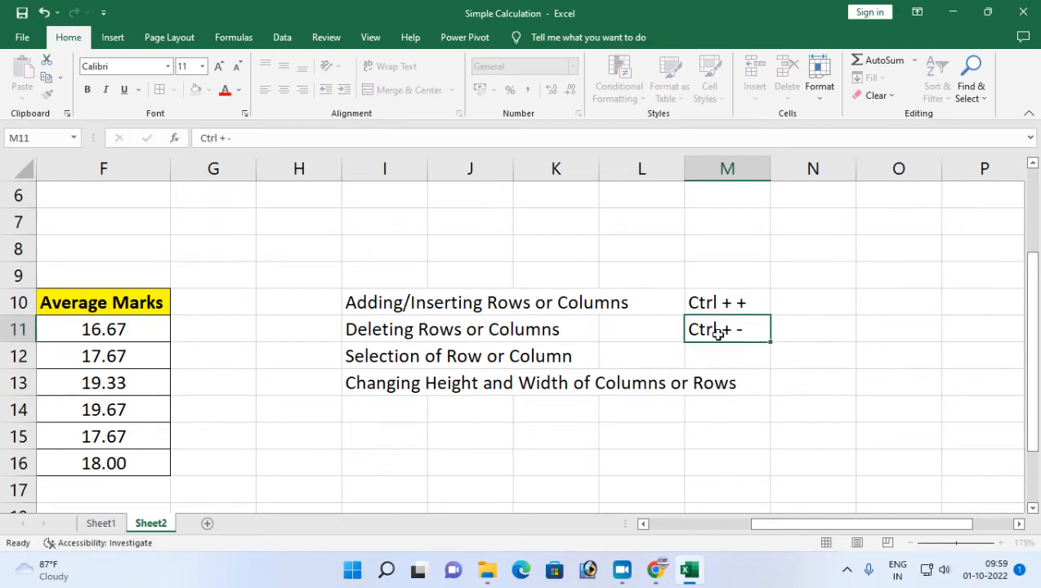
key("Return")
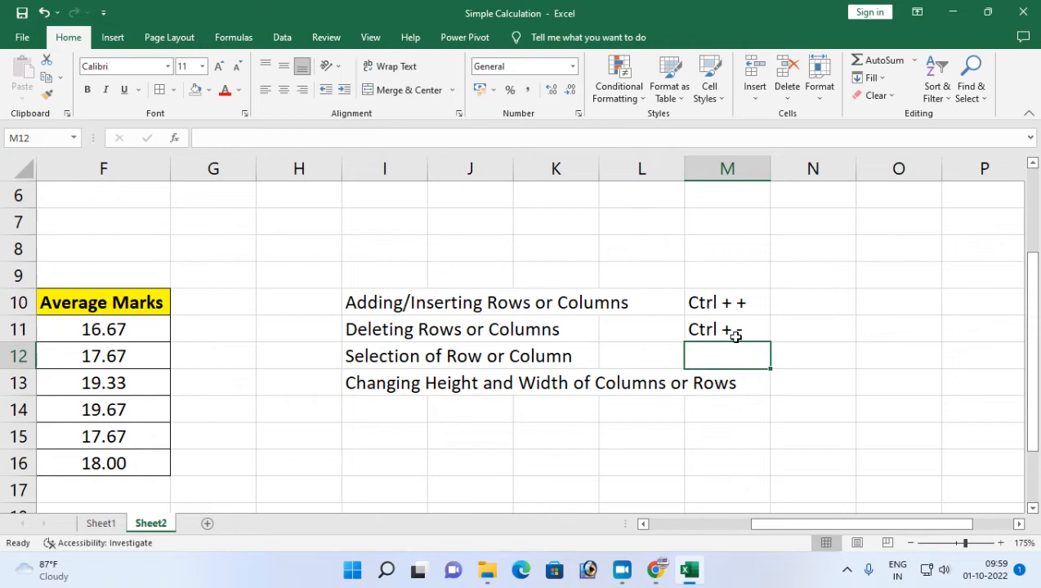
Step: Insert an entire column before Web Test, starting from the header cell D10
left_click_drag(871, 527, 724, 527)
left_click(321, 296)
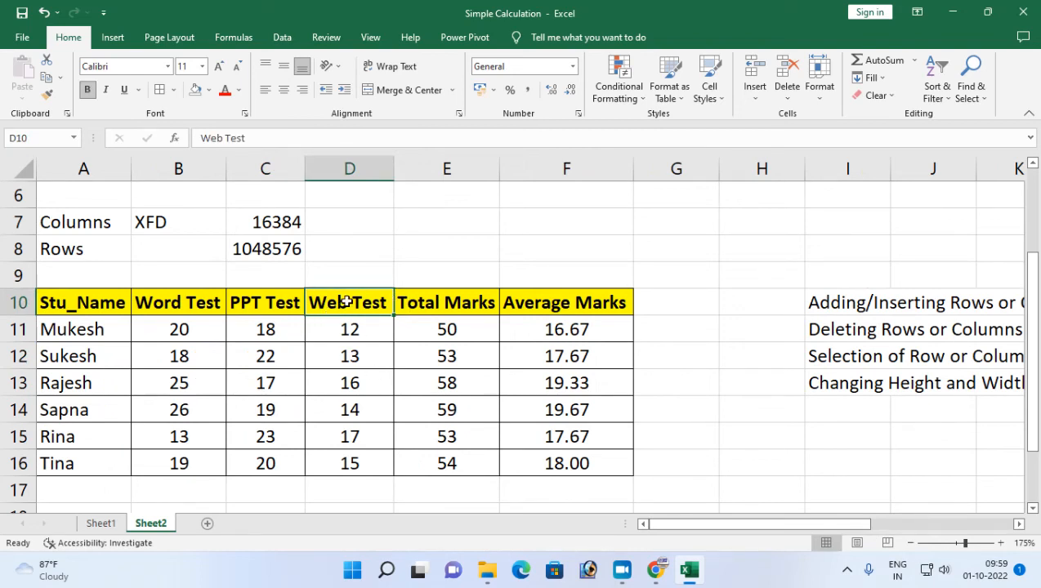
key("ctrl+shift+plus")
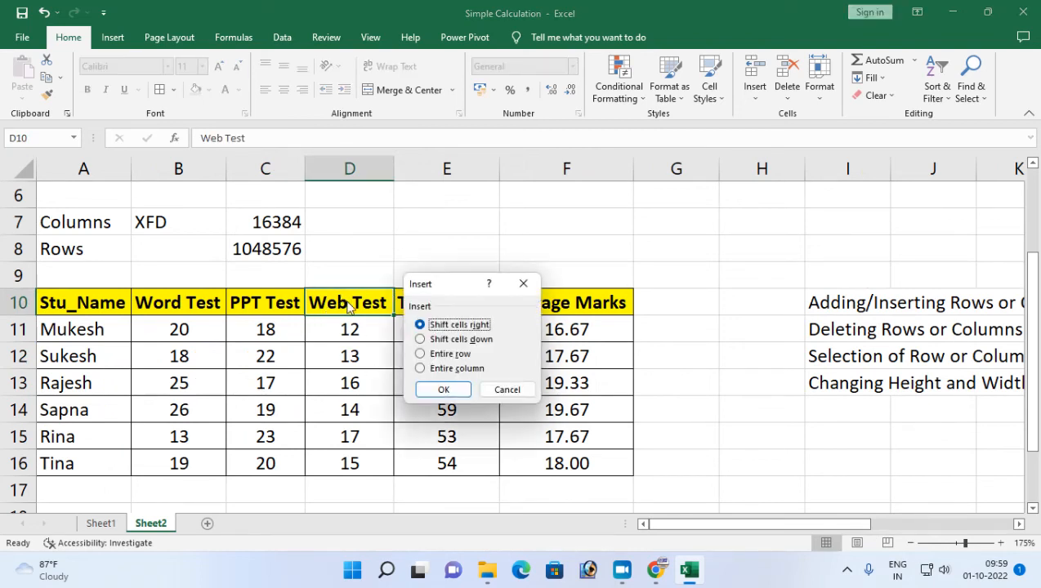
left_click(426, 368)
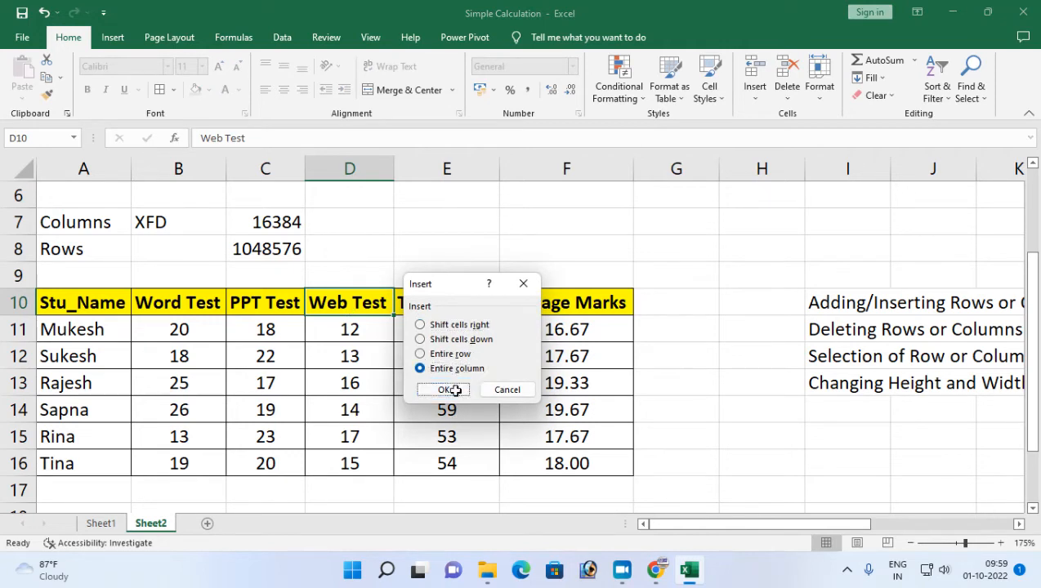
left_click(447, 389)
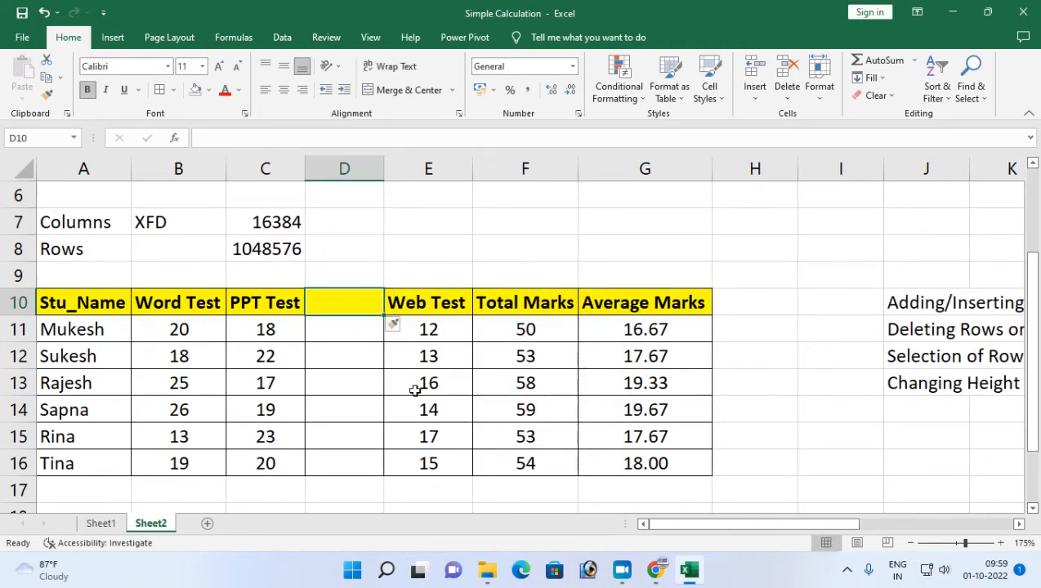
Step: Delete the entire blank column D between PPT Test and Web Test from cell D10
left_click(339, 286)
left_click(344, 295)
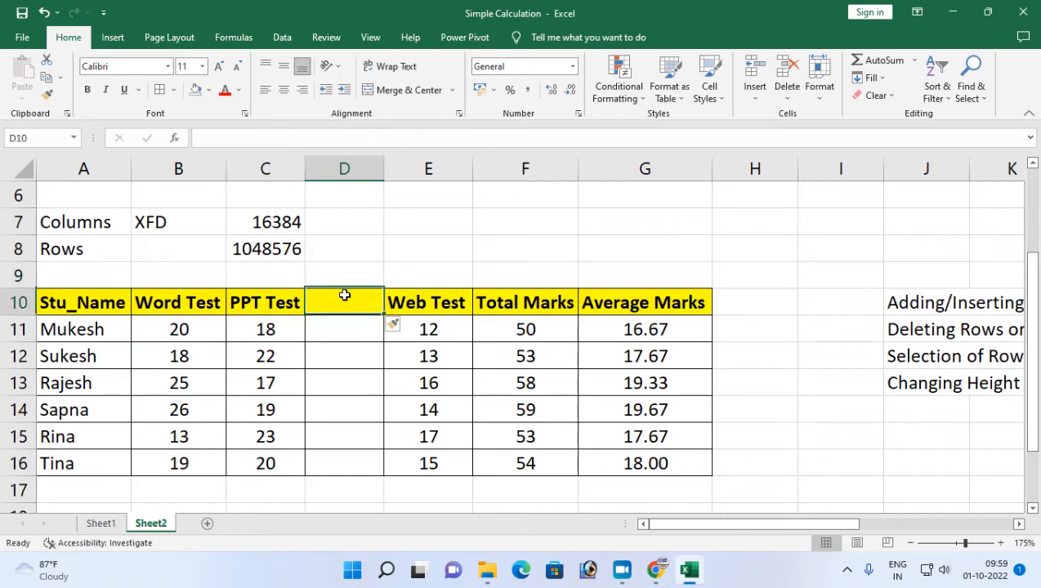
key("ctrl+minus")
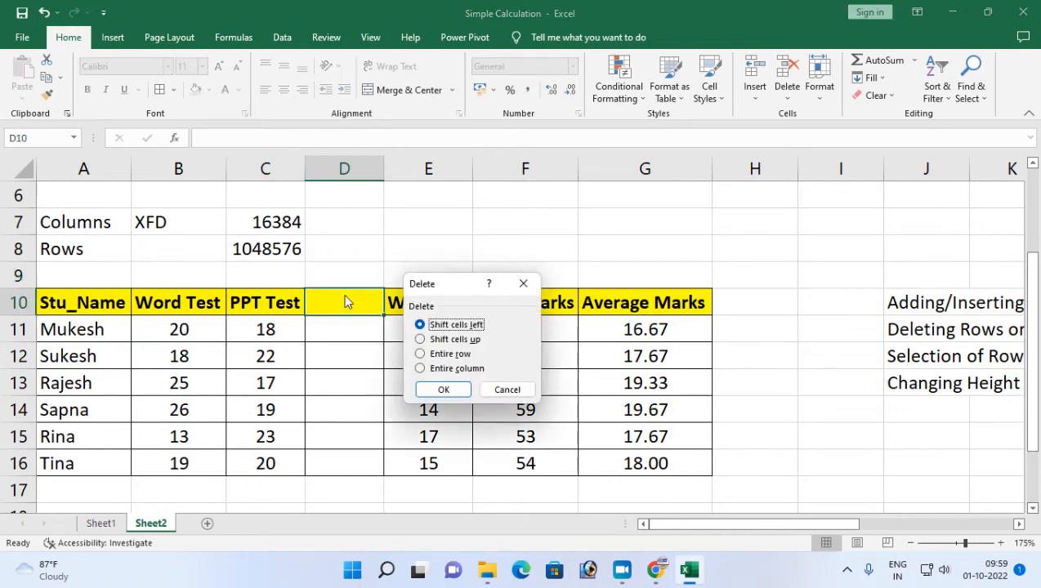
key("Down")
key("Down")
key("Down")
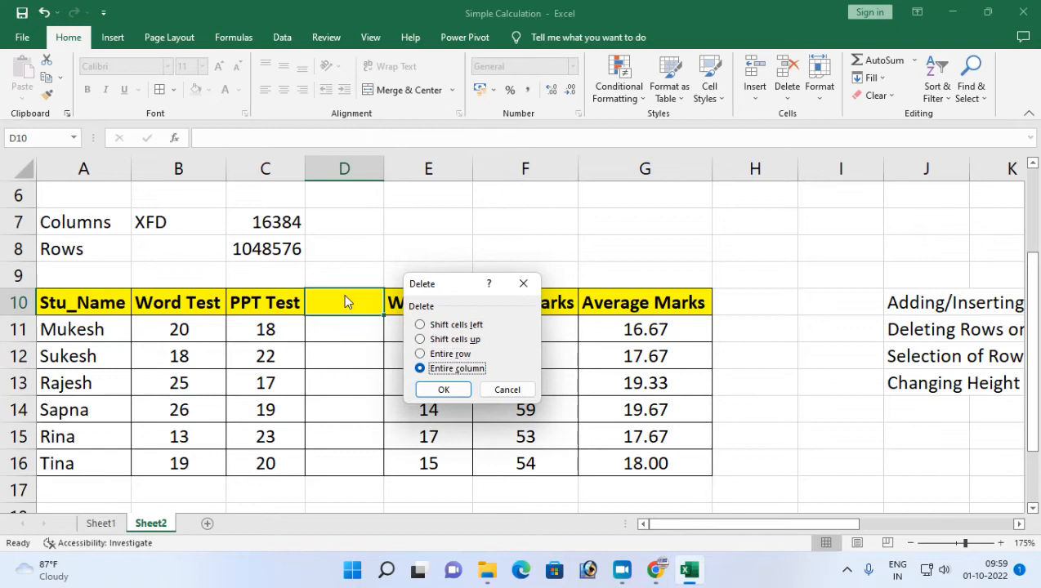
key("Return")
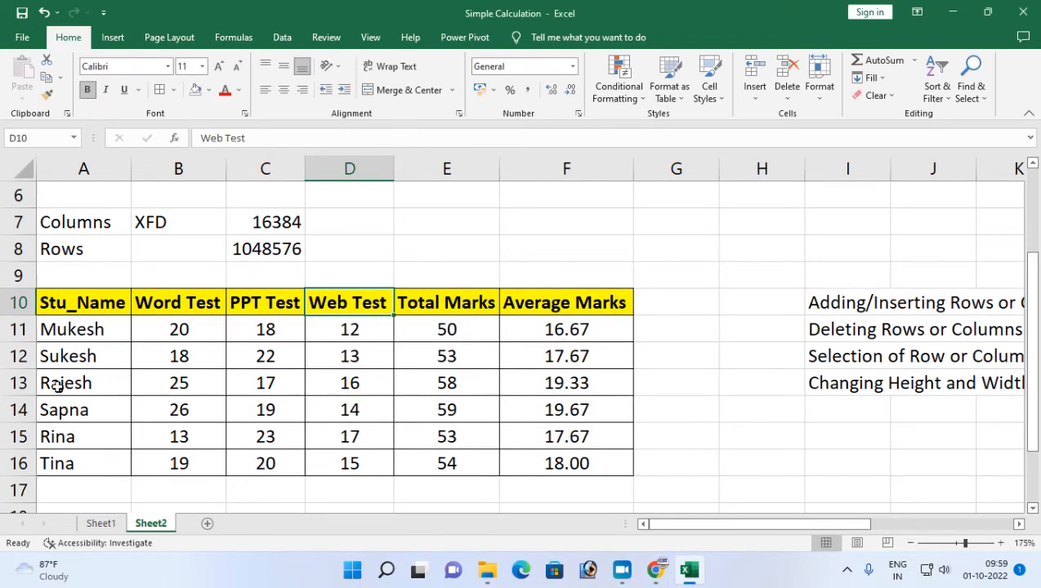
Step: Insert an entire row above the first student, starting from cell A11
left_click(70, 334)
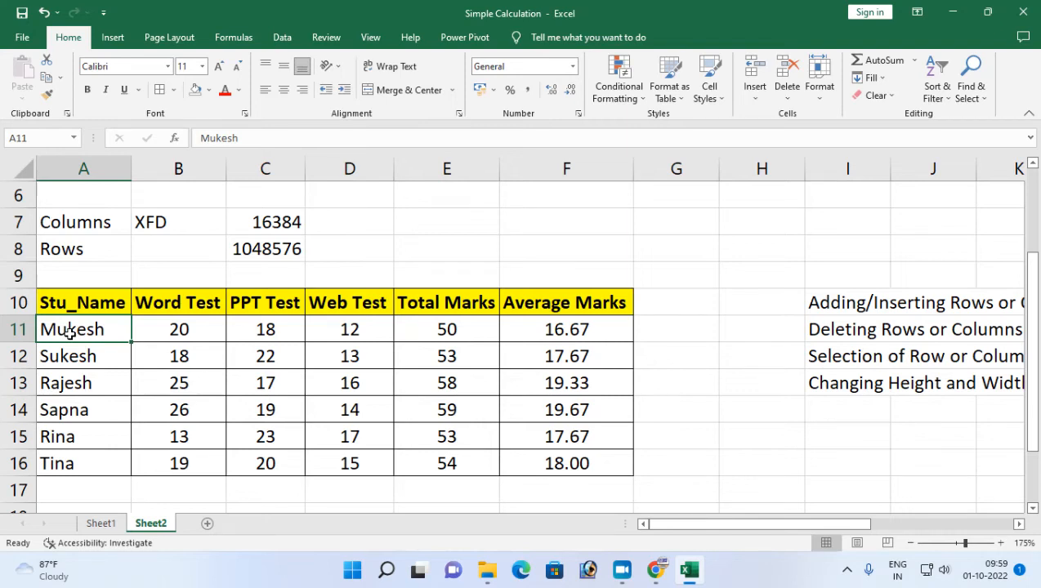
key("ctrl+shift+plus")
key("Down")
key("Down")
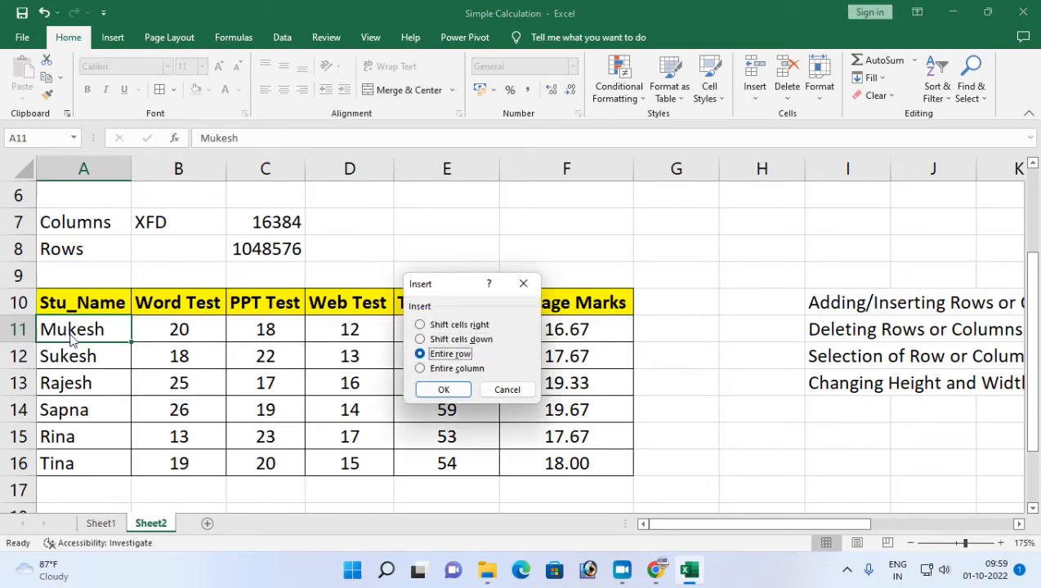
key("Return")
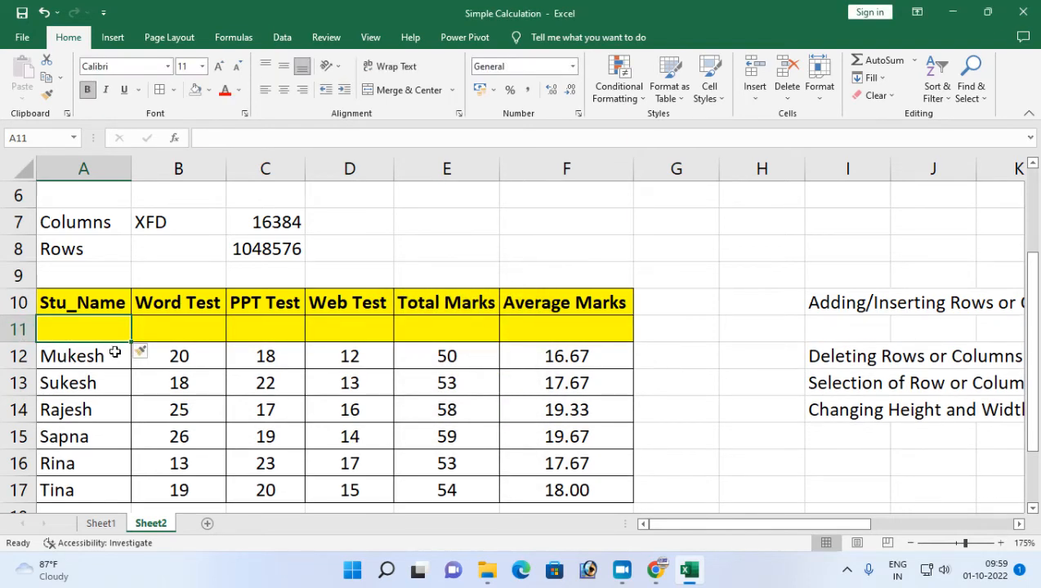
Step: Point out the blank cells of row 11 and delete that entire row from cell D11
left_click(168, 333)
left_click(259, 336)
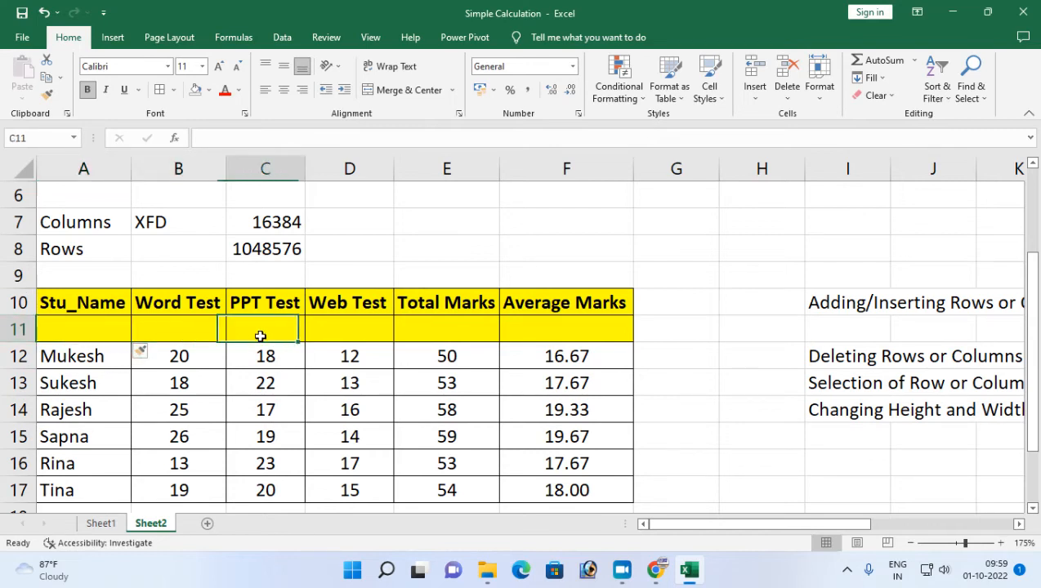
left_click(93, 329)
left_click(263, 331)
left_click(356, 335)
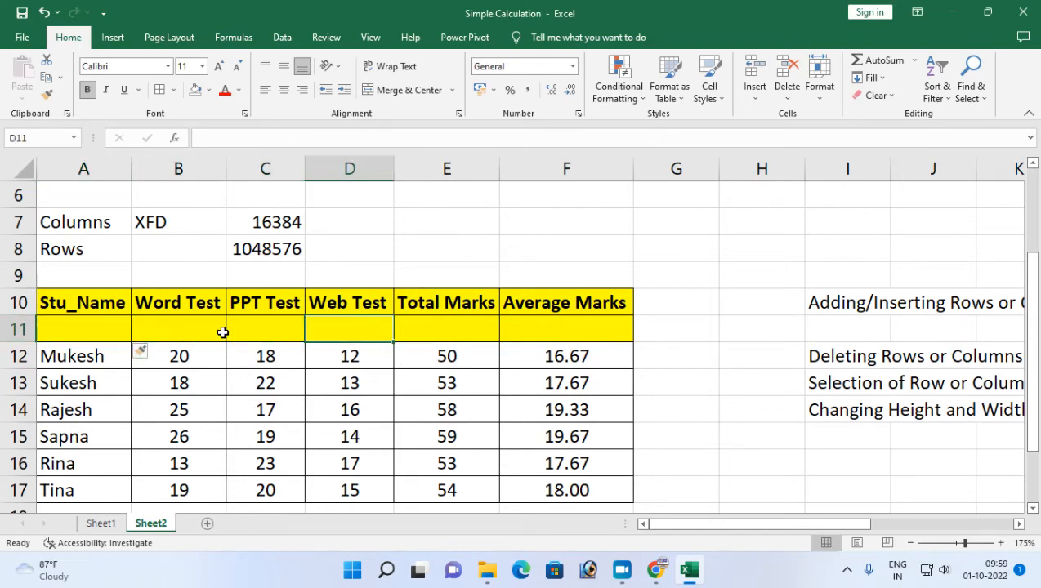
key("ctrl+minus")
key("Down")
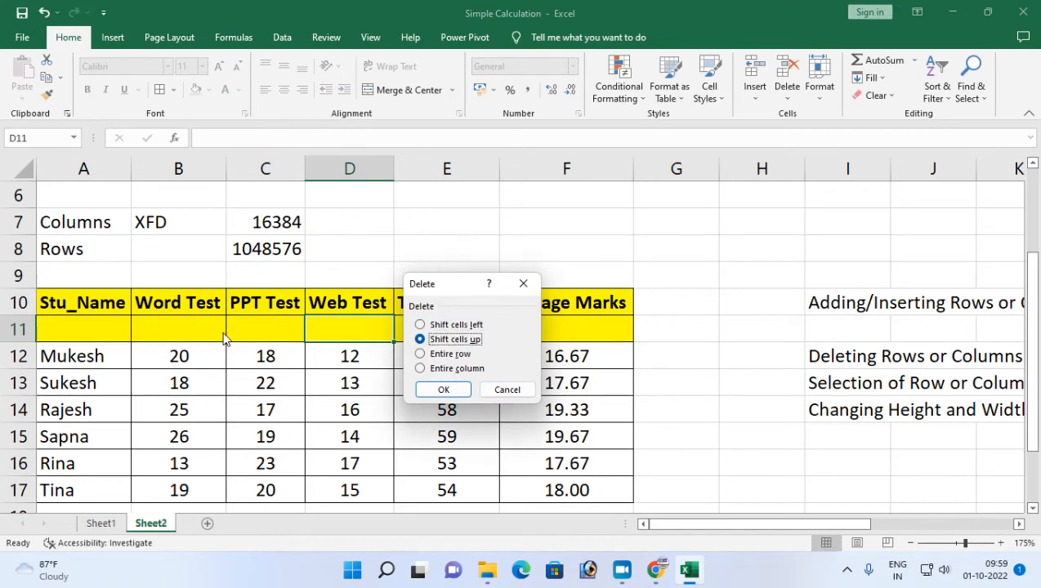
key("Down")
key("Return")
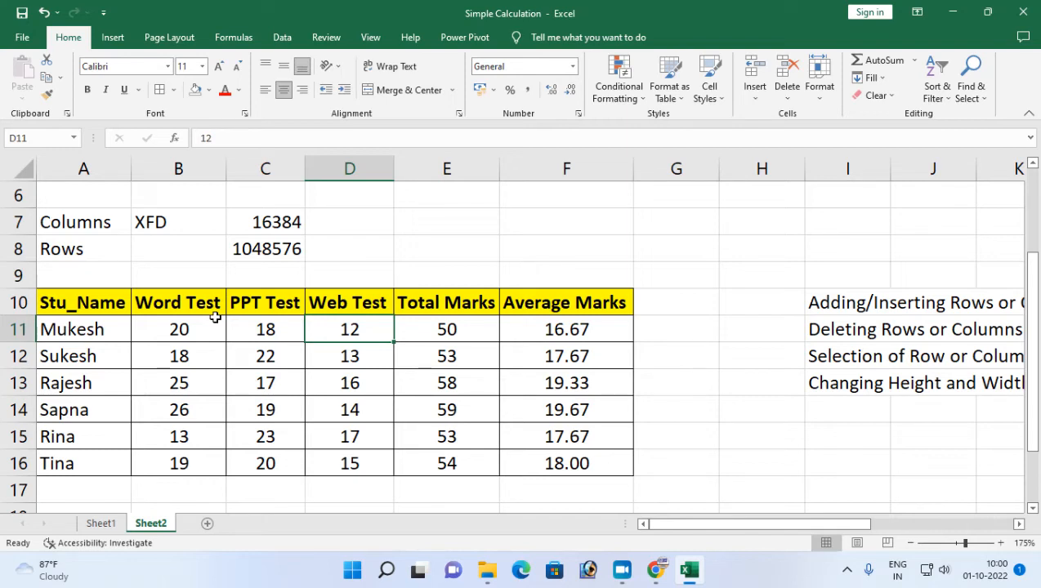
Step: Make the shortcut notes in cells M10 and M11 beside the topic list bold
left_click(1019, 524)
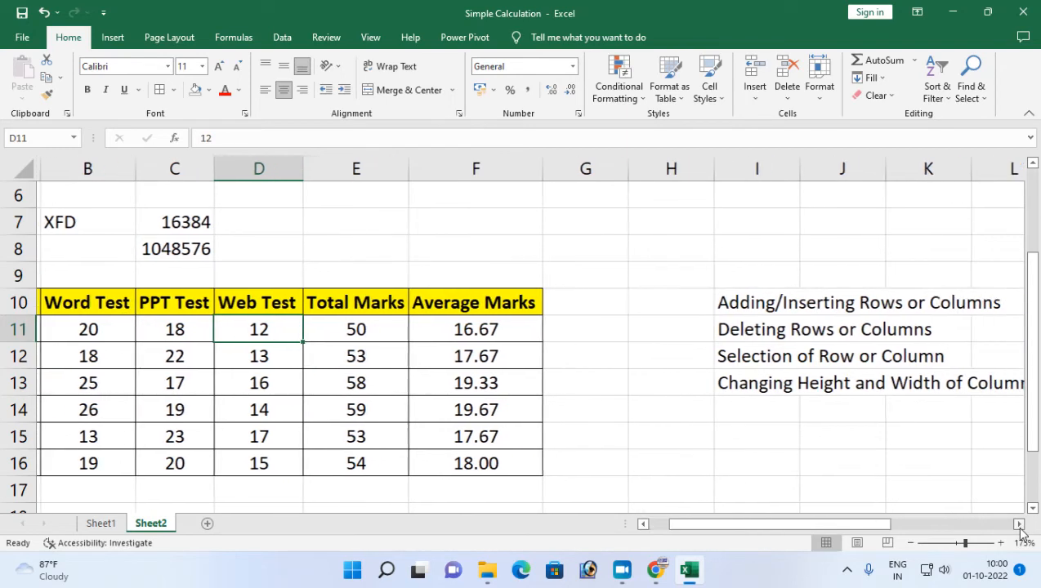
left_click(1018, 524)
left_click(1019, 524)
left_click_drag(898, 304, 897, 329)
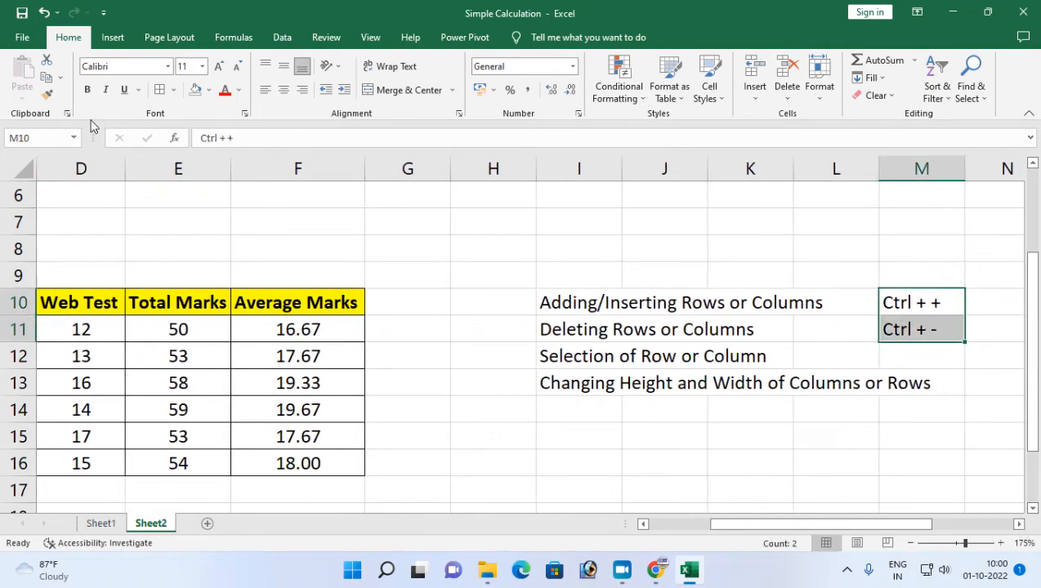
left_click(87, 90)
left_click(931, 304)
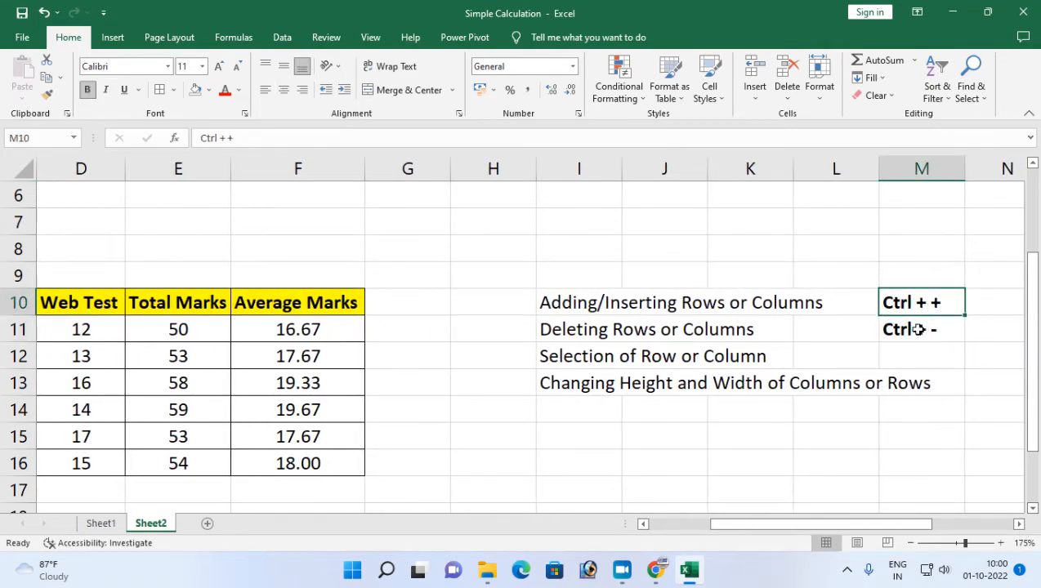
left_click(918, 328)
Step: Insert a blank column before Web Test with the whole column D selected, and delete that blank column again
left_click(708, 525)
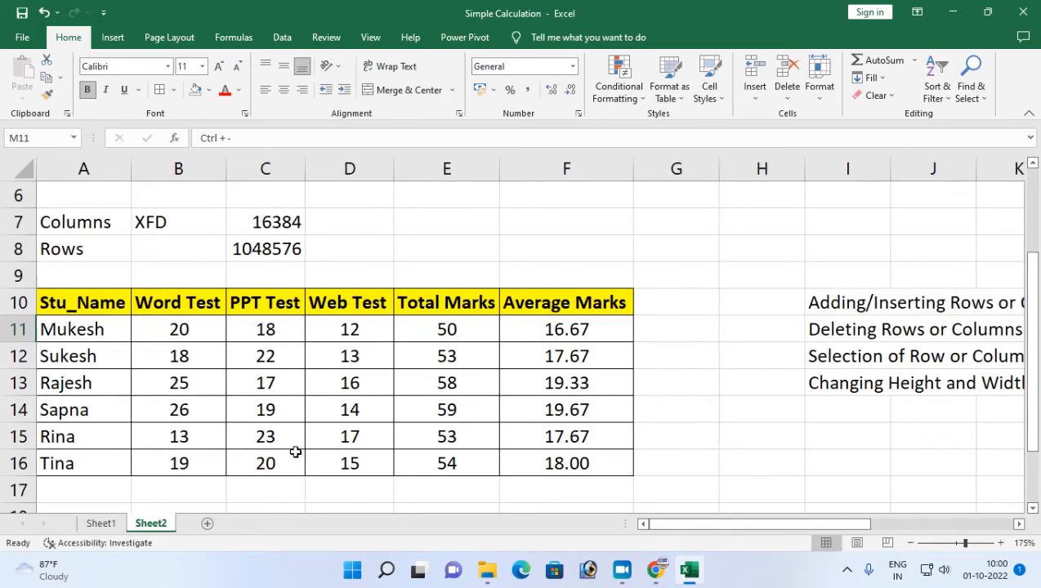
left_click(351, 157)
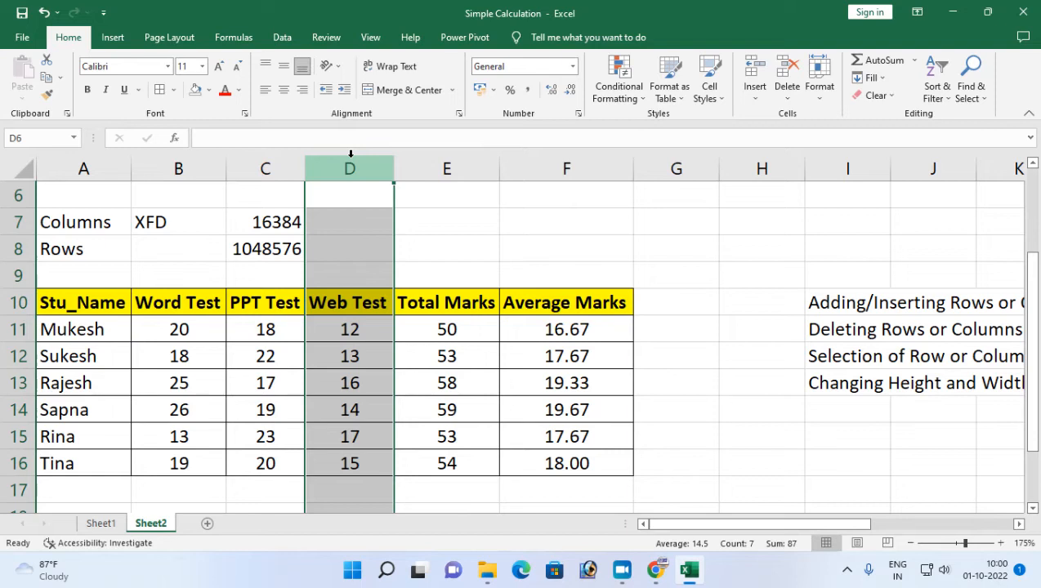
key("ctrl+shift+plus")
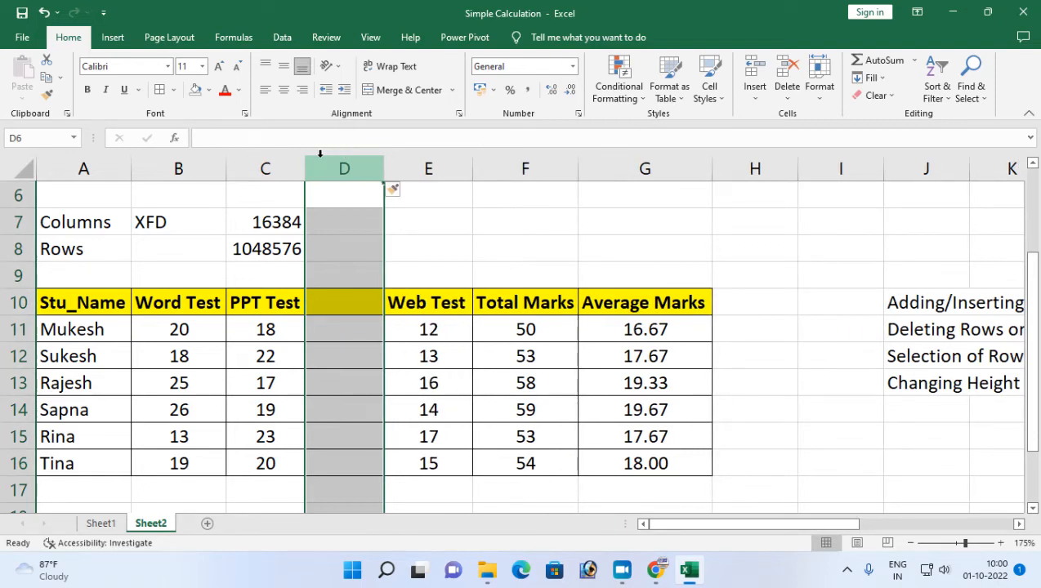
left_click(345, 349)
left_click(347, 162)
key("ctrl+minus")
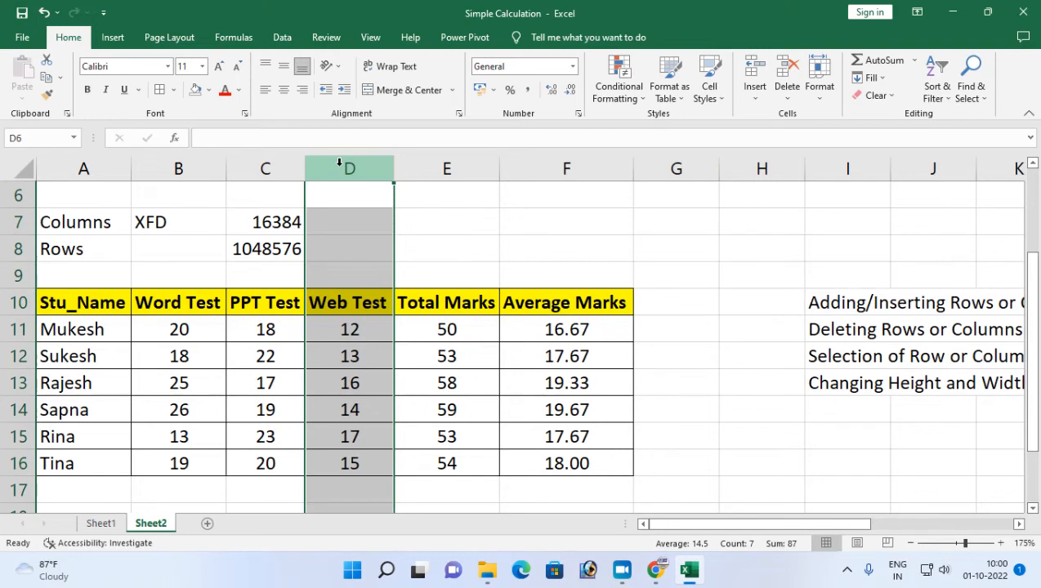
Step: Insert a blank row above the first student with the whole row 11 selected, and delete that row again
left_click(16, 330)
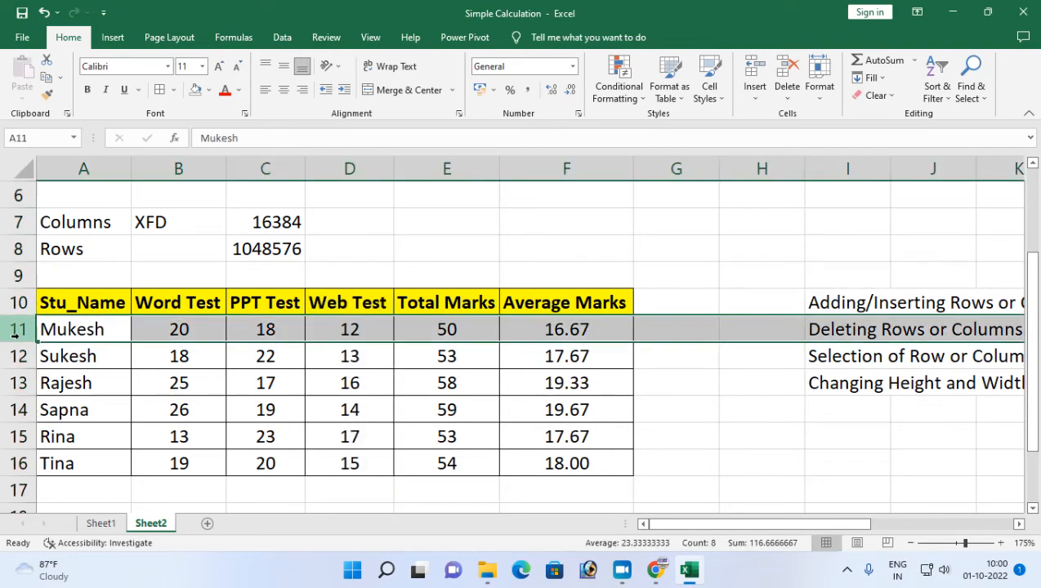
key("ctrl+shift+plus")
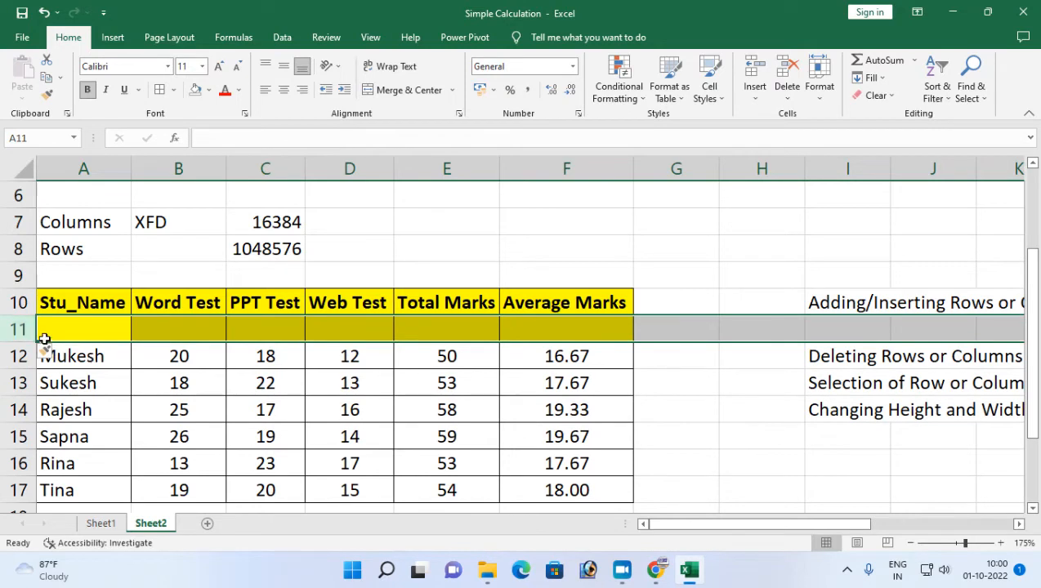
key("ctrl+minus")
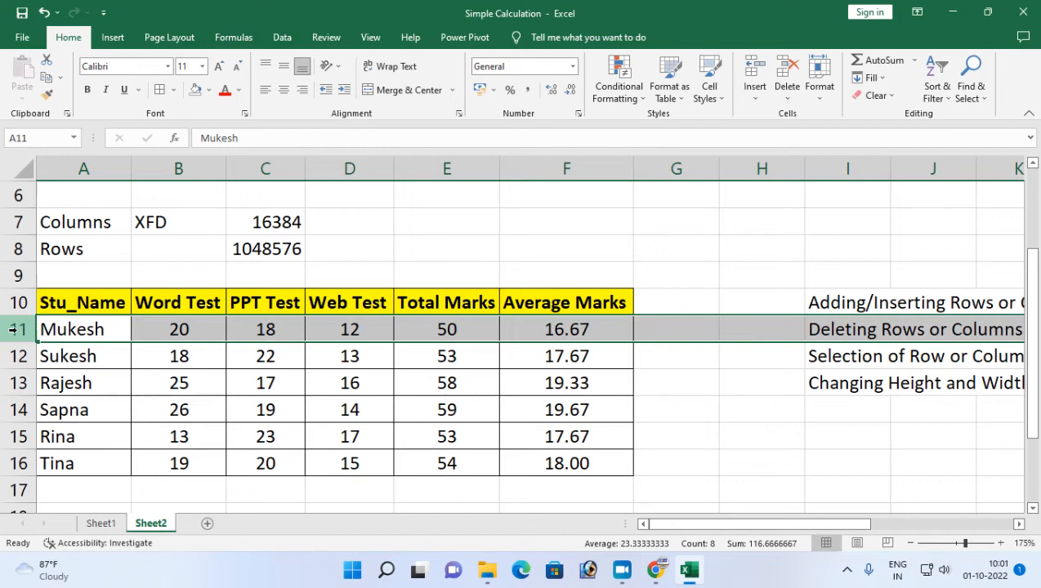
left_click(96, 326)
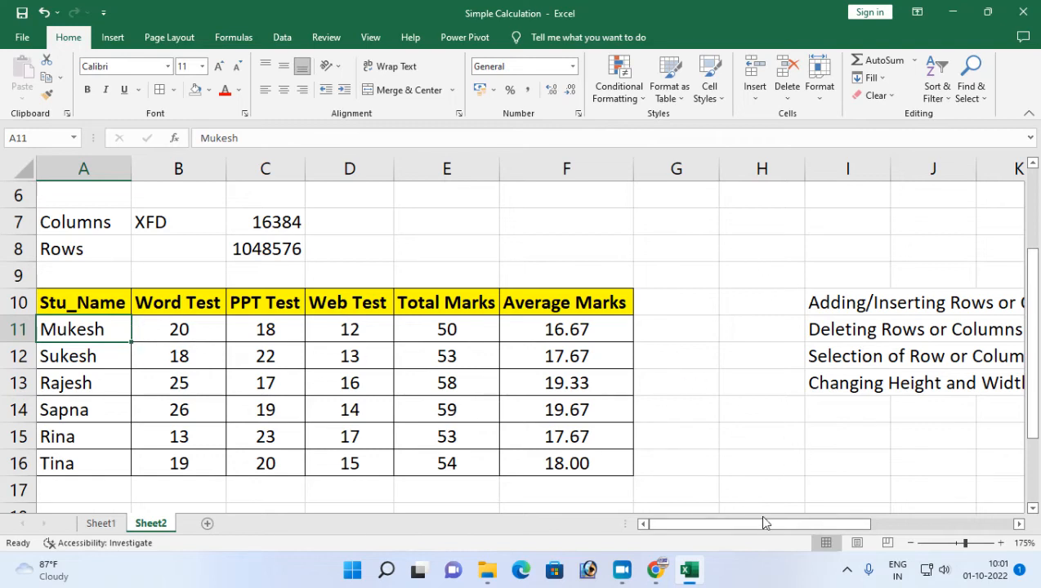
Step: Increase the font size of the Stu_Name header in cell A10 to 16
left_click_drag(807, 523, 567, 487)
left_click(74, 308)
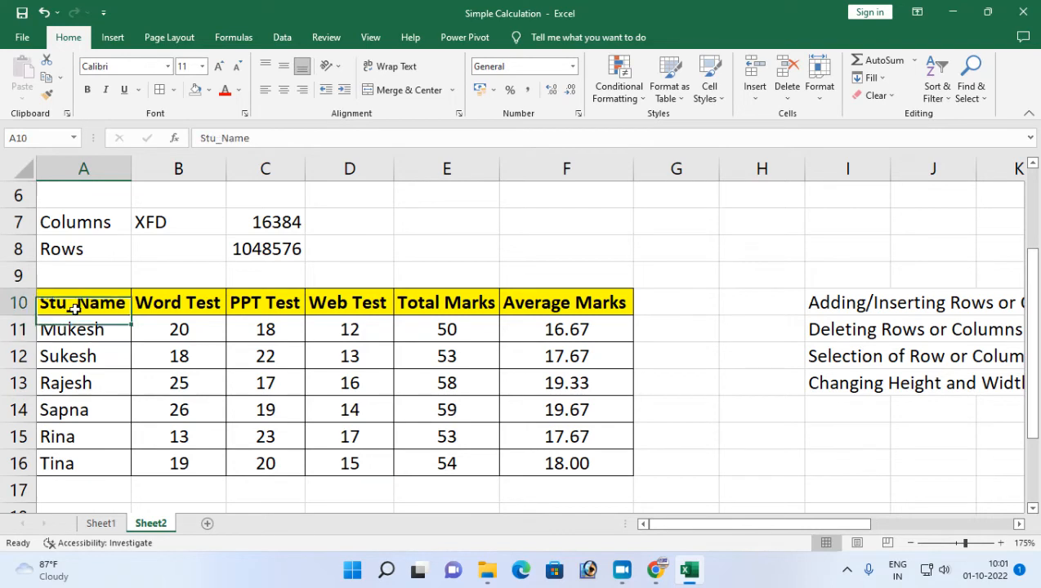
left_click(218, 66)
left_click(218, 66)
left_click(217, 66)
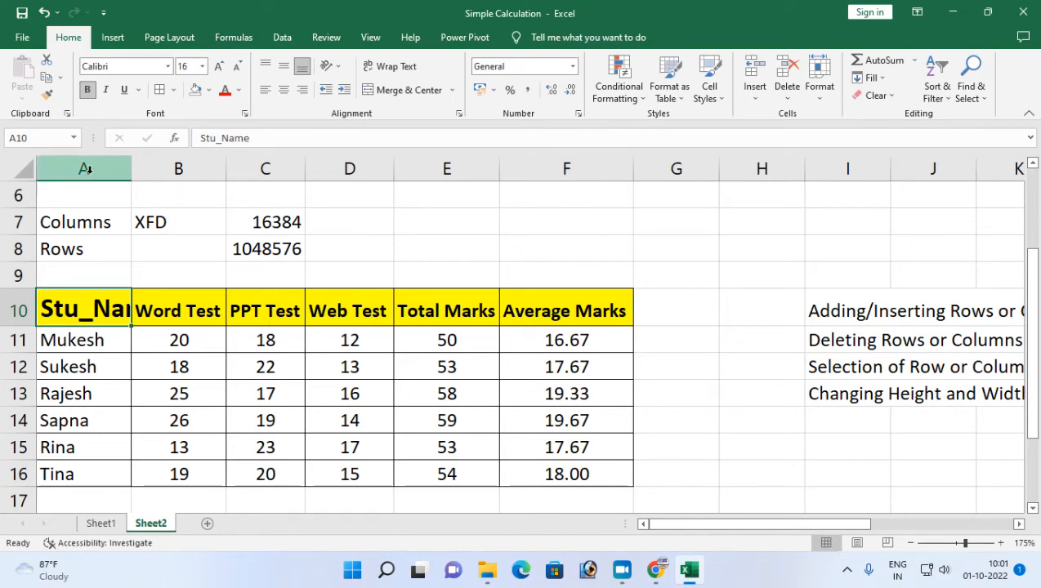
Step: AutoFit column A to the enlarged Stu_Name header and widen the column further by hand
double_click(131, 168)
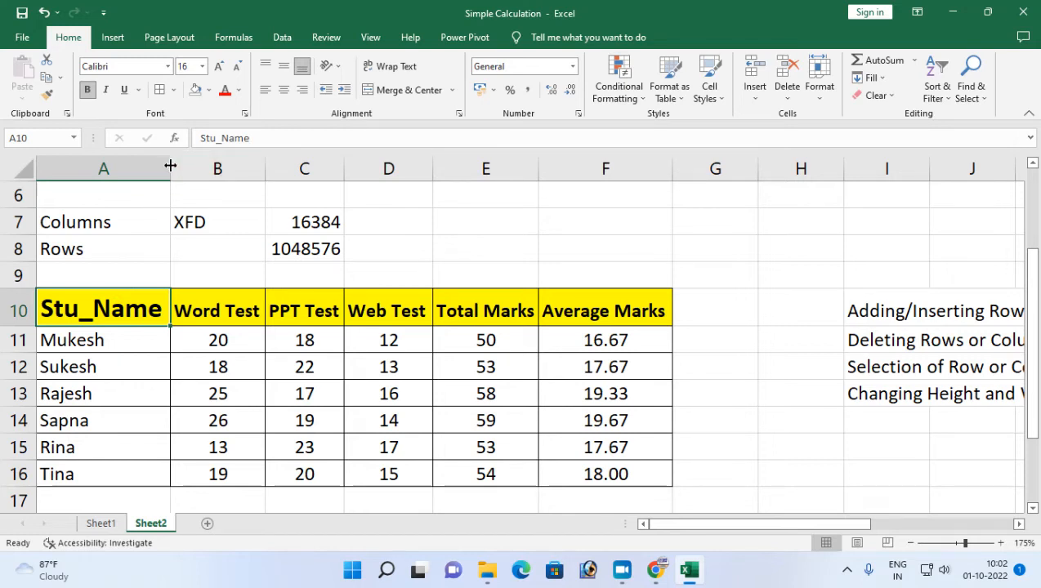
left_click_drag(169, 166, 210, 176)
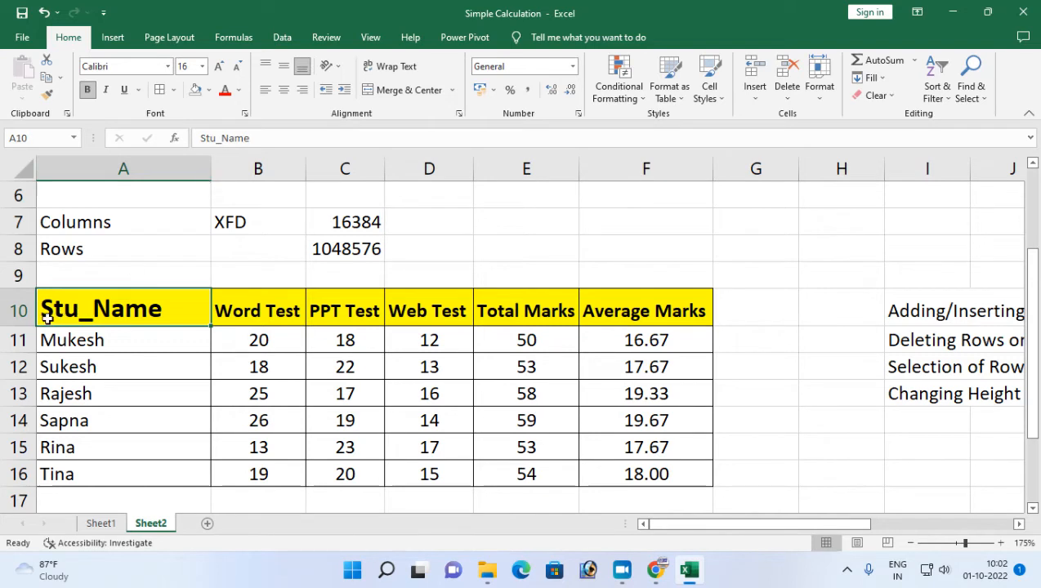
Step: Shrink header row 10 until its text is cut off, AutoFit its height, and reduce the height slightly by hand
left_click_drag(25, 325, 32, 305)
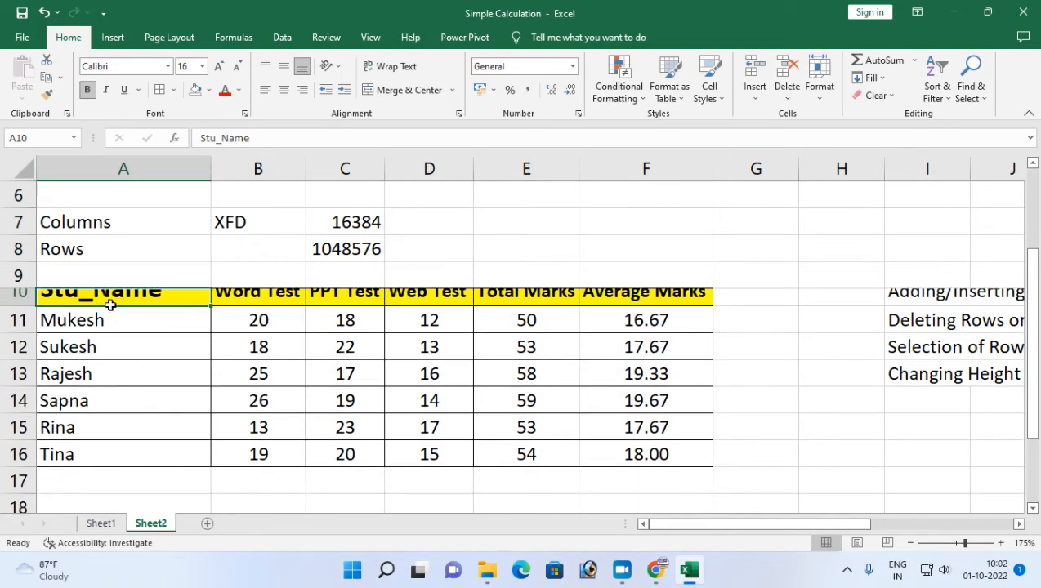
double_click(25, 305)
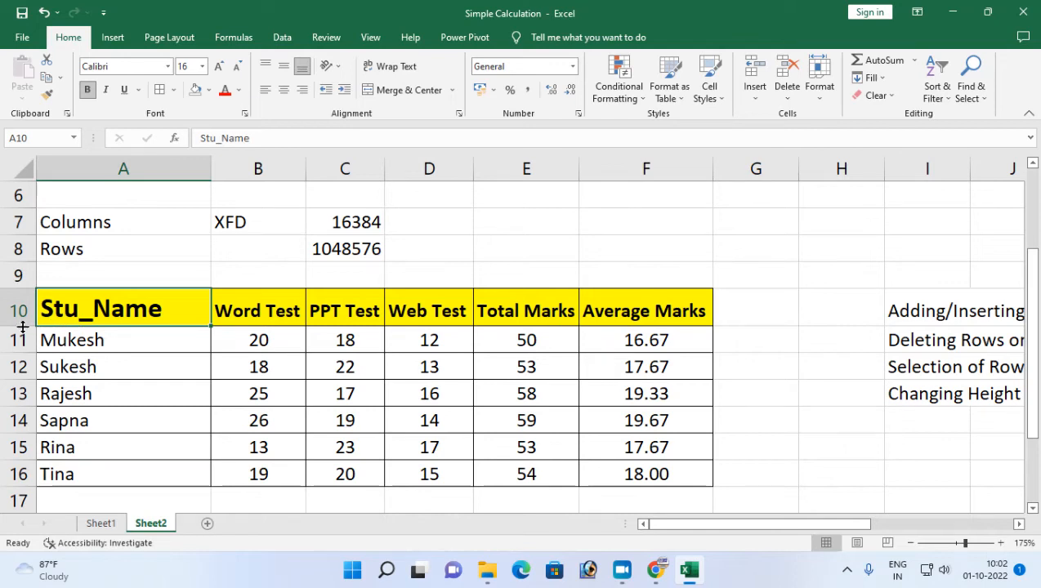
mouse_move(23, 327)
left_mouse_down()
mouse_move(21, 350)
mouse_move(22, 314)
mouse_move(23, 343)
mouse_move(29, 325)
left_mouse_up()
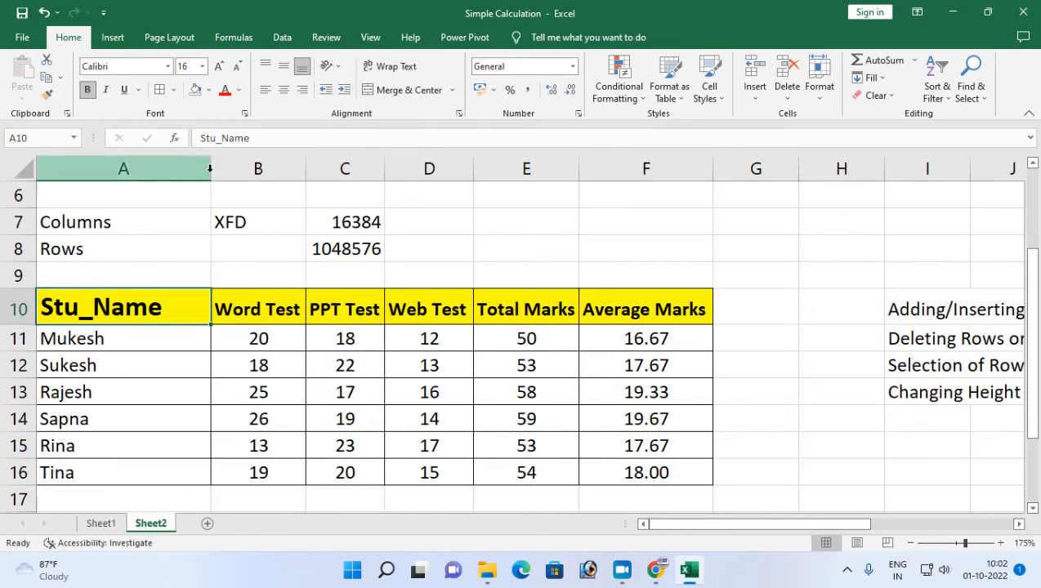
Step: Narrow column A until the Stu_Name header is cut off, and restore its fit with the AutoFit Column Width command
left_click_drag(210, 169, 127, 169)
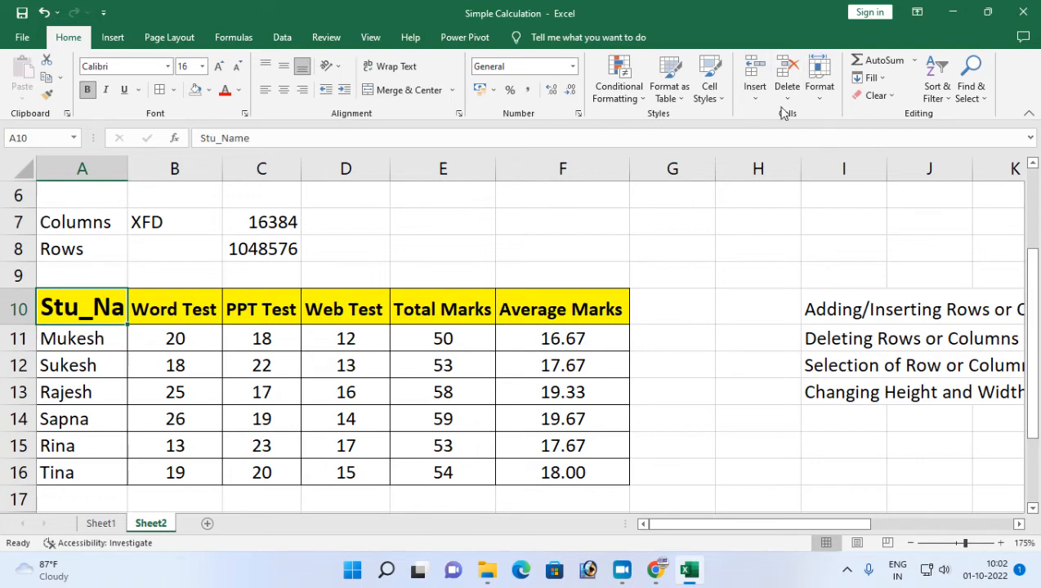
left_click(821, 98)
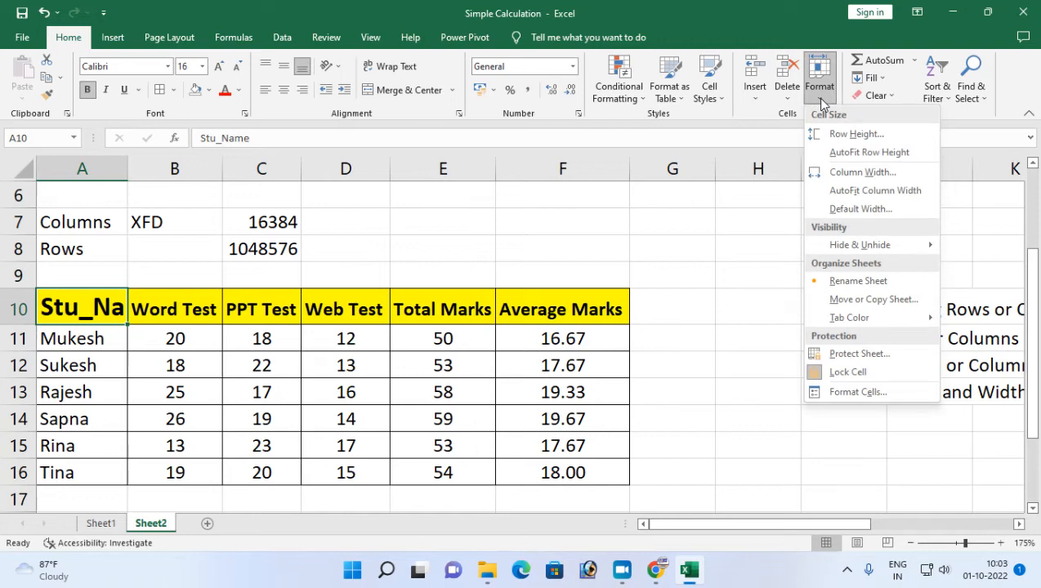
left_click(887, 197)
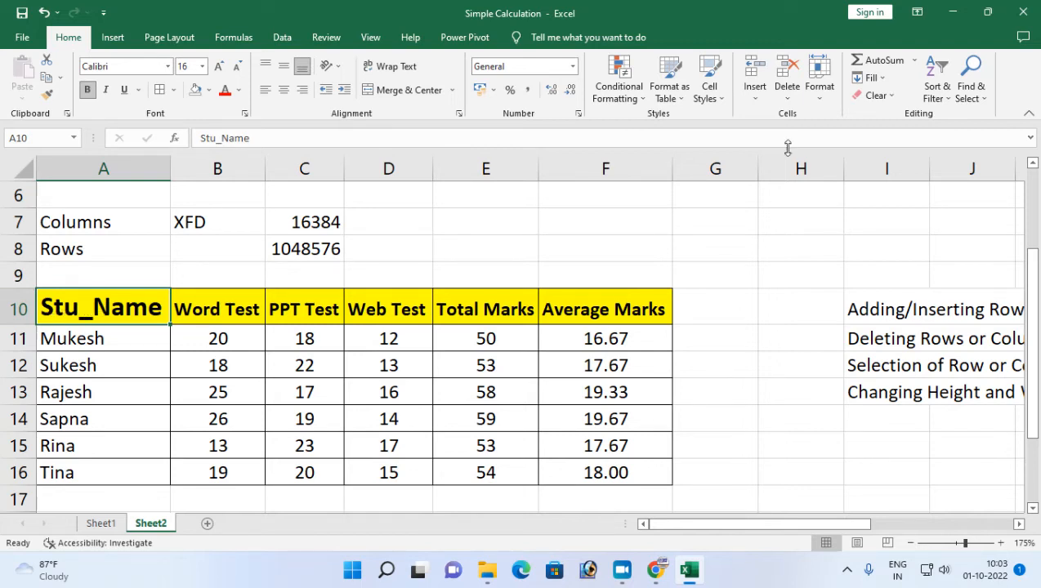
Step: Check the exact column width setting of column A and close it without entering a value
left_click(819, 82)
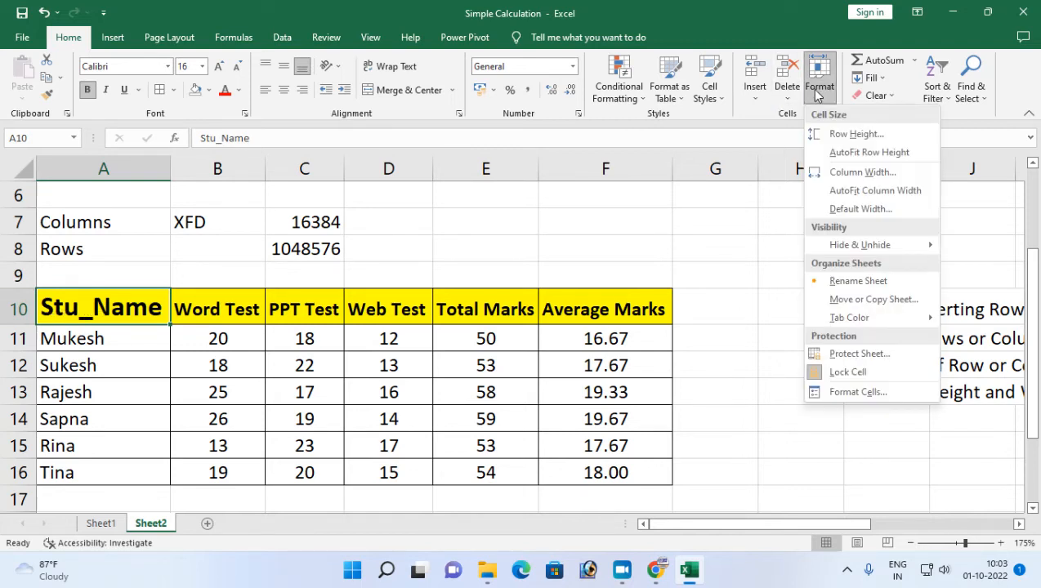
left_click(850, 172)
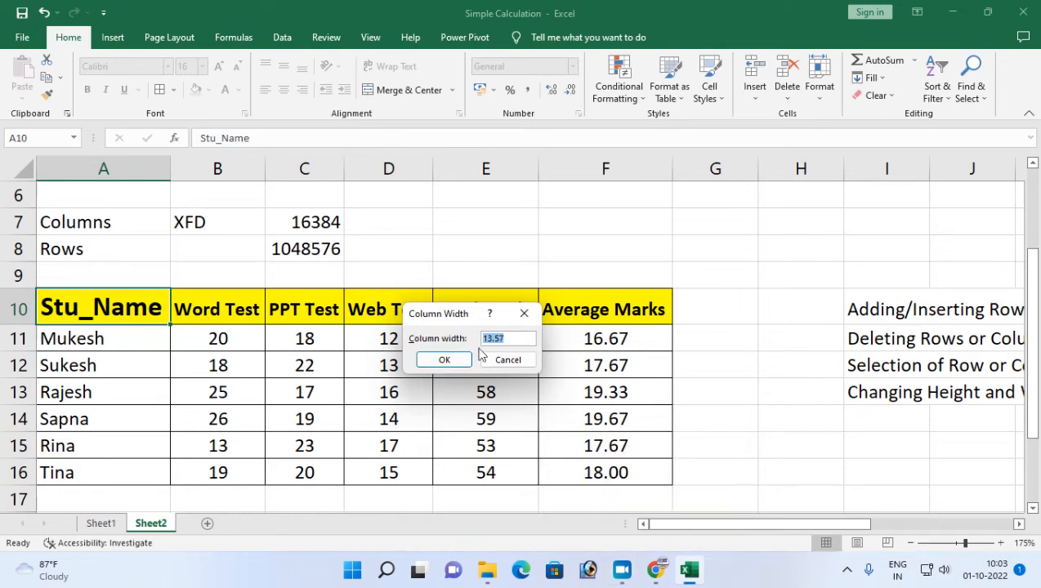
left_click(506, 359)
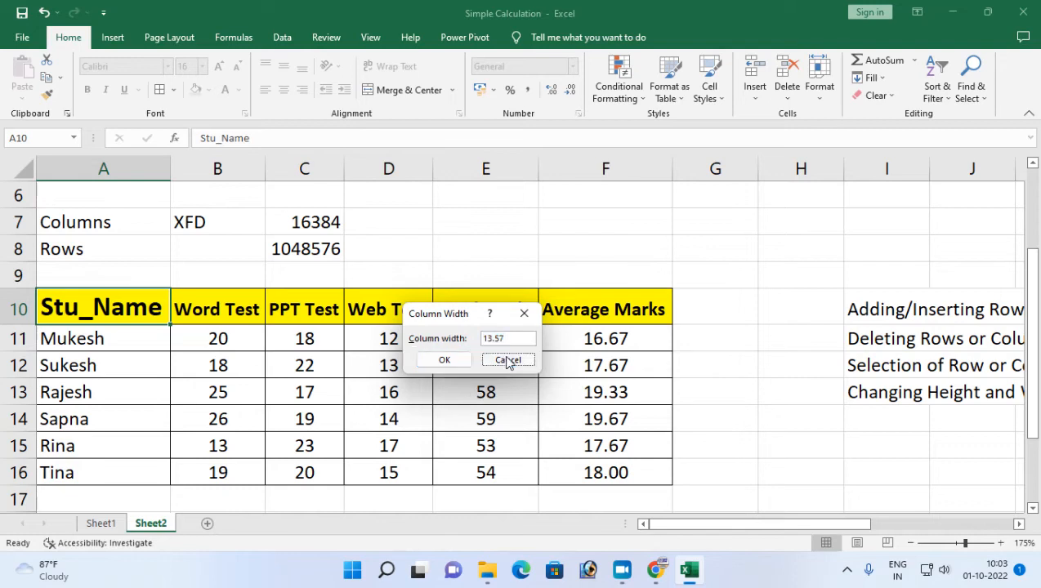
Step: Check the default column width using the blank cell I26 below the table, and cancel the setting
scroll(719, 431, "down", 4)
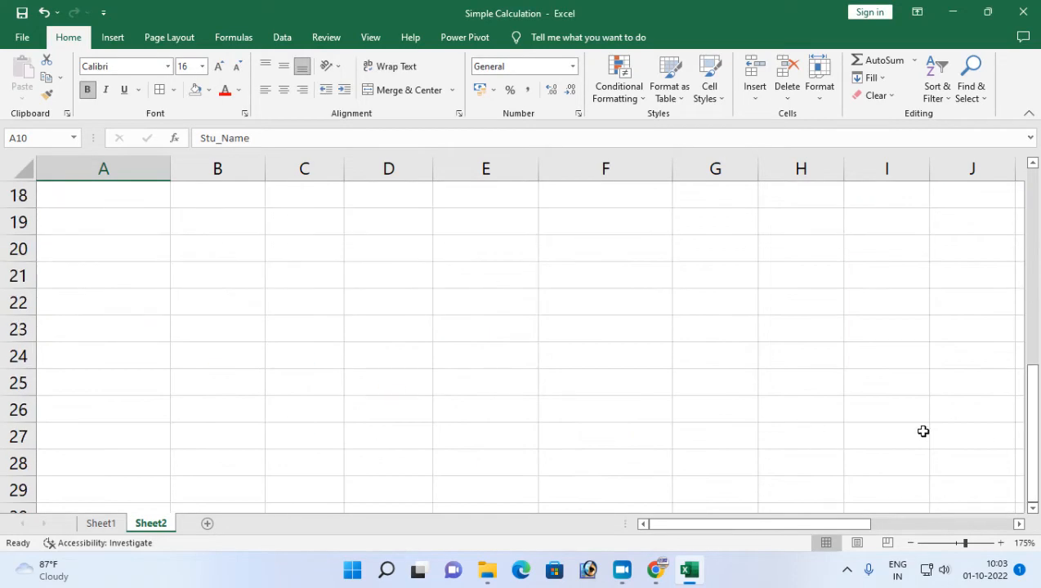
left_click(902, 407)
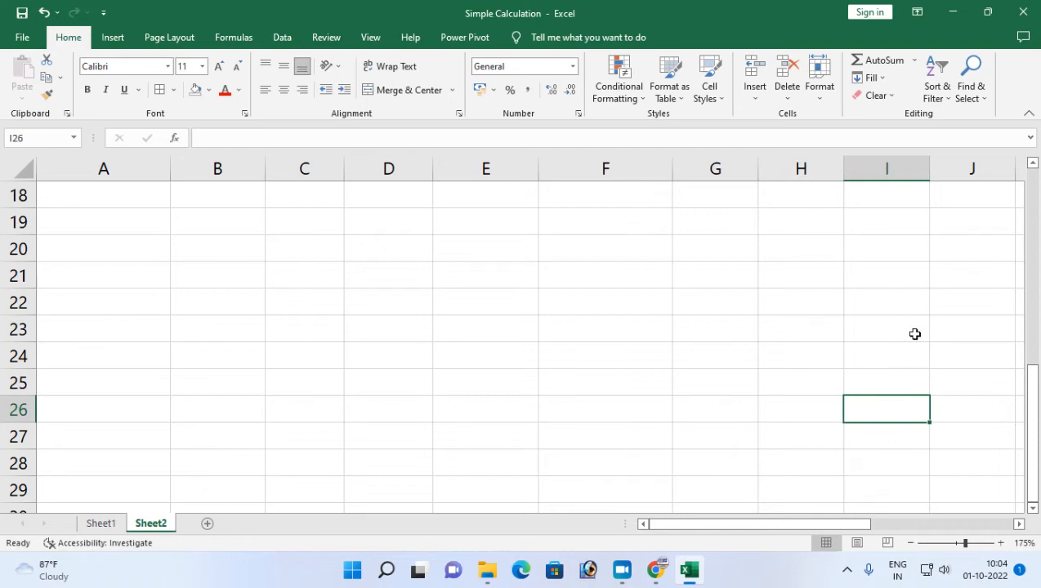
left_click(819, 88)
left_click(830, 172)
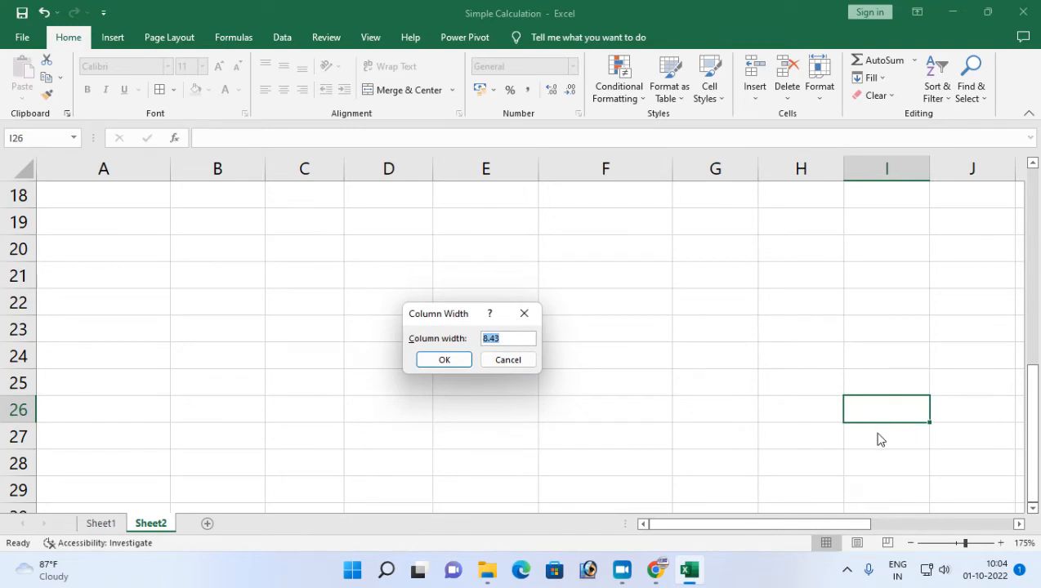
left_click(507, 361)
Step: Check the row height of blank cell I26, look at its column width again, and cancel both settings
left_click(812, 96)
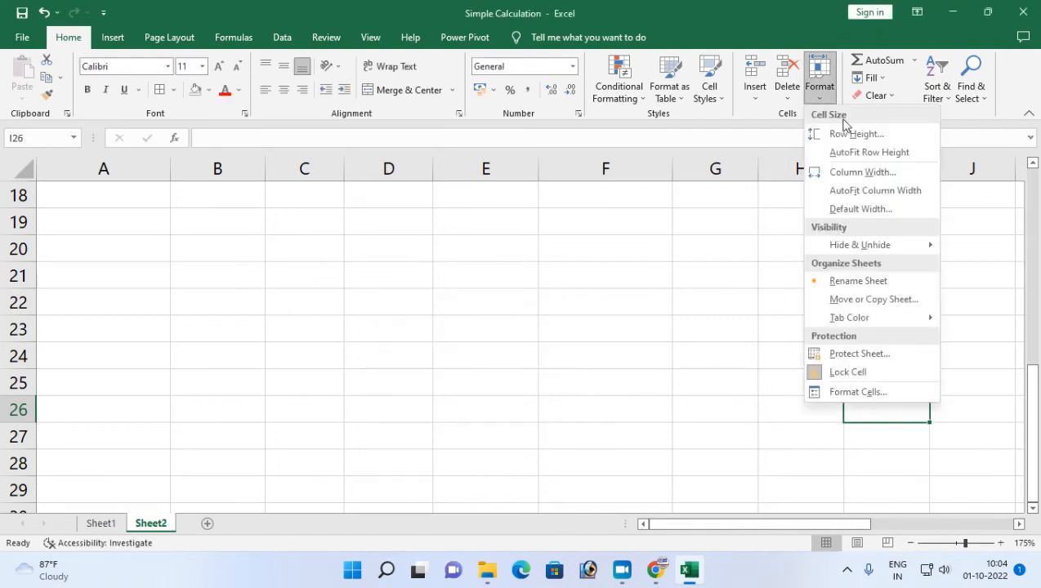
left_click(885, 134)
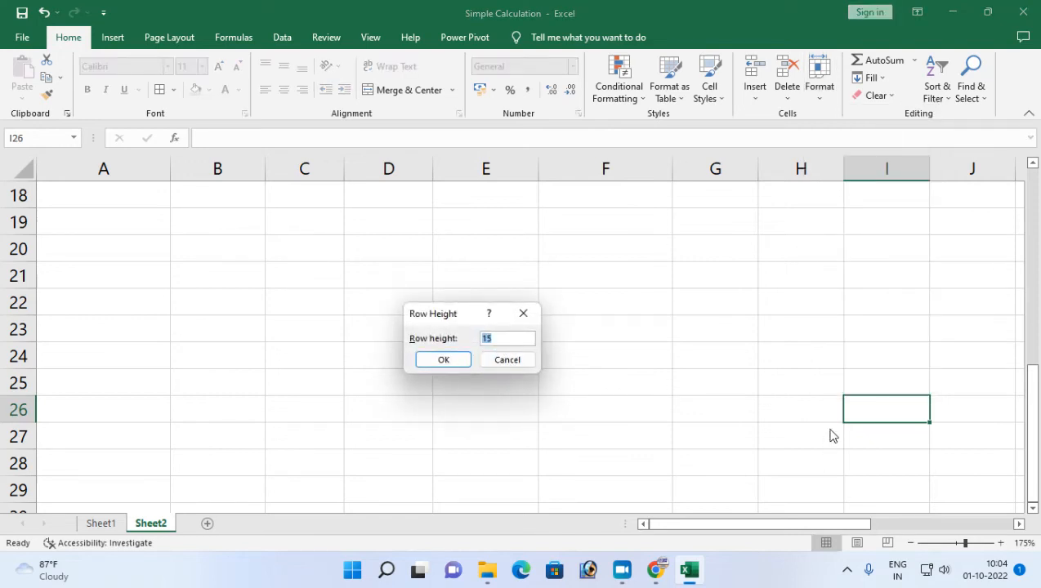
left_click(516, 361)
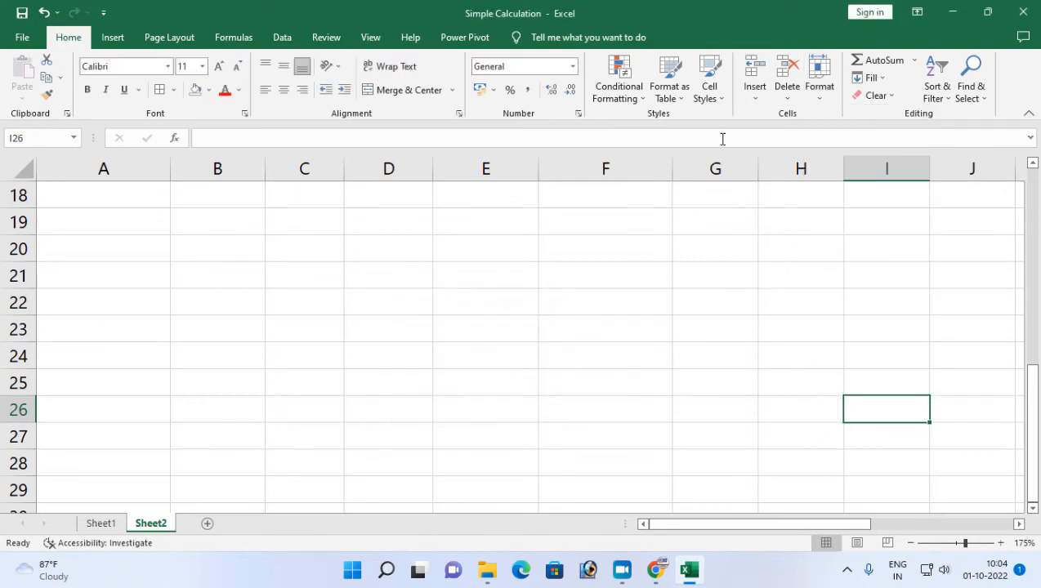
left_click(817, 87)
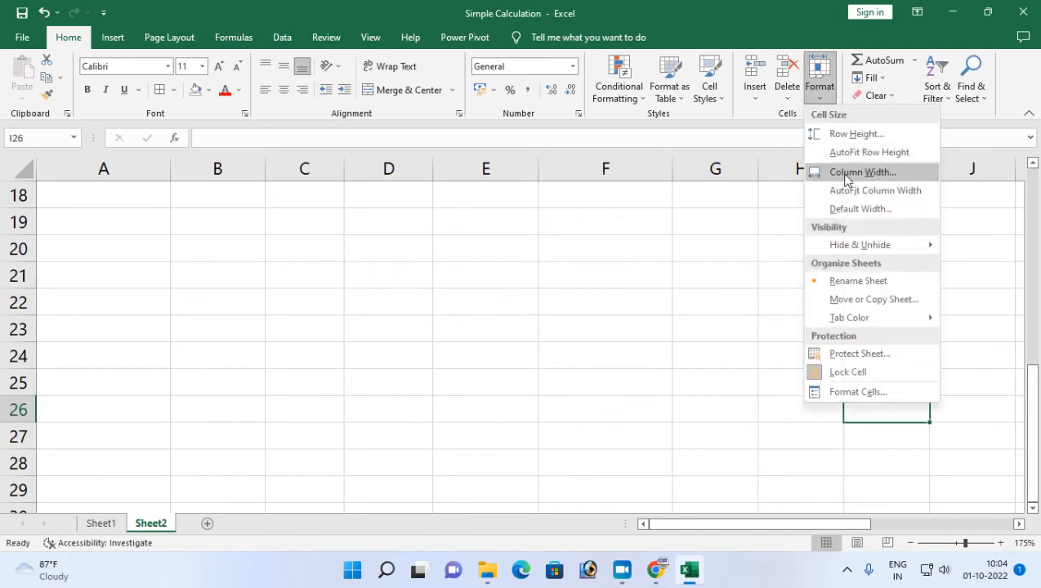
left_click(851, 172)
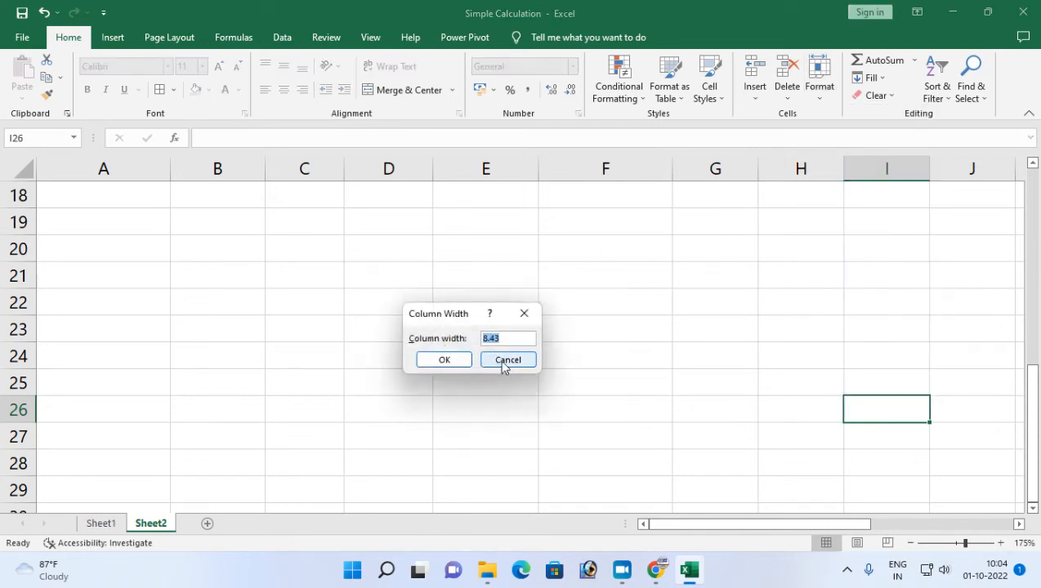
left_click(527, 367)
Step: Check the sheet's default column width with the Stu_Name header cell A10 selected, and close the setting without entering a value
scroll(541, 455, "up", 6)
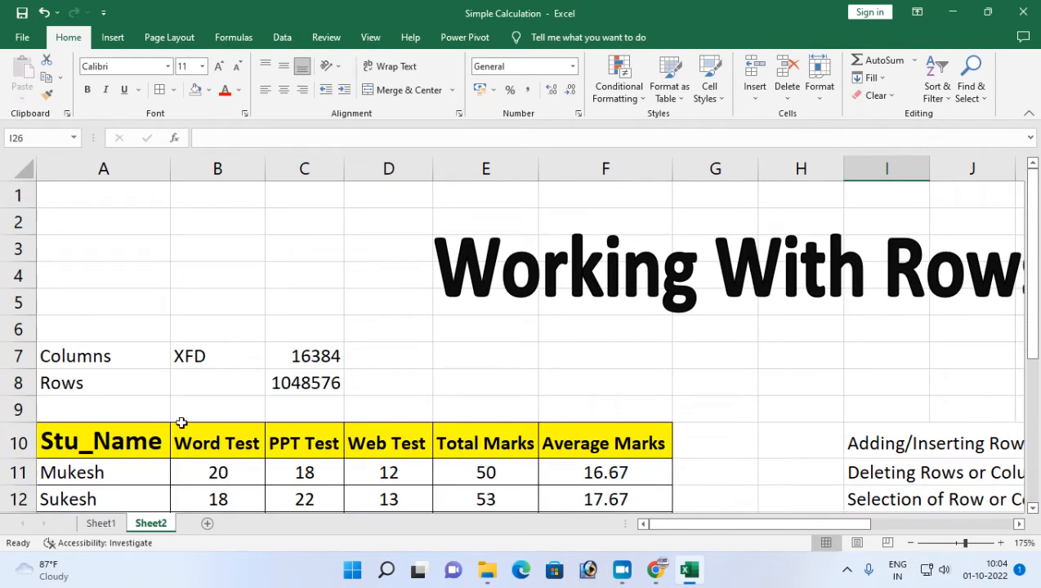
scroll(182, 420, "down", 3)
left_click(97, 200)
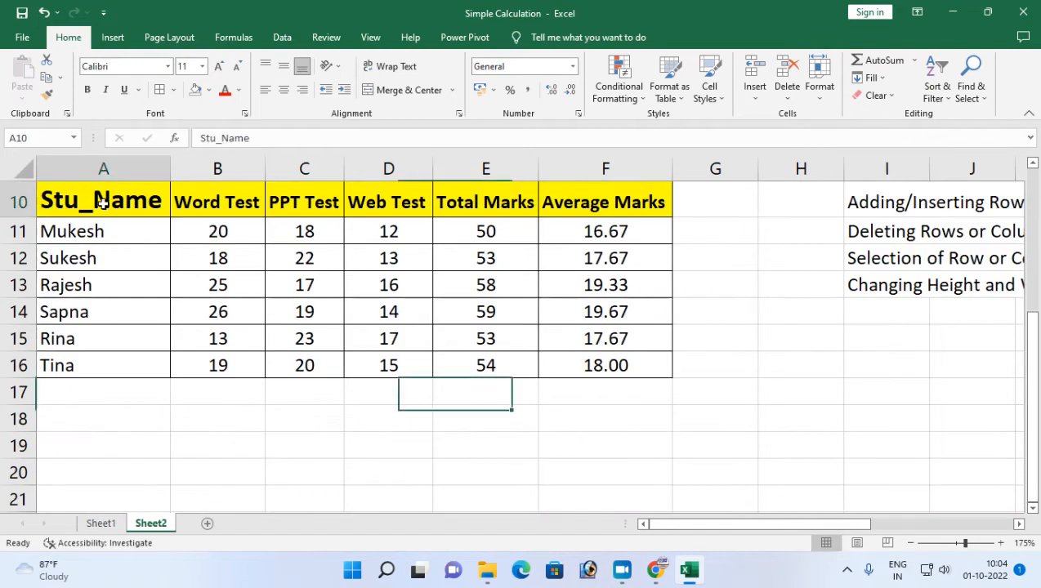
left_click(818, 81)
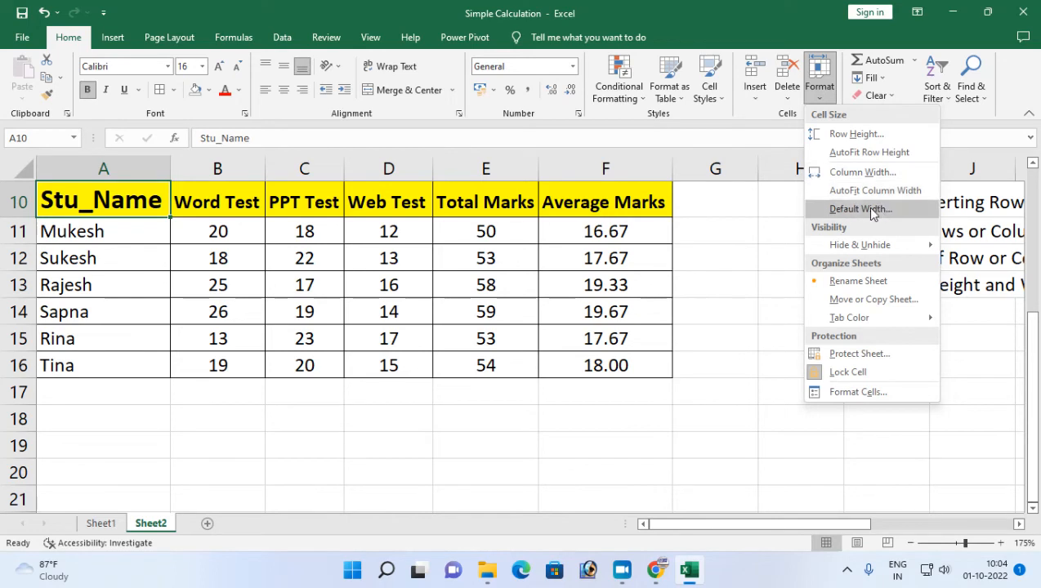
left_click(861, 209)
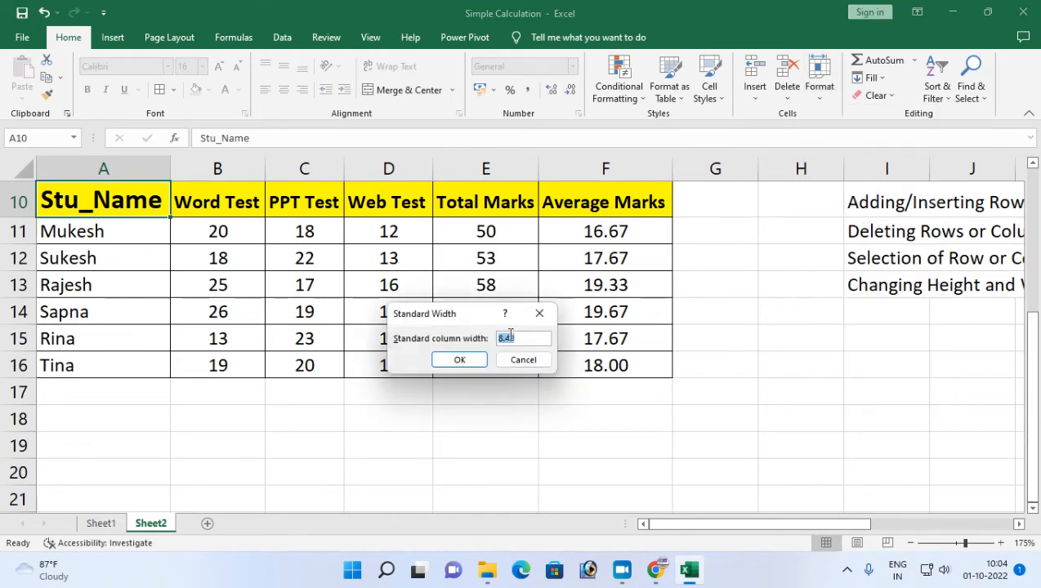
left_click(462, 359)
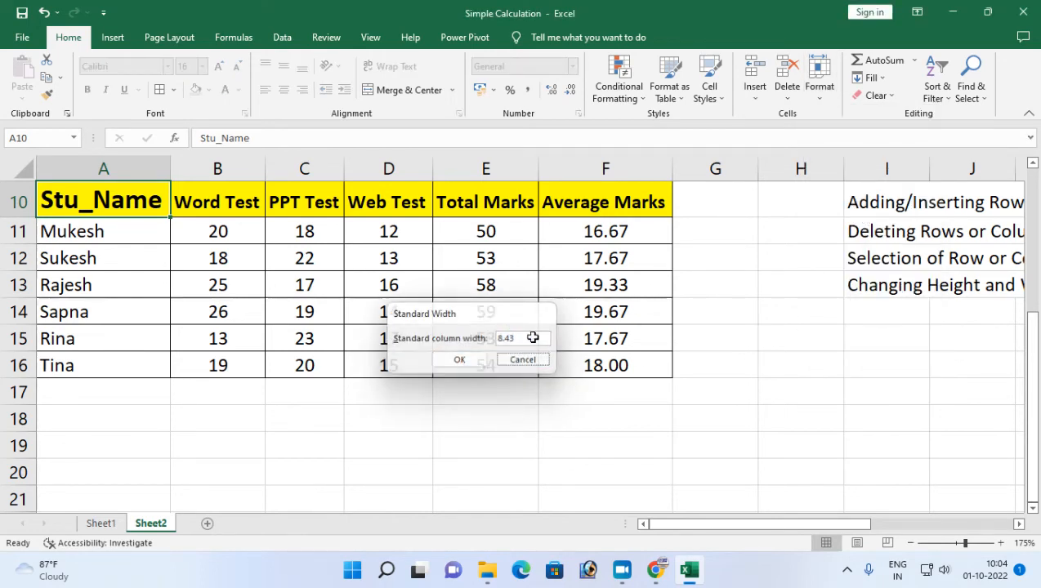
Step: Set the width of column A, which holds the Stu_Name header, to exactly 16
left_click(819, 82)
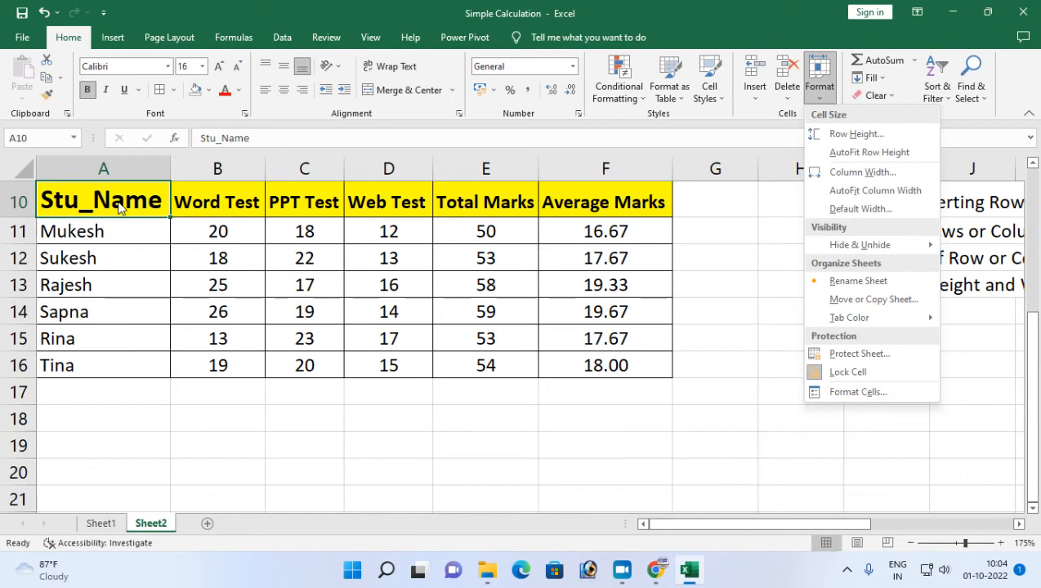
left_click(864, 177)
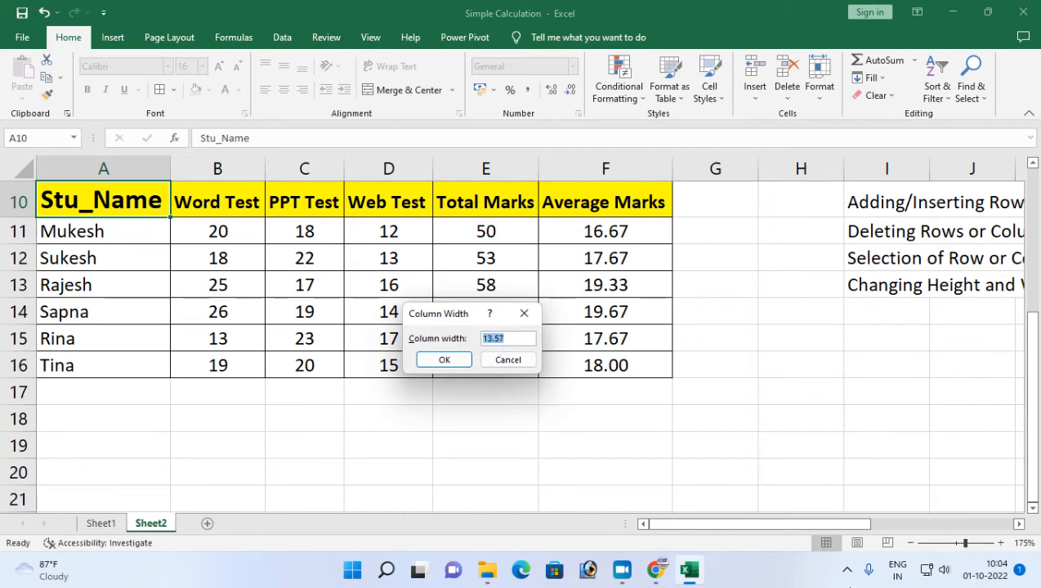
type("16")
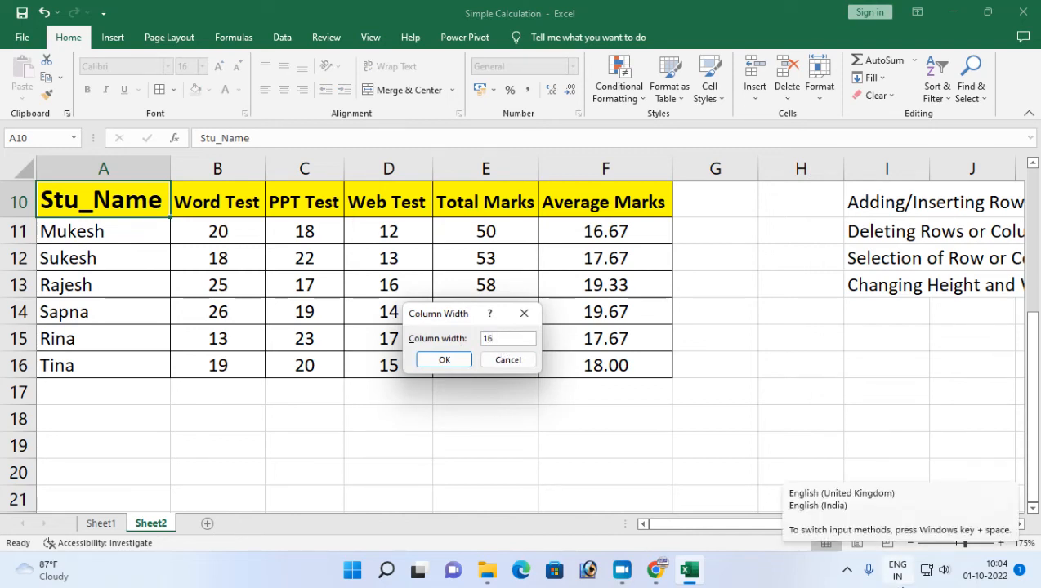
left_click(451, 359)
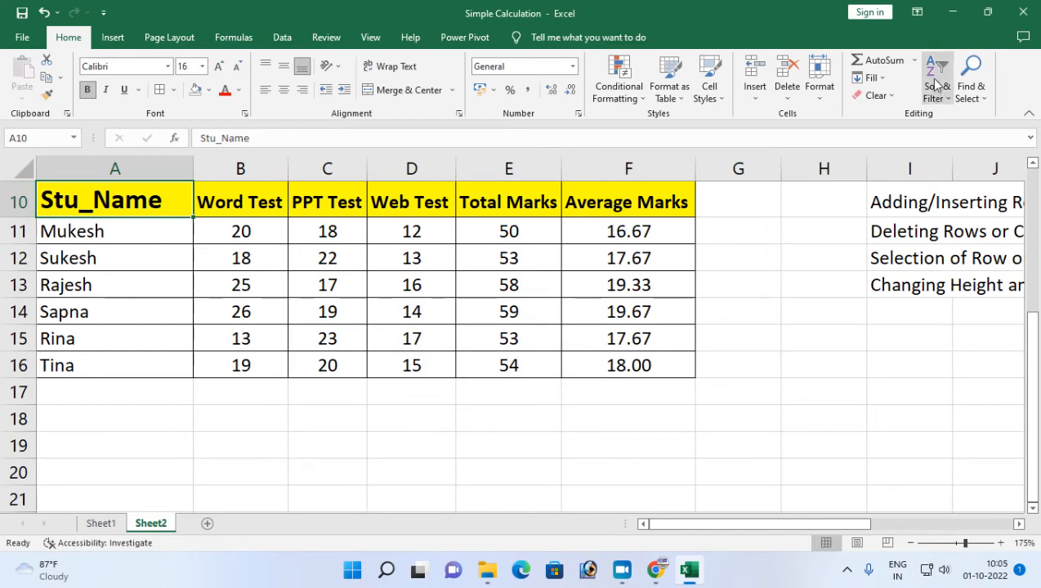
Step: Set the height of the table's header row 10 to exactly 30
left_click(819, 90)
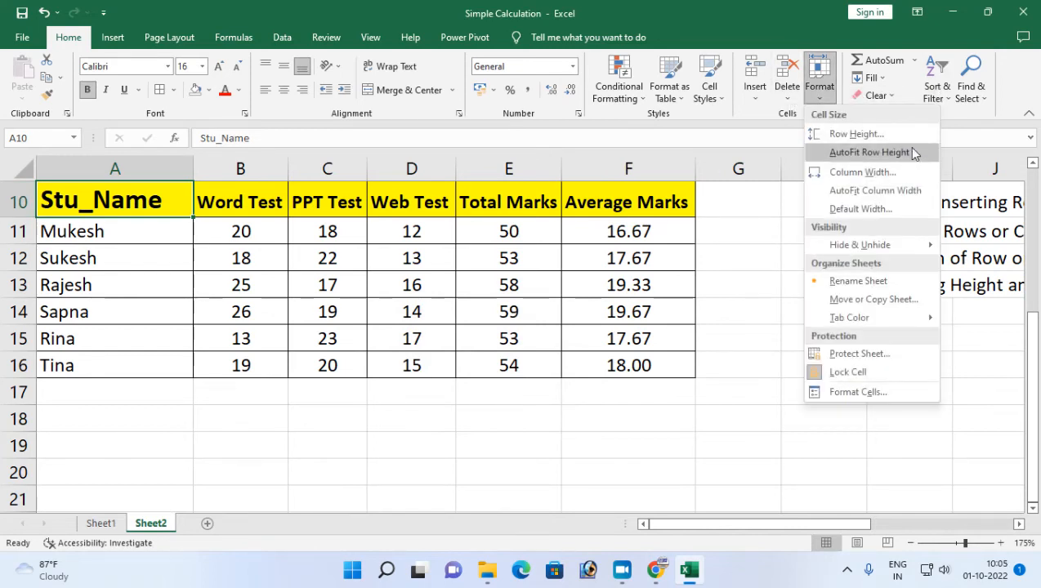
left_click(858, 135)
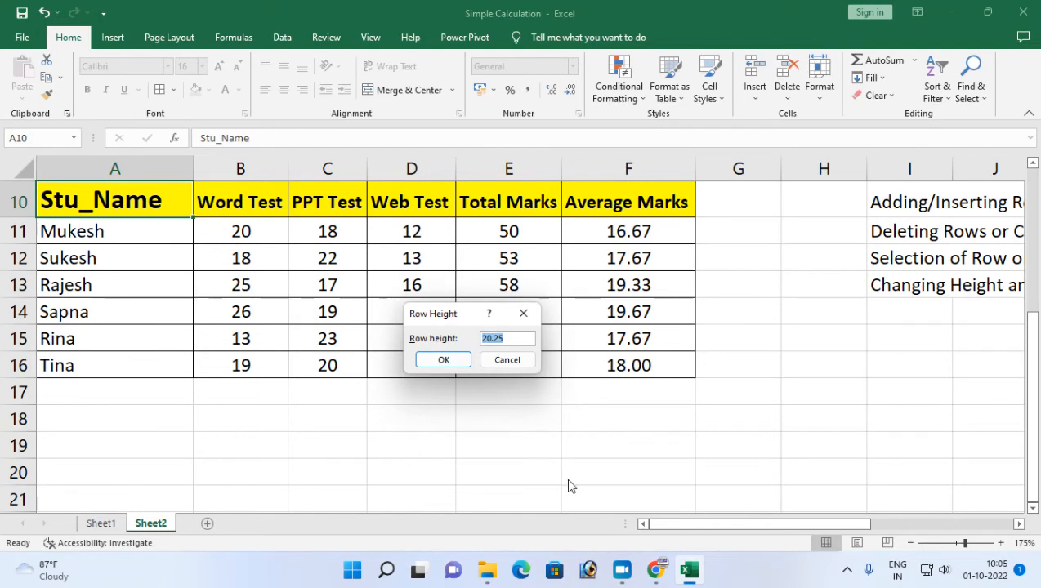
type("30")
key("Return")
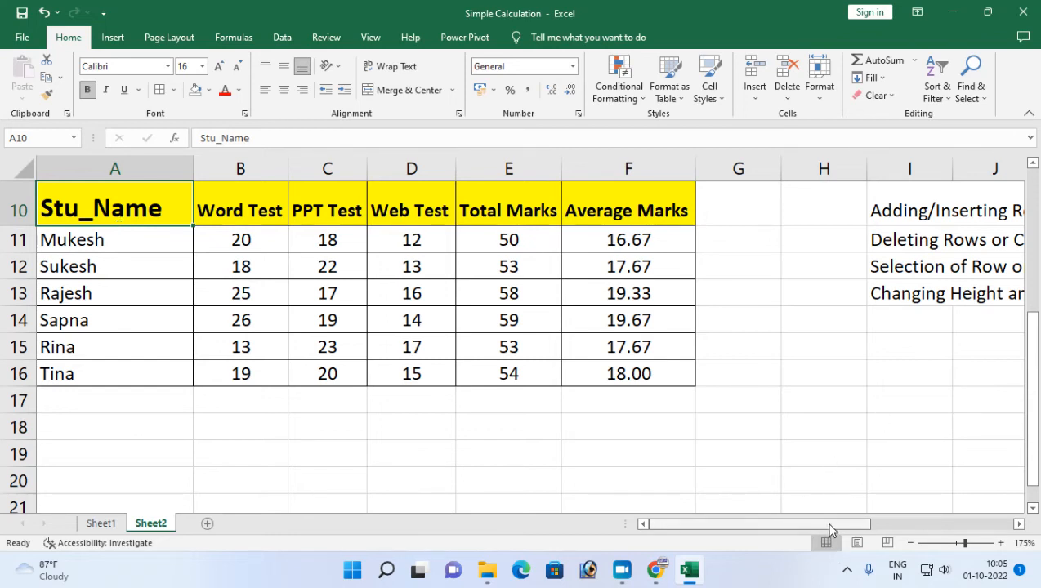
Step: Enter the shortcut note "Alt + H + I + O" in cell N12, beside the list of row and column topics
left_click_drag(832, 523, 895, 524)
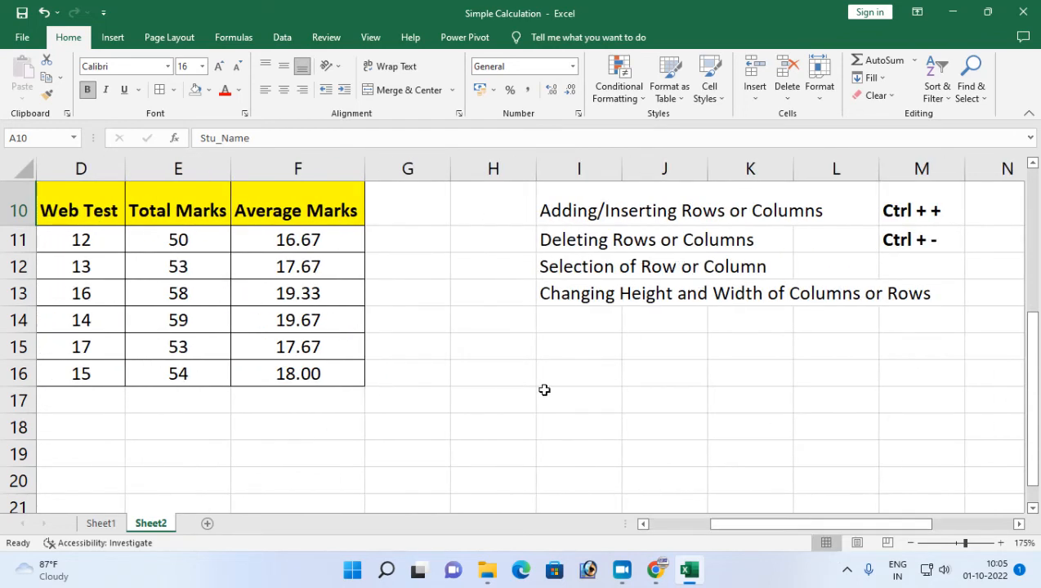
left_click_drag(762, 524, 701, 524)
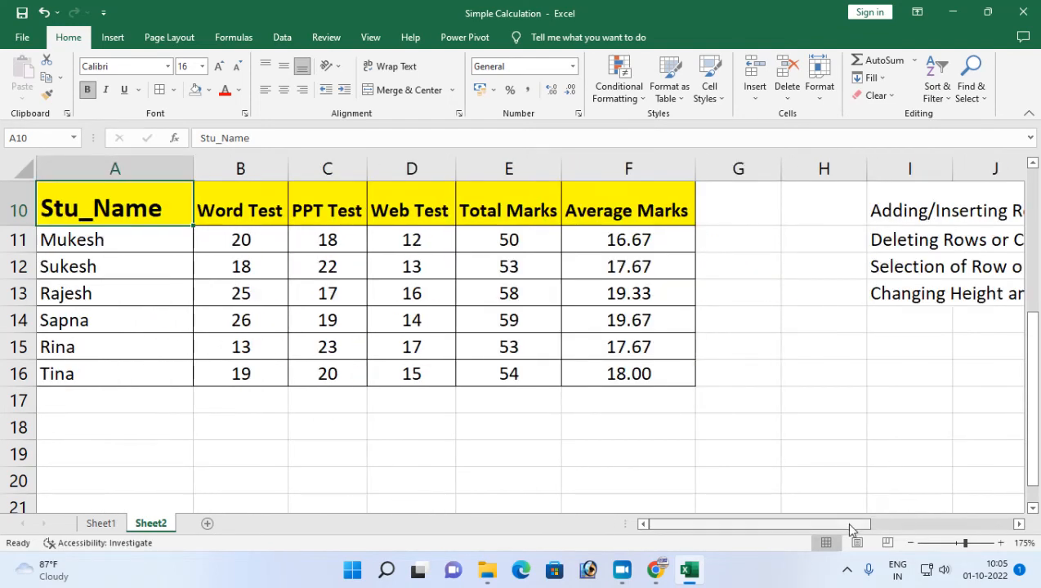
left_click_drag(848, 524, 932, 524)
left_click(511, 356)
left_click(919, 274)
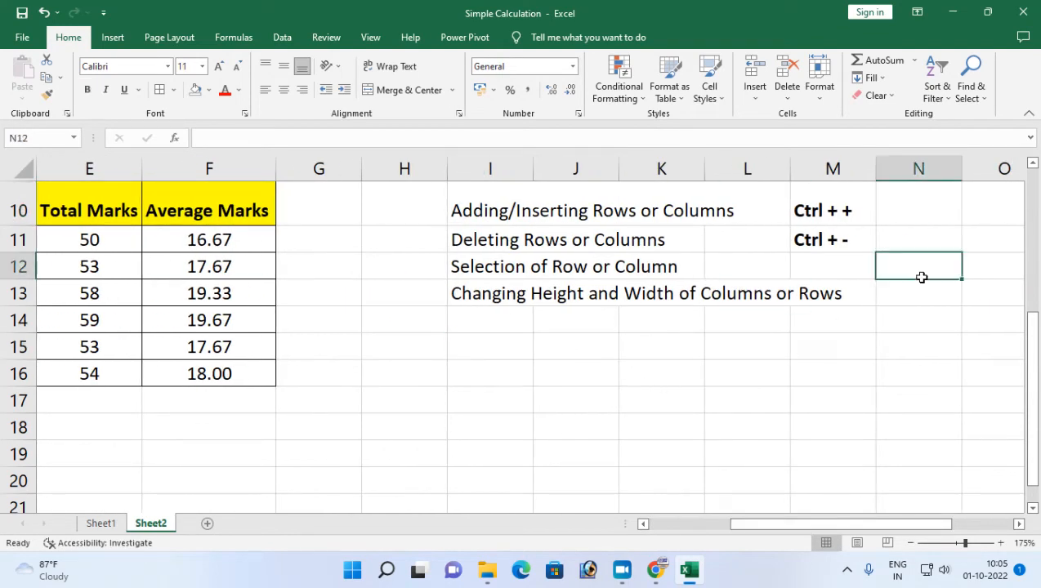
type("Al")
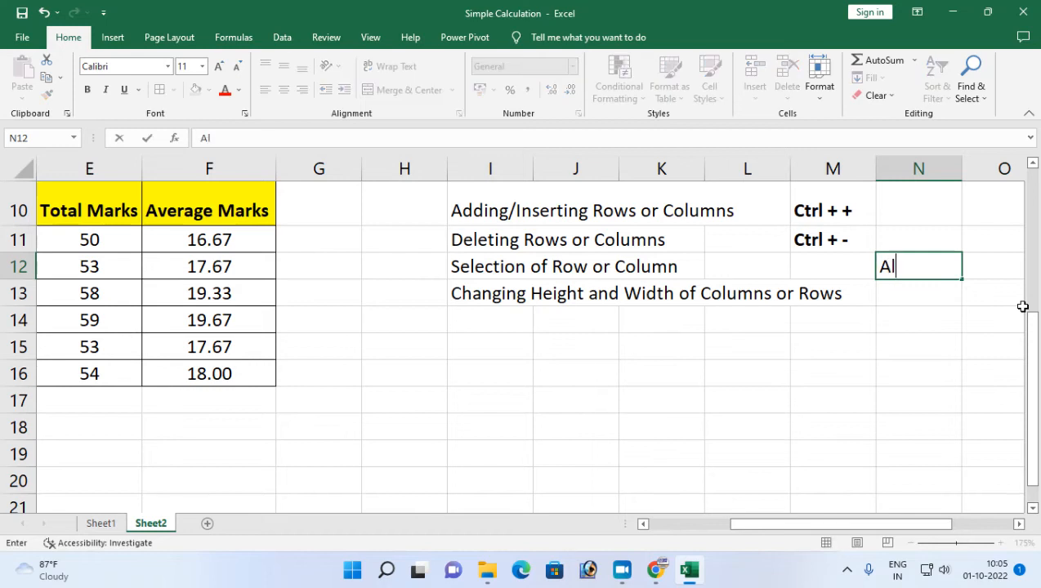
type("t + H")
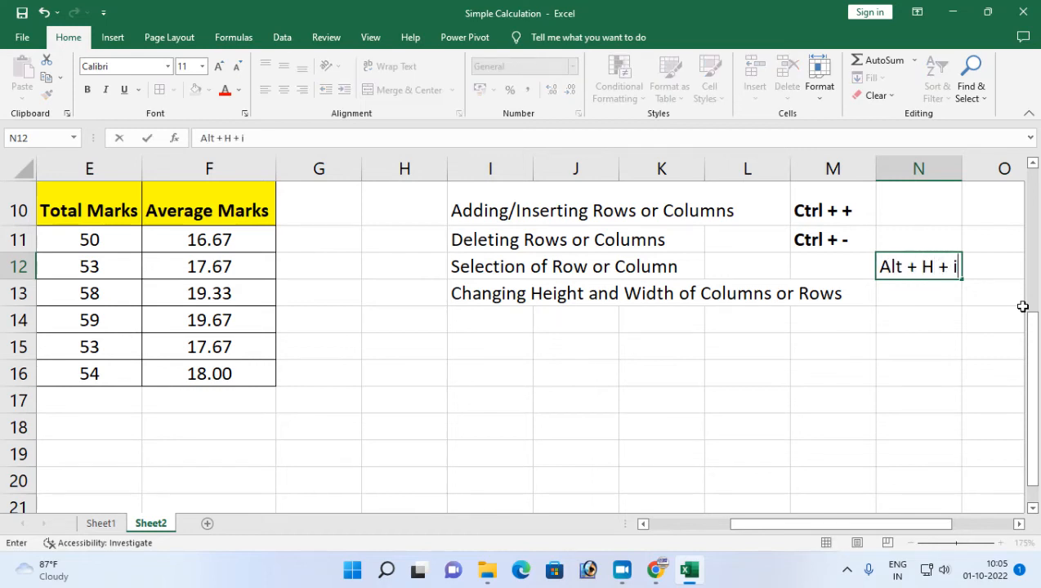
type(" + I + O")
key("Return")
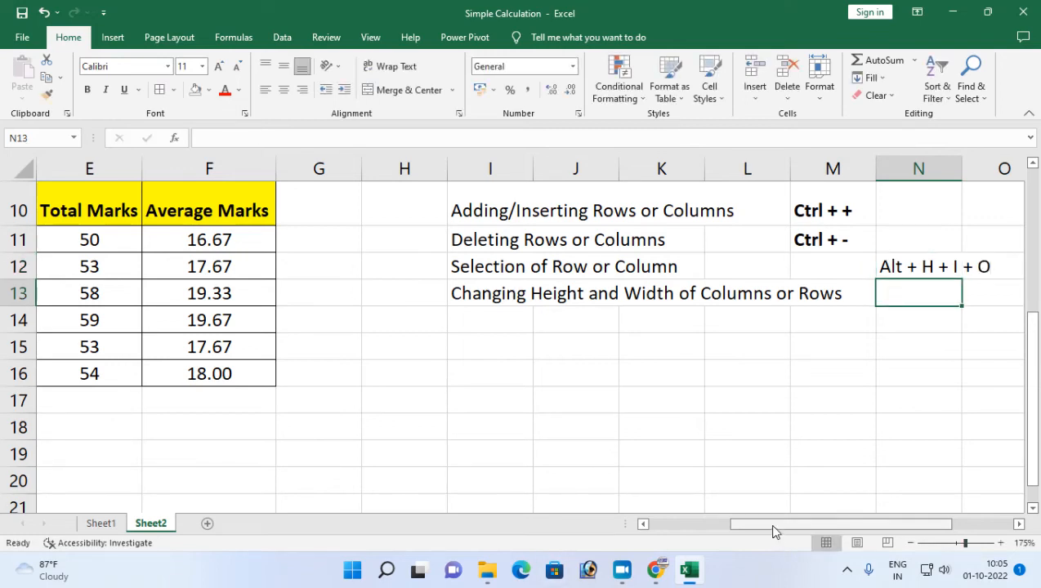
Step: Select the header cells A10:F10 and narrow columns A, B, F and E by hand until their header texts no longer fit
left_click_drag(774, 525, 681, 526)
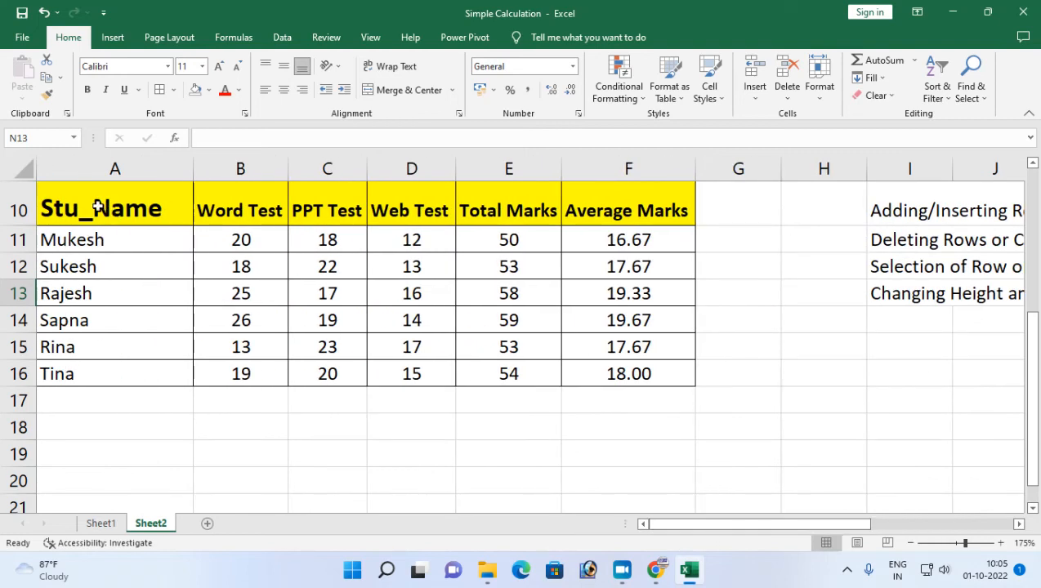
left_click_drag(96, 206, 645, 209)
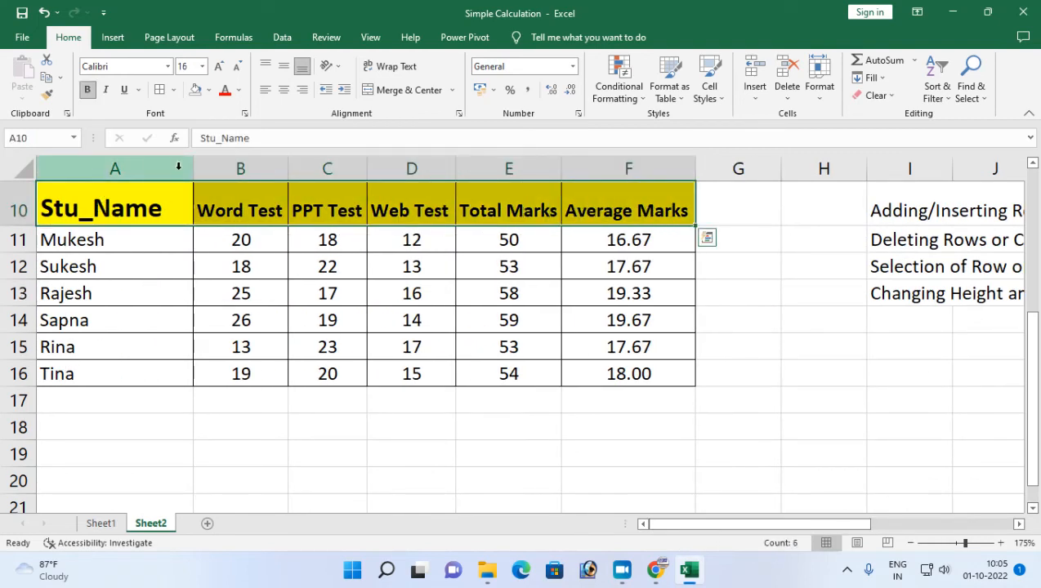
left_click_drag(193, 170, 130, 170)
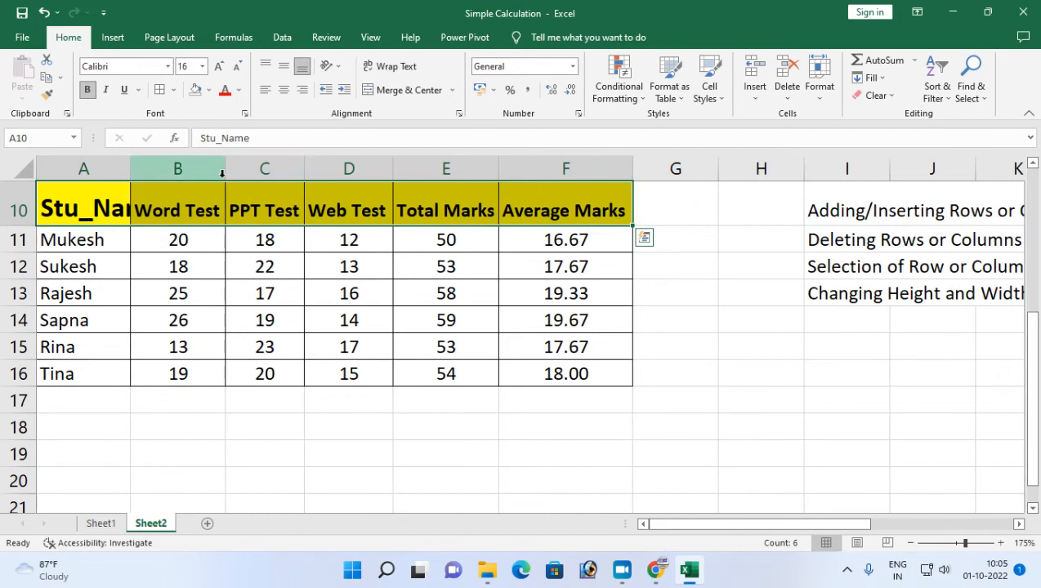
left_click_drag(223, 169, 197, 170)
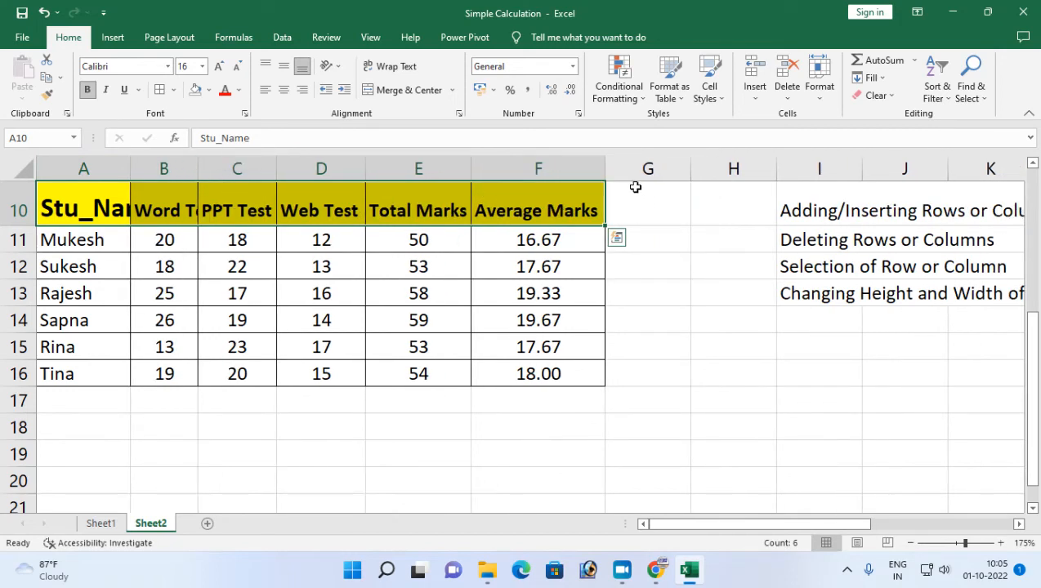
left_click_drag(608, 170, 548, 170)
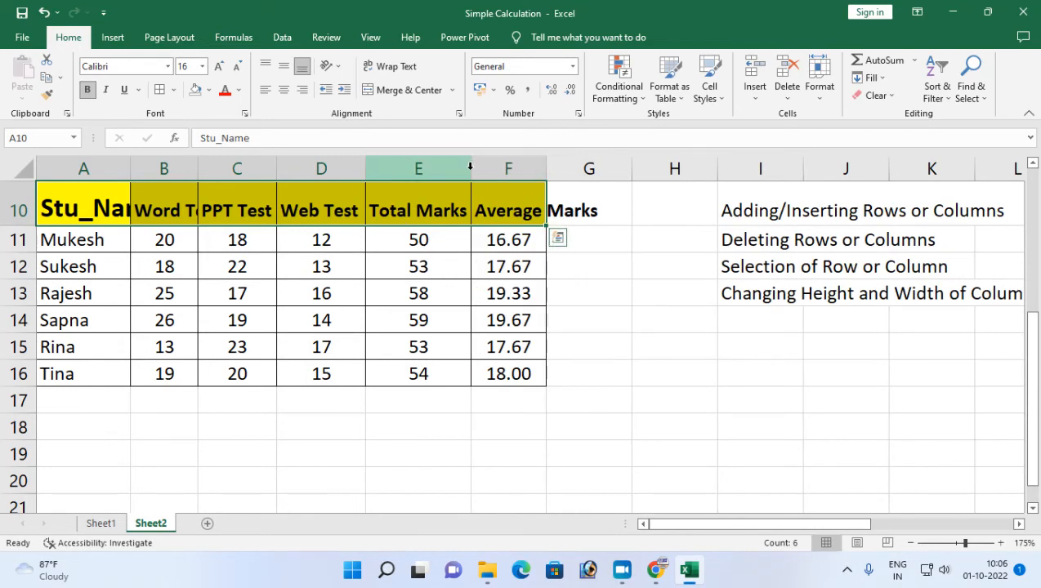
left_click_drag(471, 168, 411, 176)
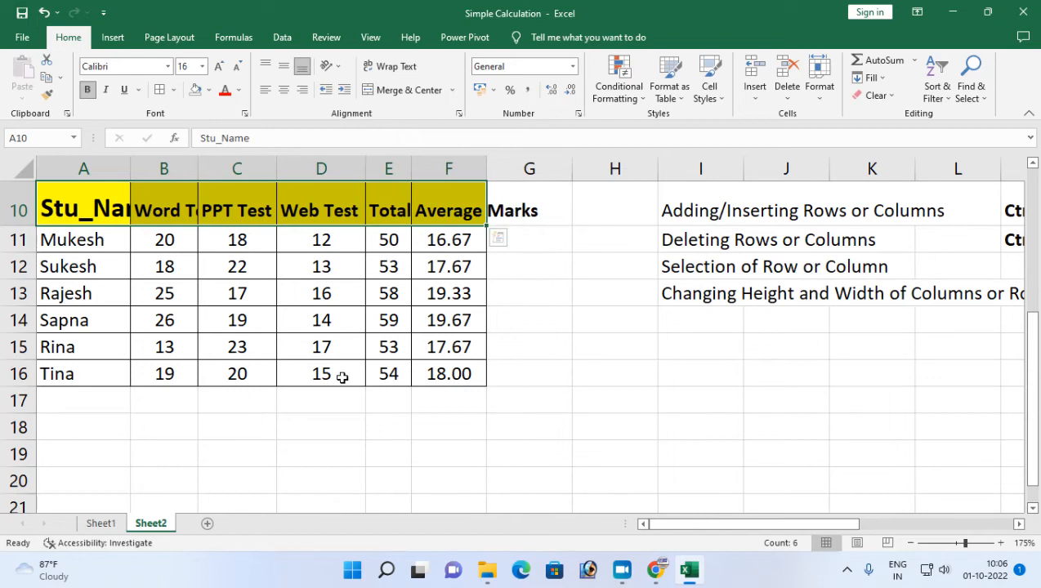
Step: Apply AutoFit Column Width to the selected header cells A10:F10 so each column fits its header text
left_click_drag(80, 214, 471, 210)
left_click(1018, 523)
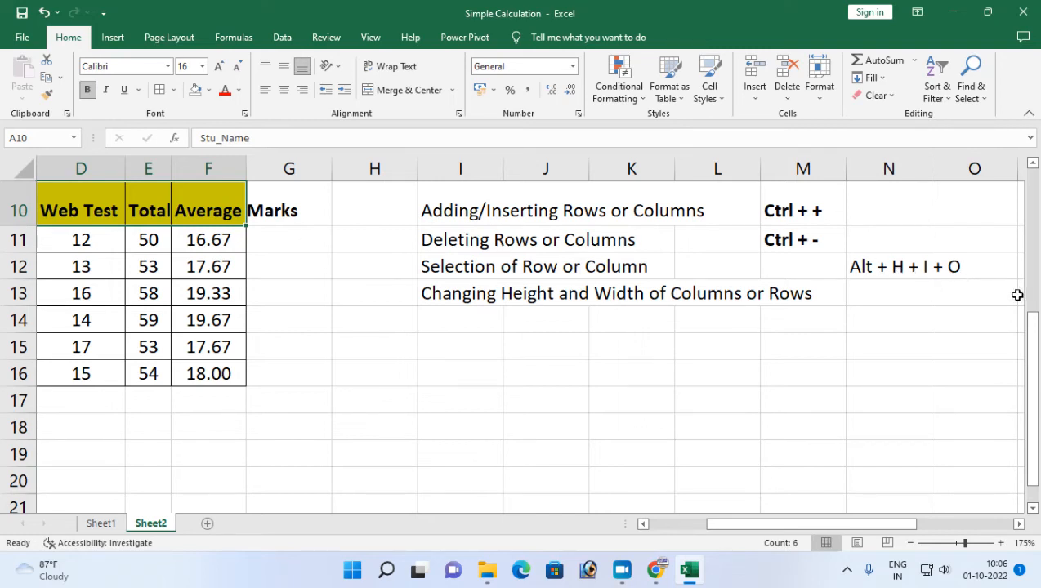
left_click_drag(801, 527, 743, 527)
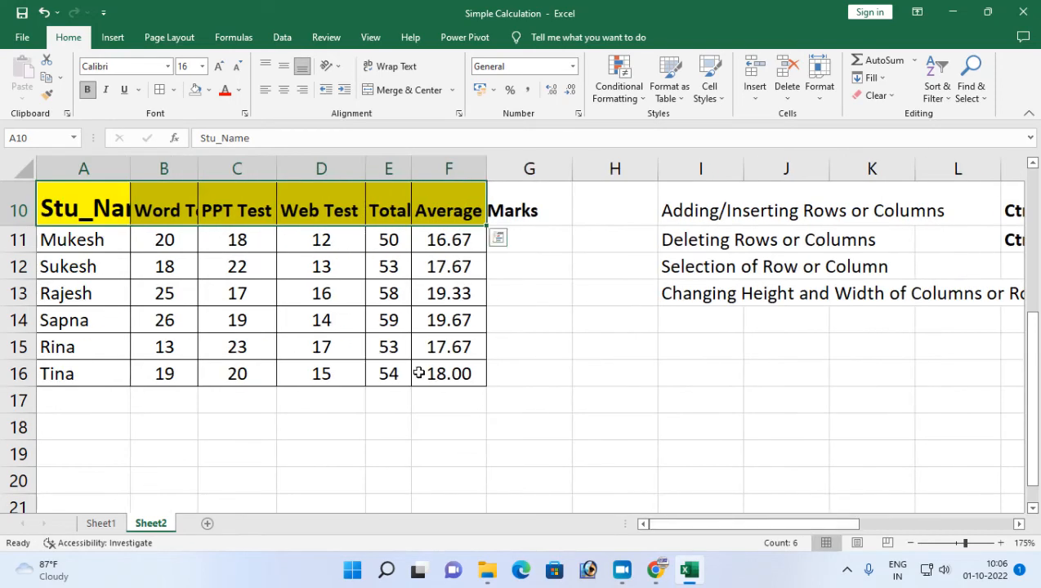
key("alt")
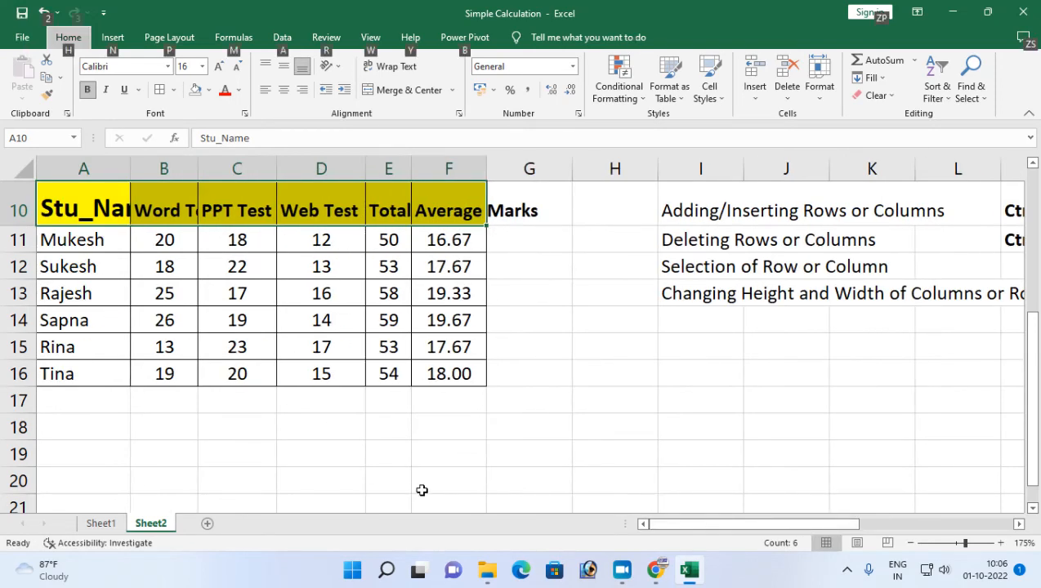
key("h")
key("o")
key("i")
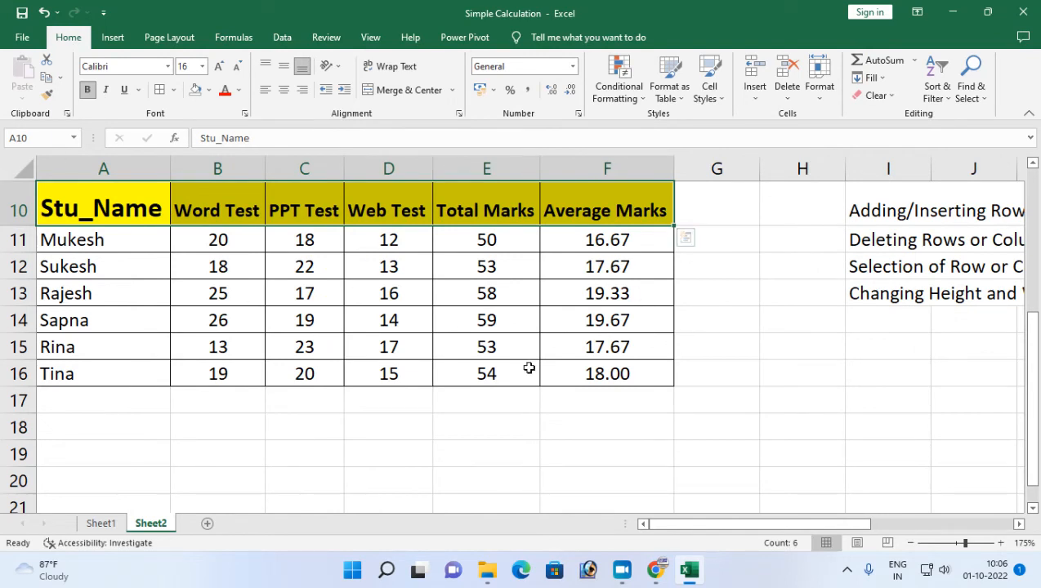
Step: Correct the shortcut note in cell N12 to read "Alt + H + O + I"
left_click(1019, 524)
left_click(1021, 525)
left_click(1021, 525)
left_click(1021, 526)
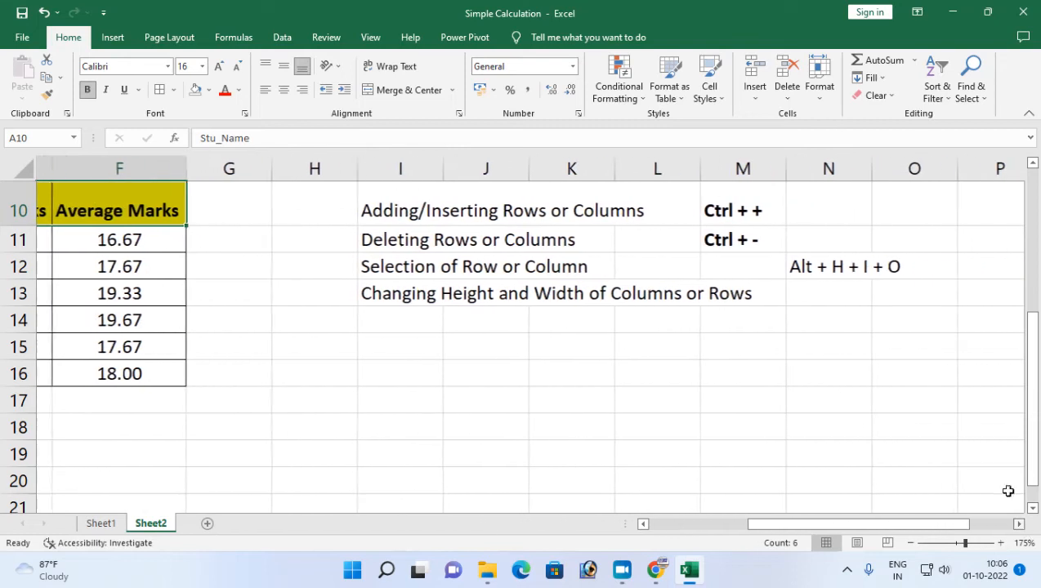
left_click(789, 271)
left_click(346, 133)
key("BackSpace")
key("BackSpace")
key("BackSpace")
key("BackSpace")
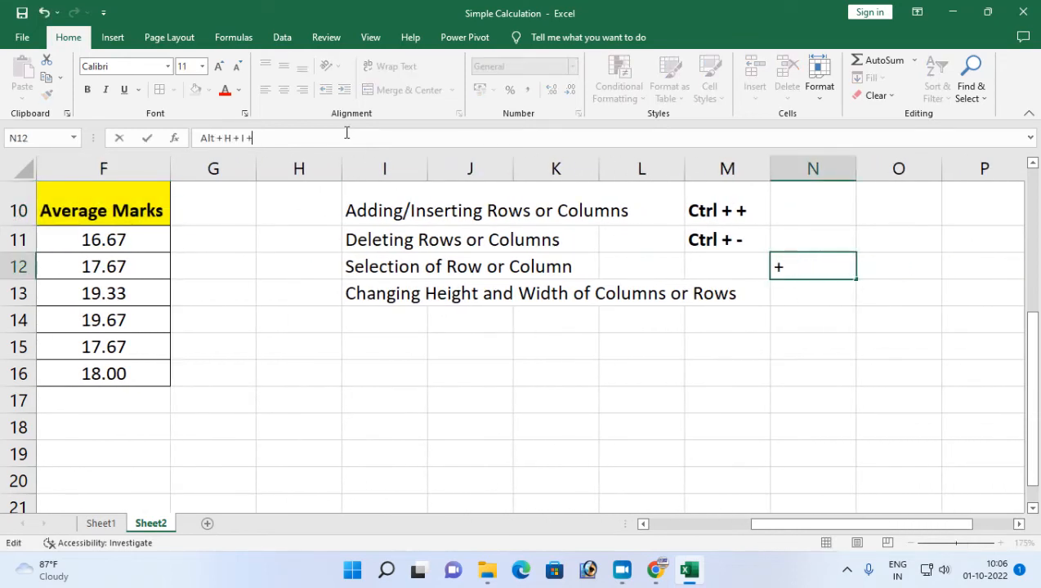
type("O")
key("Return")
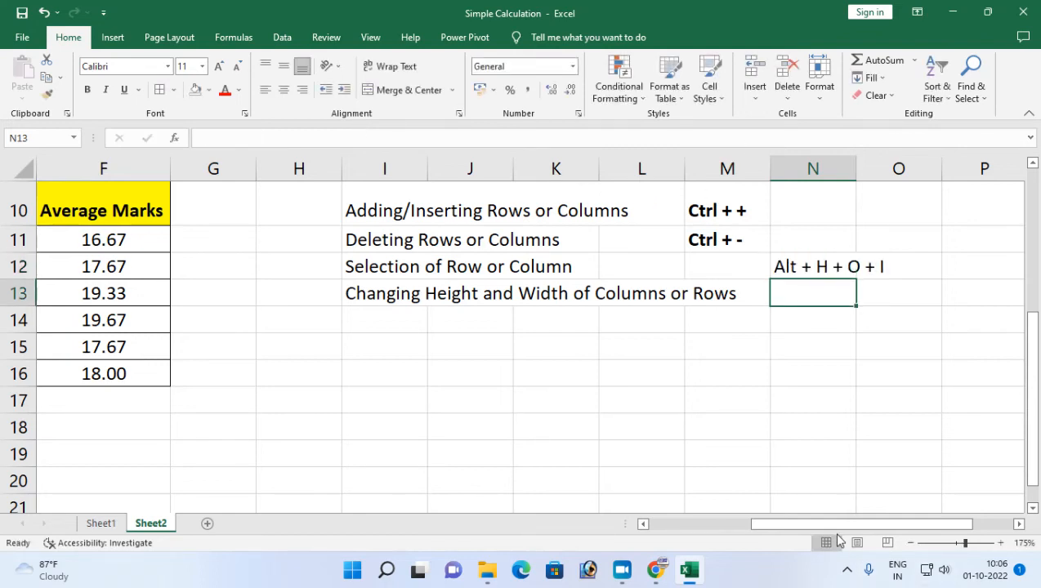
Step: Make the corrected shortcut note in cell N12 bold and return to the marks table
left_click(784, 267)
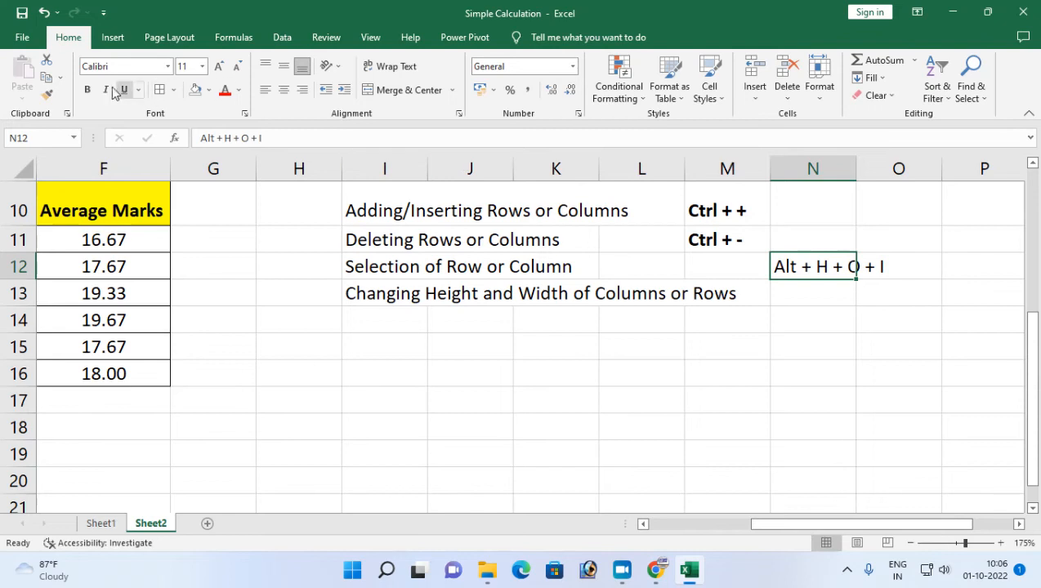
left_click(88, 90)
left_click_drag(802, 526, 685, 539)
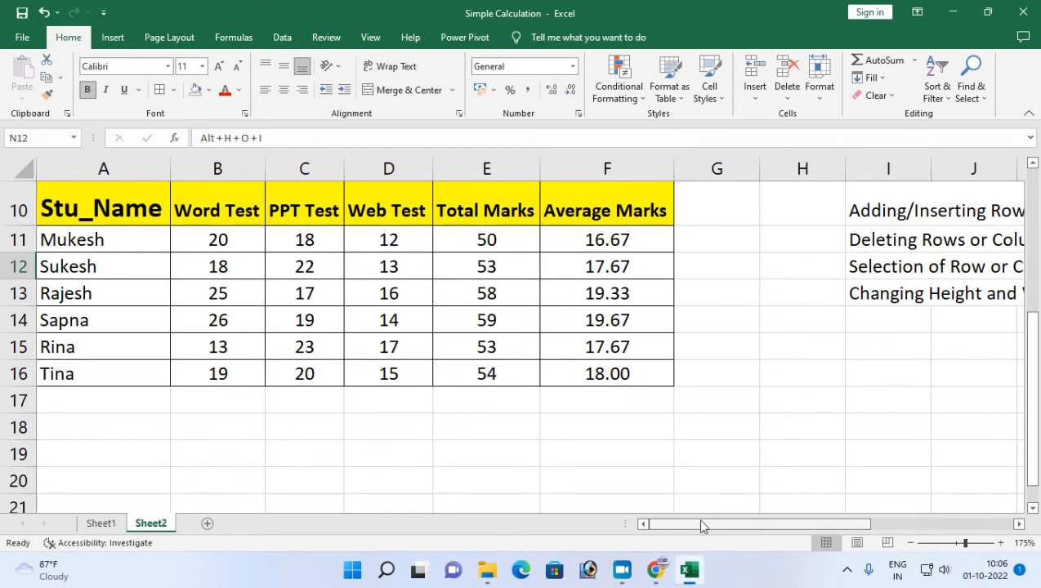
left_click_drag(786, 529, 849, 529)
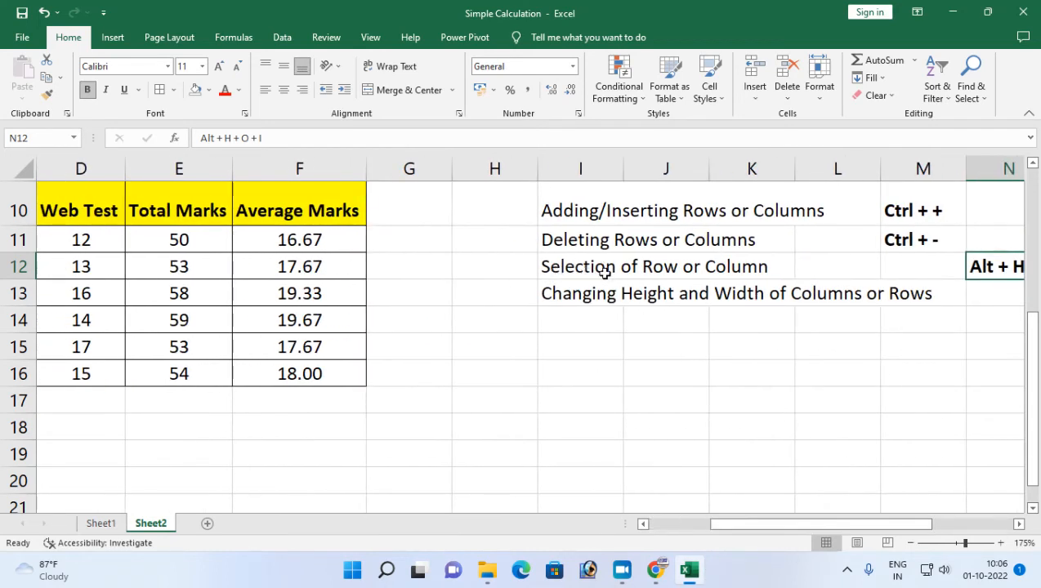
left_click_drag(796, 529, 618, 481)
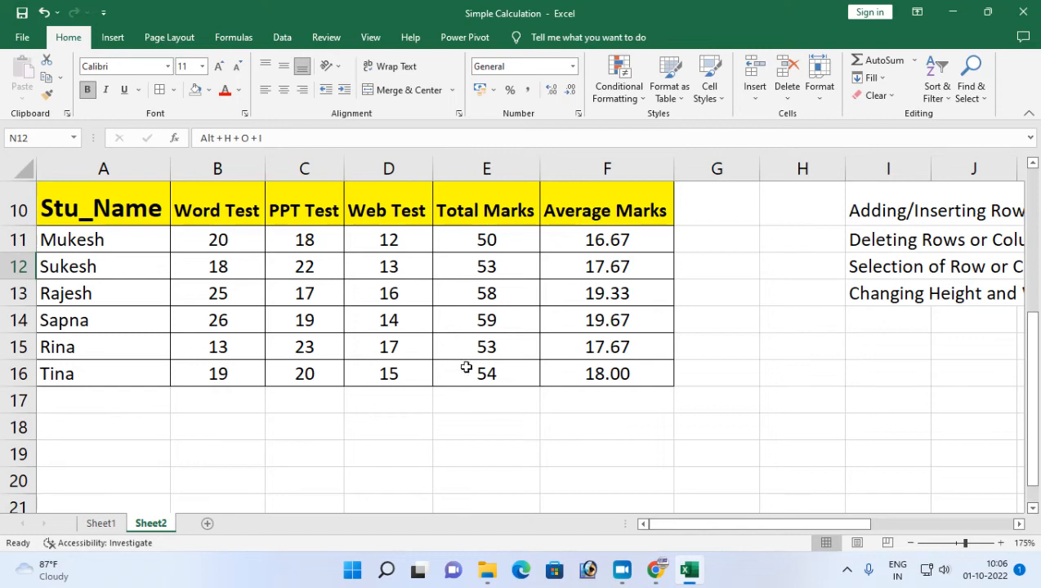
Step: Select the student name cells A10:A16 and the entire marks table A10:F16, finishing with only cell A10 selected
left_click(72, 211)
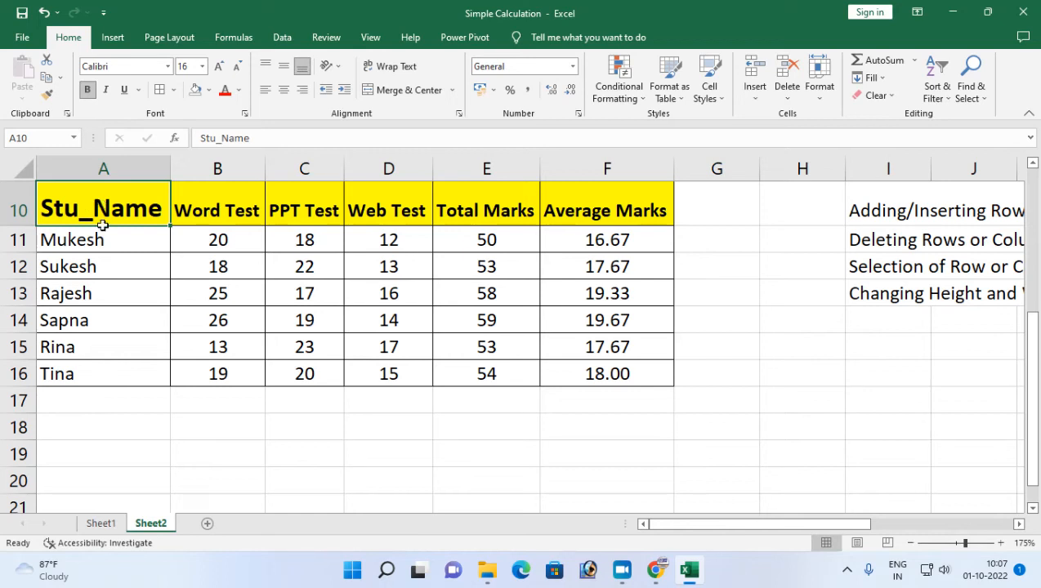
left_click_drag(101, 206, 97, 373)
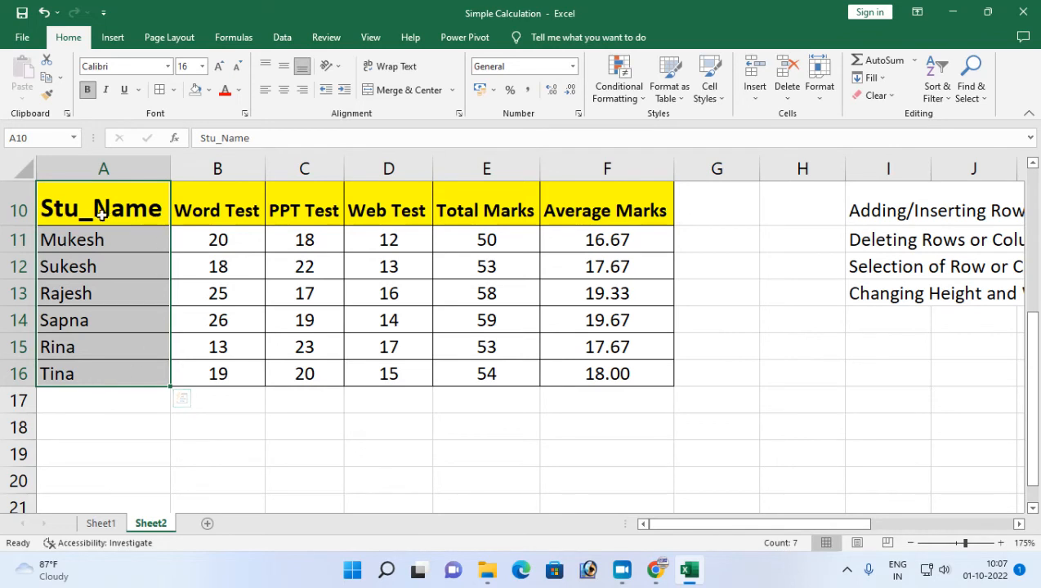
left_click_drag(102, 214, 611, 382)
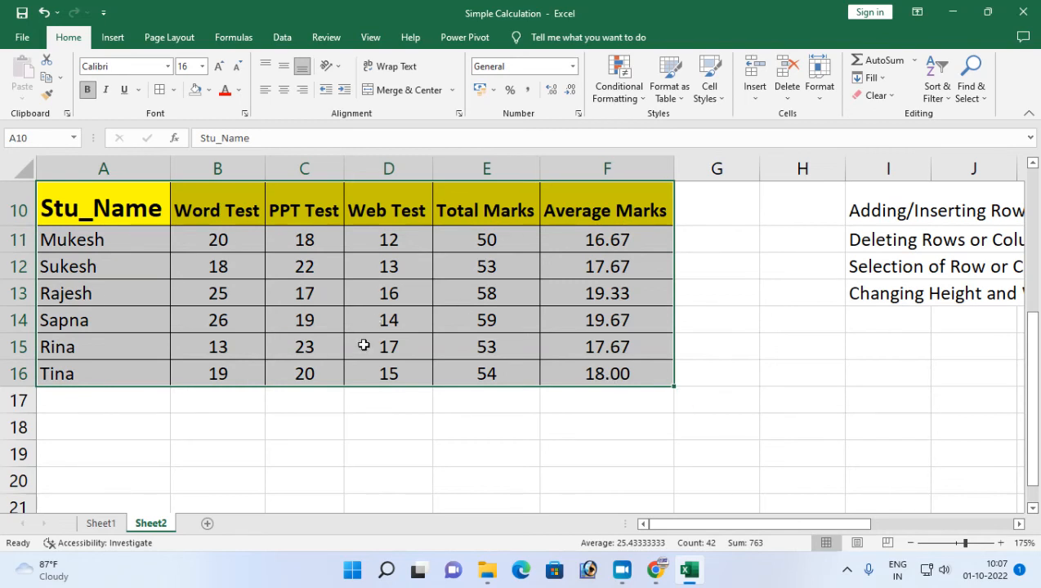
left_click(325, 271)
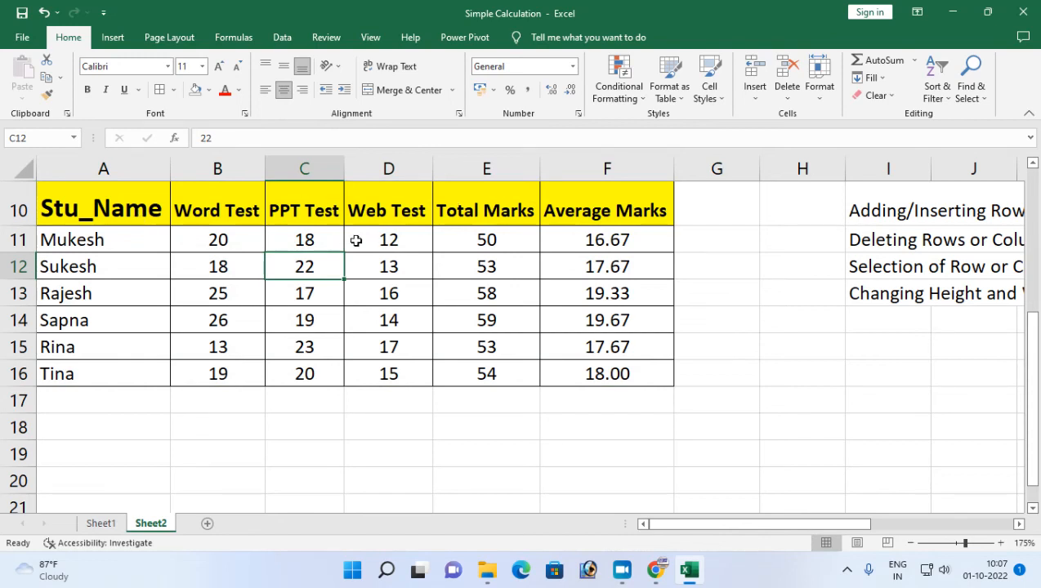
left_click(105, 193)
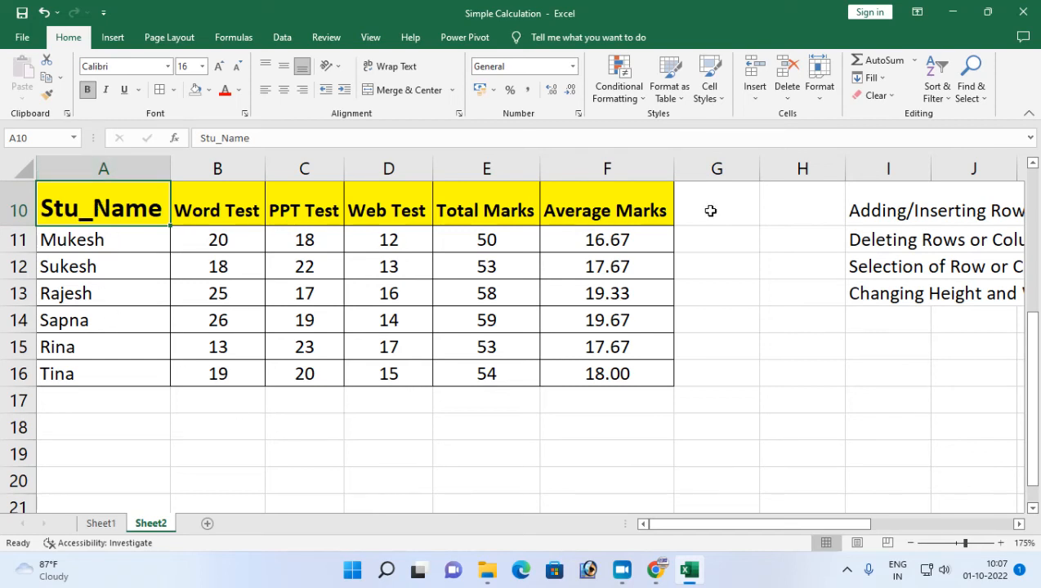
Step: Enter the shortcut note "Shift + Right Arrow key" in cell I16 and bring the full text into view
mouse_move(689, 569)
left_click(888, 384)
type("S")
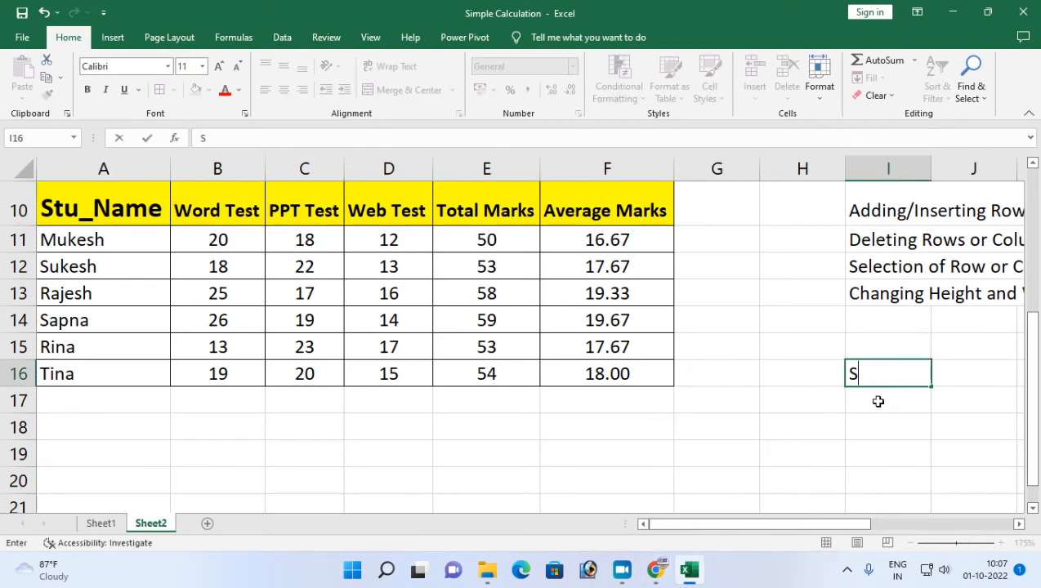
type("hift")
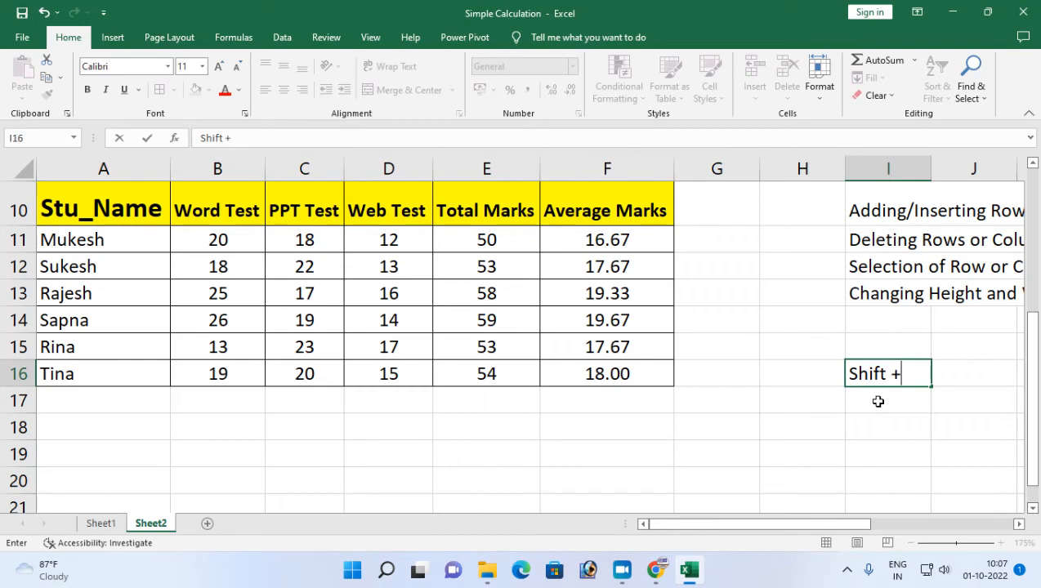
type(" + Right ")
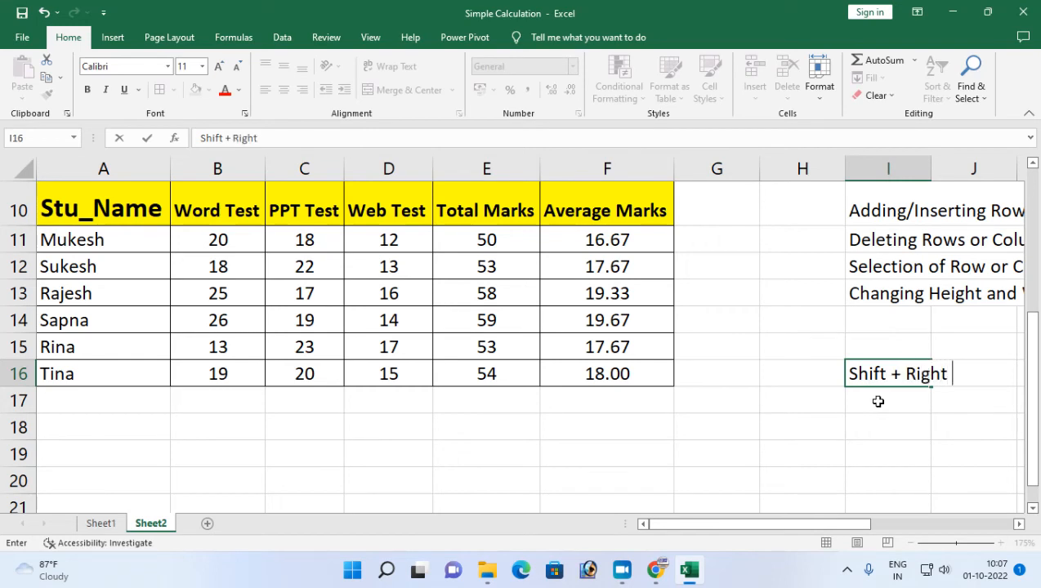
type("Arrow key")
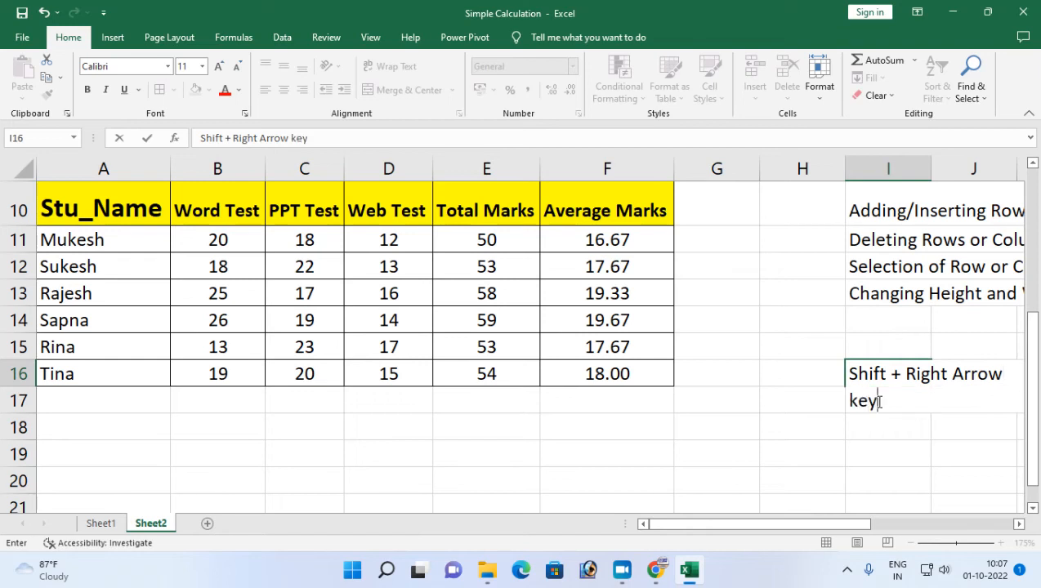
key("Return")
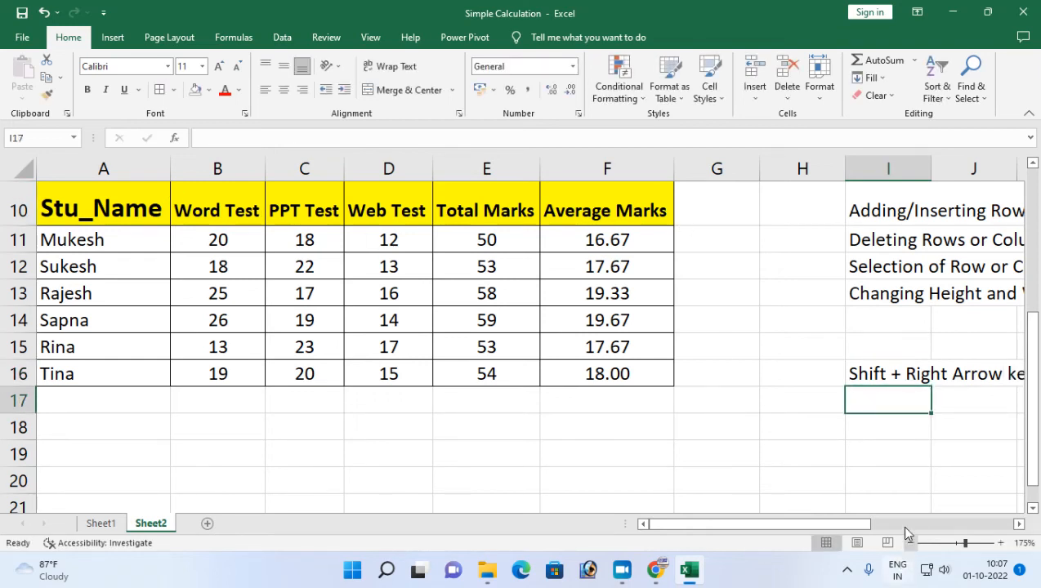
mouse_move(862, 524)
left_mouse_down()
mouse_move(905, 526)
mouse_move(860, 525)
left_mouse_up()
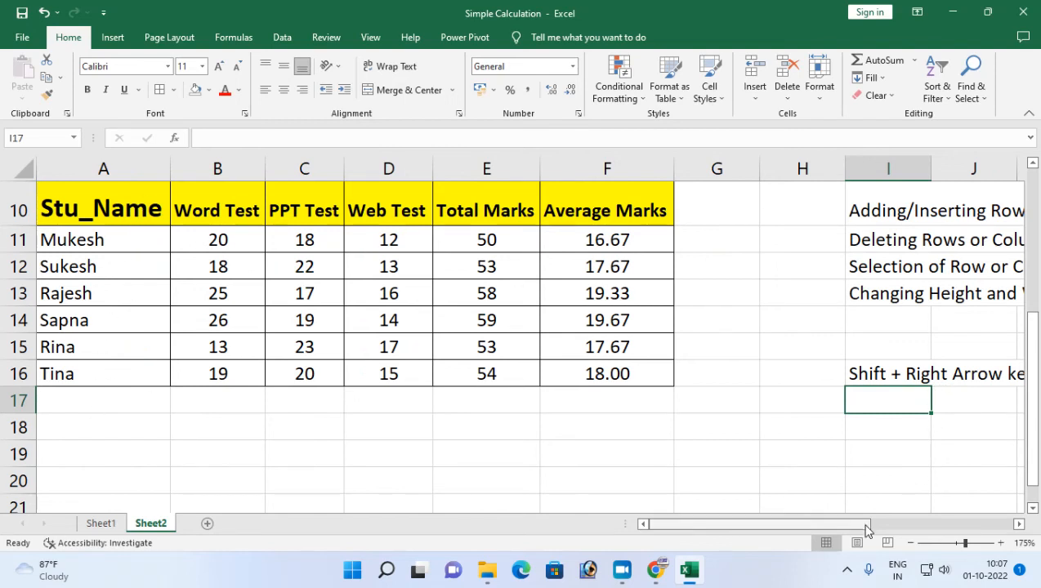
left_click_drag(866, 525, 906, 525)
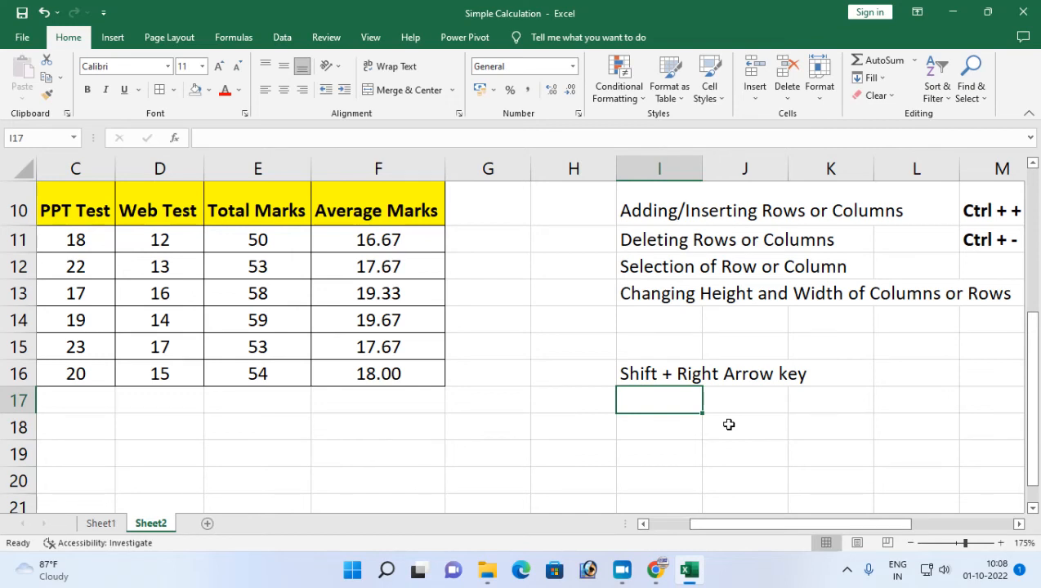
Step: Starting from cell A10, select the header cells through F10 one by one and extend the selection down to row 14
left_click_drag(716, 525, 670, 525)
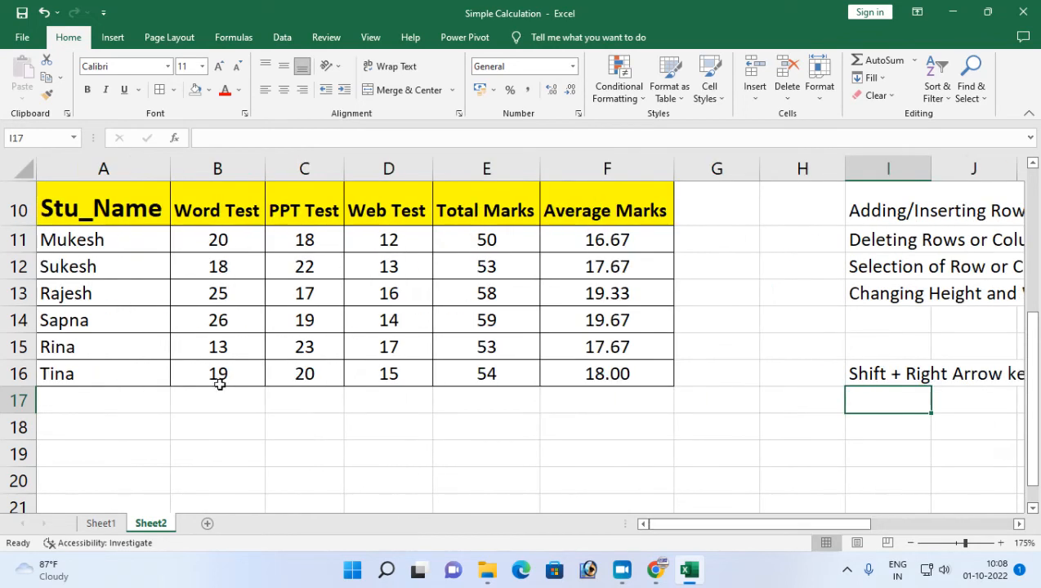
left_click(90, 214)
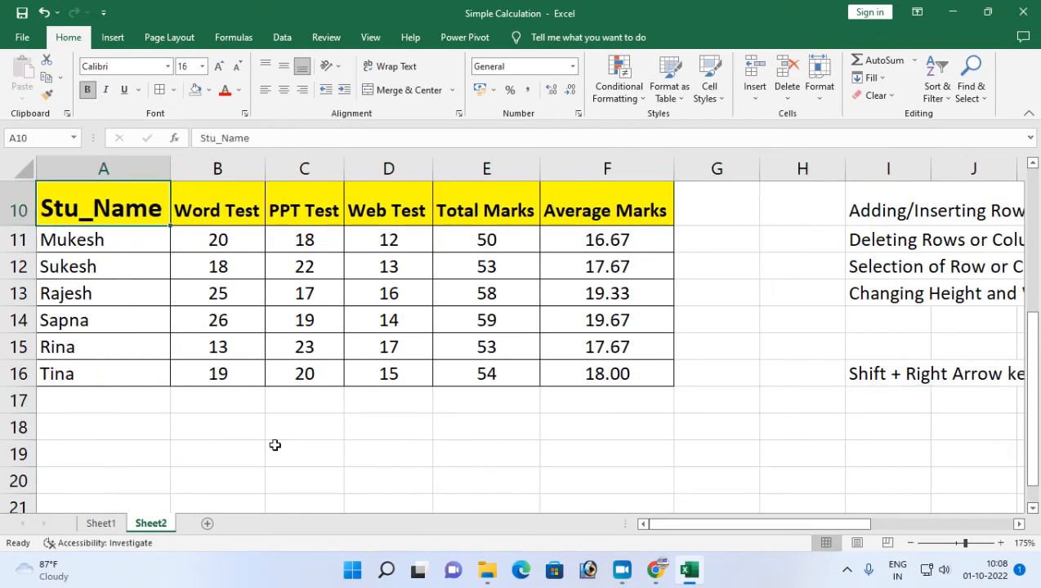
key("shift+Right")
key("shift+Right")
key("shift+Right")
key("shift+Right")
key("shift+Right")
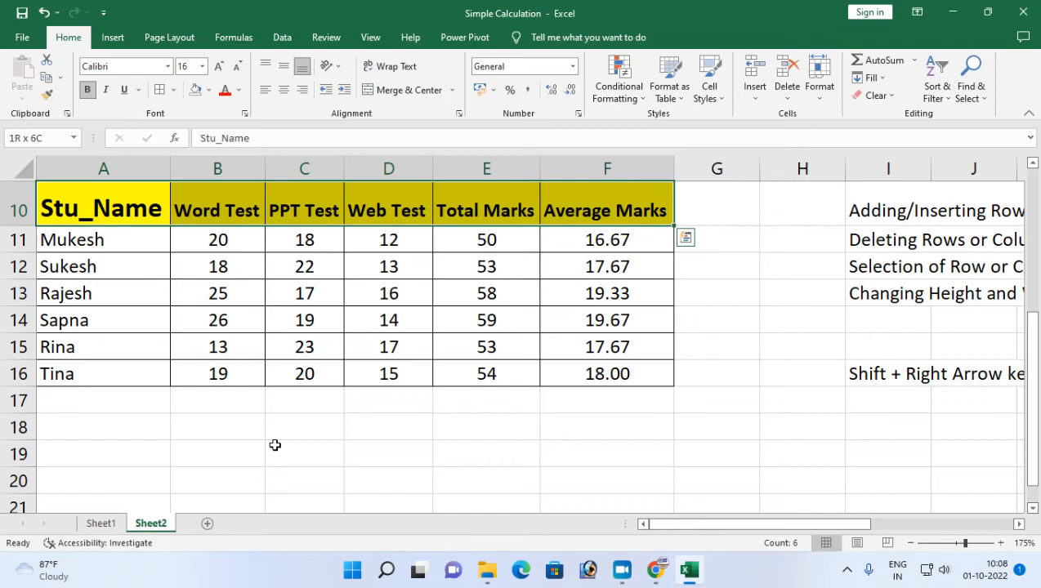
key("shift+Down")
key("shift+Down")
key("shift+Down")
key("shift+Down")
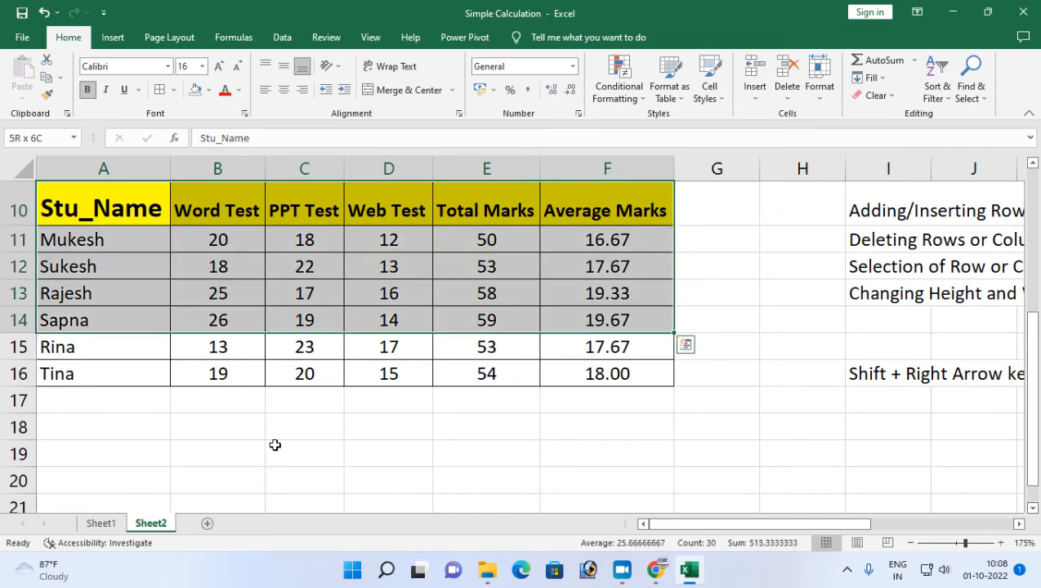
Step: Starting from cell F16, extend the selection back across the row to A16 and up to row 10, covering the whole table
left_click(89, 380)
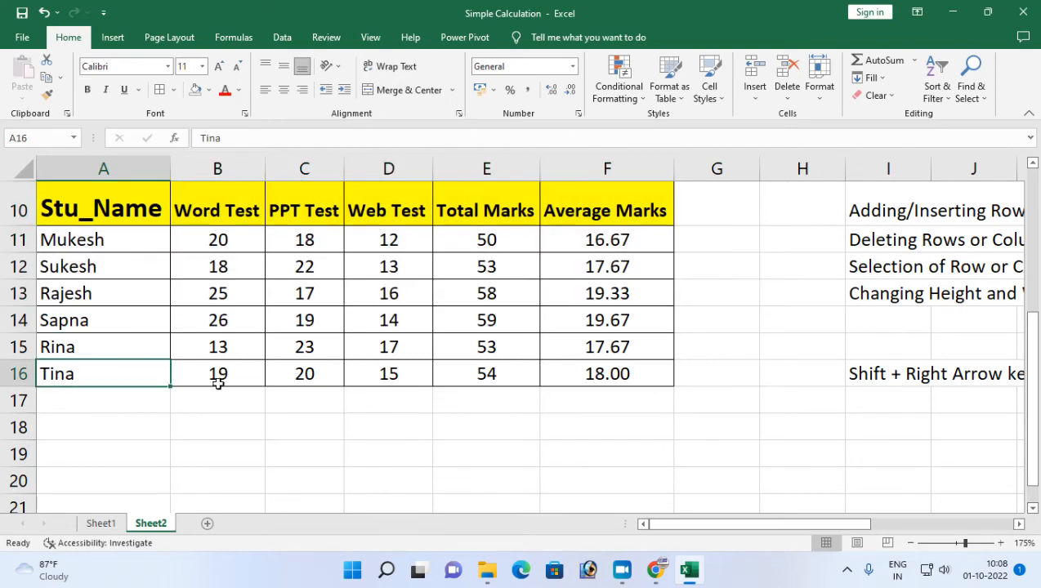
left_click(609, 376)
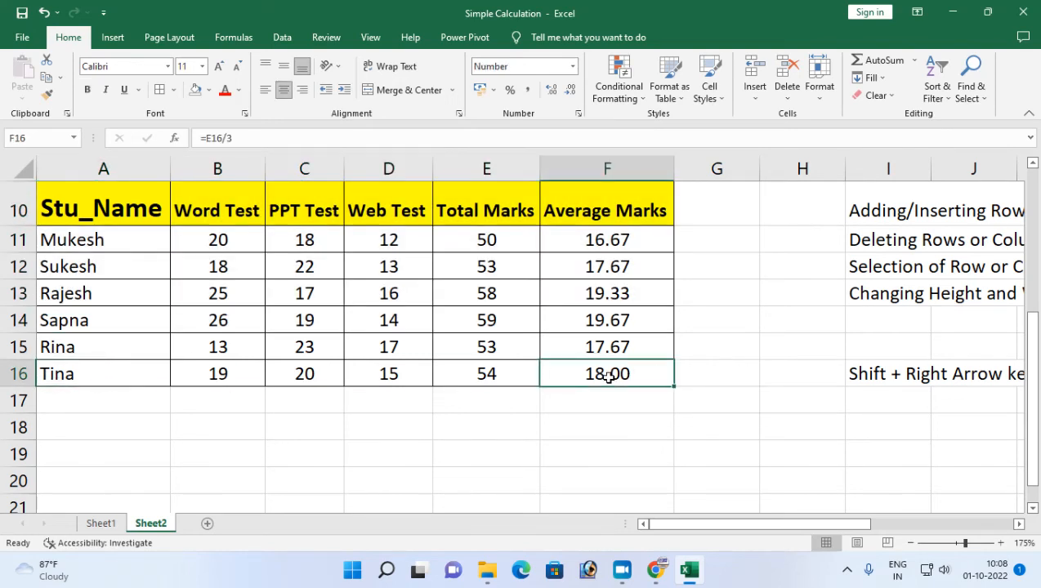
key("shift+Left")
key("shift+Left")
key("shift+Left")
key("shift+Left")
key("shift+Left")
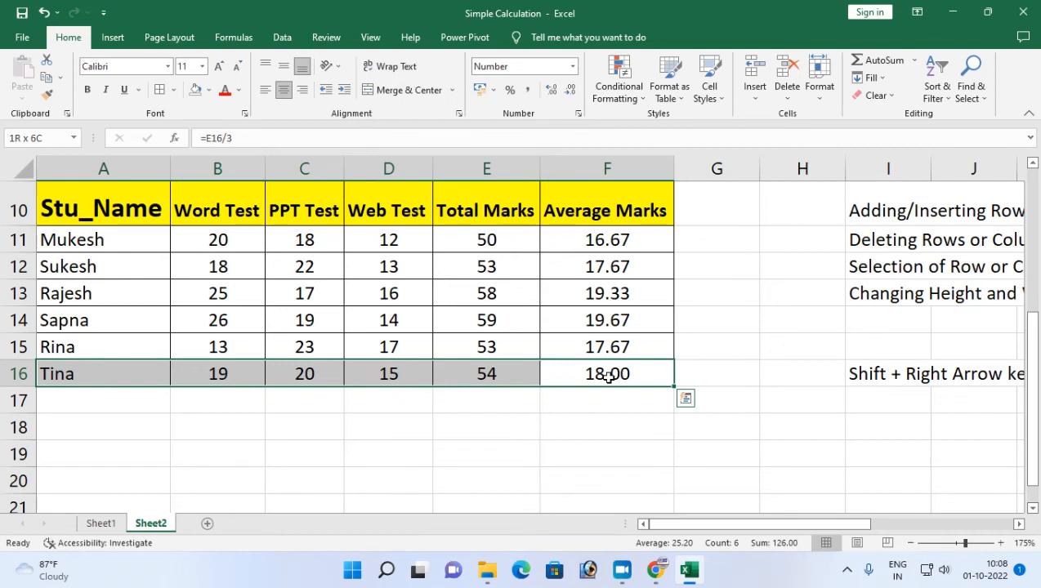
key("shift+Up")
key("shift+Up")
key("shift+Up")
key("shift+Up")
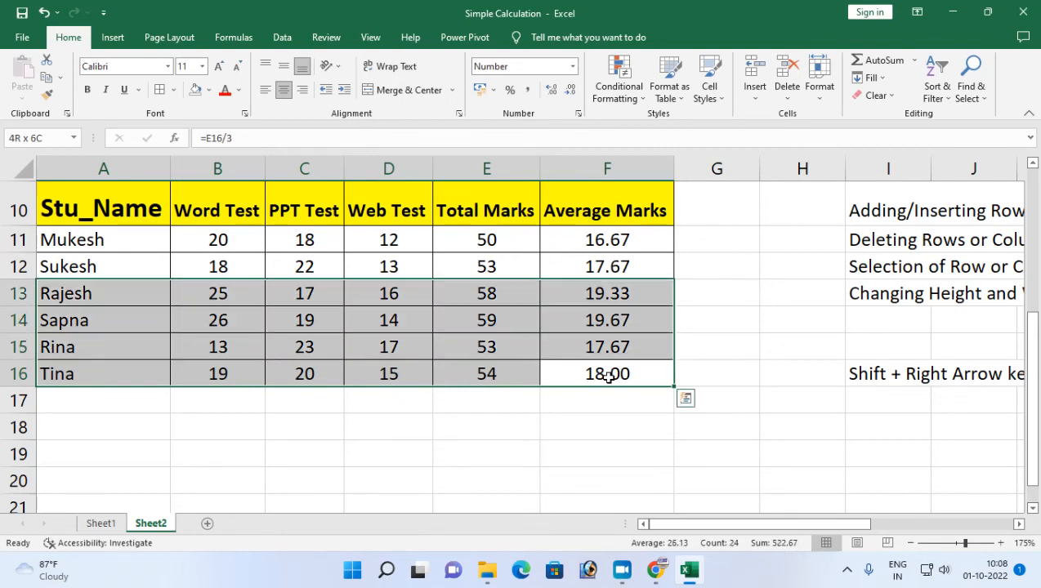
key("shift+Up")
key("shift+Up")
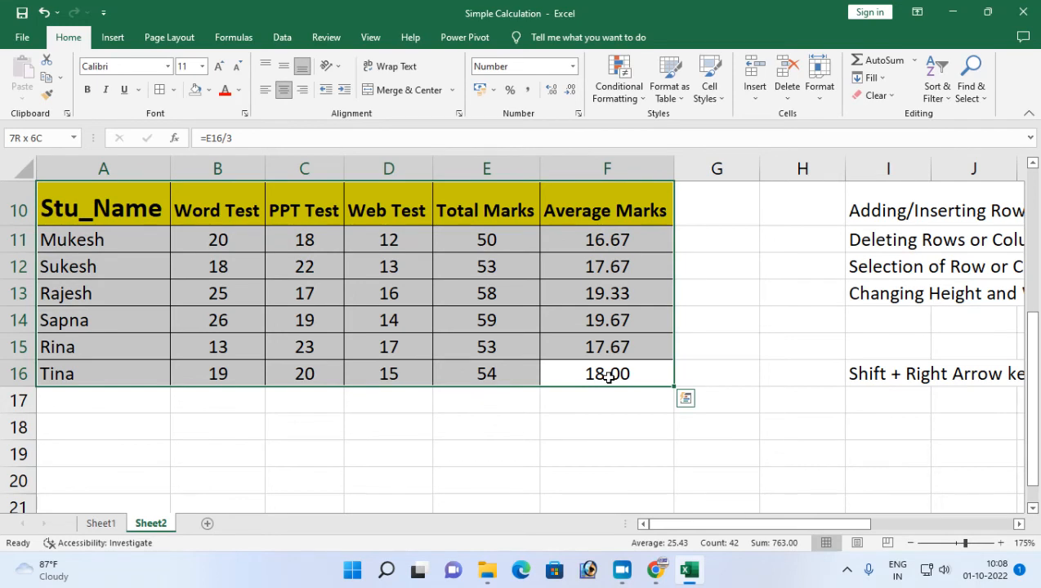
Step: Select the marks table A10:F16 as a swept range, and again with Select All from cell A10, clearing the selection after each
left_click(377, 390)
left_click_drag(107, 211, 608, 377)
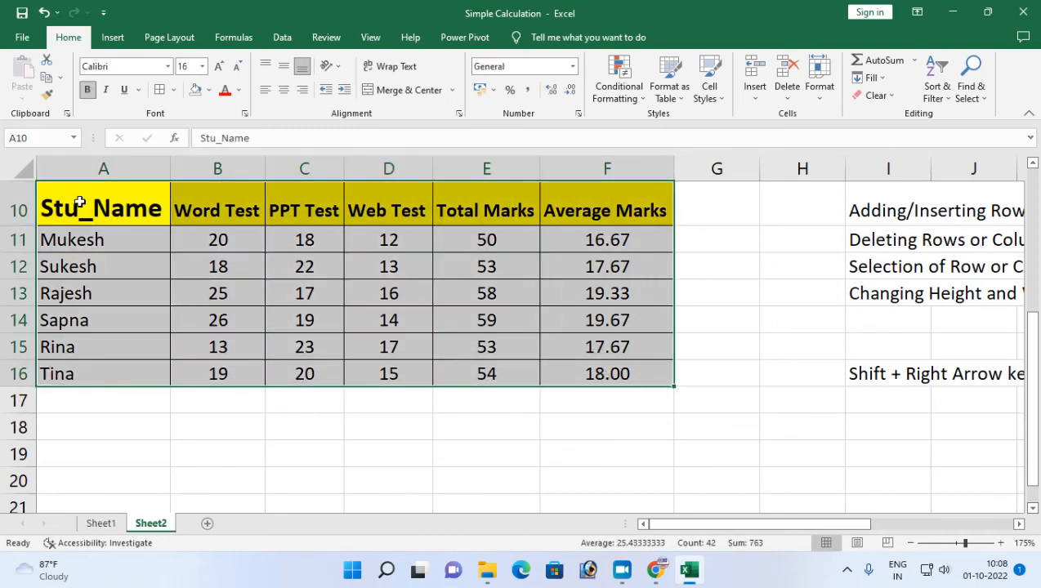
left_click(79, 202)
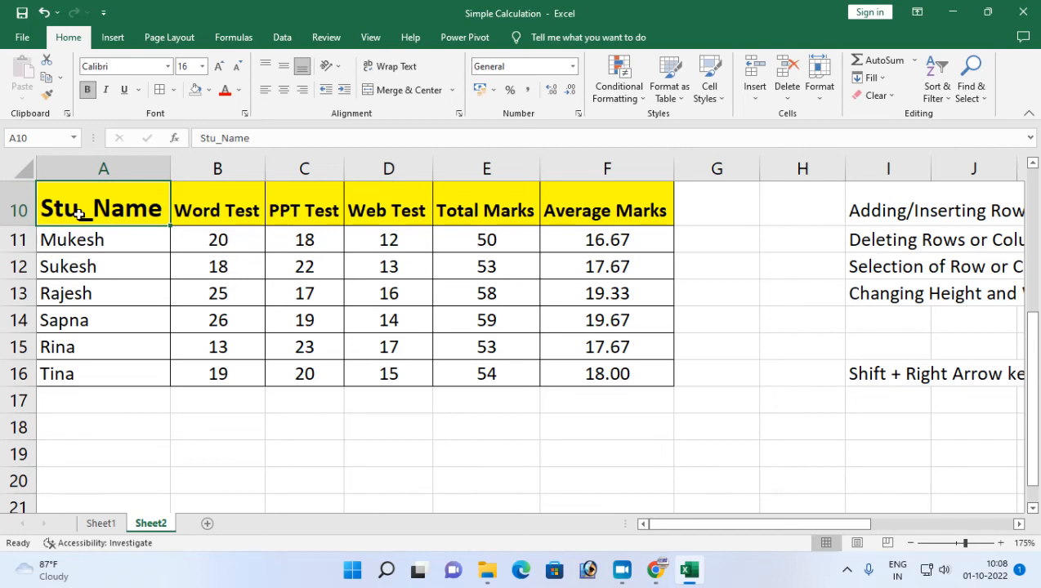
key("ctrl+a")
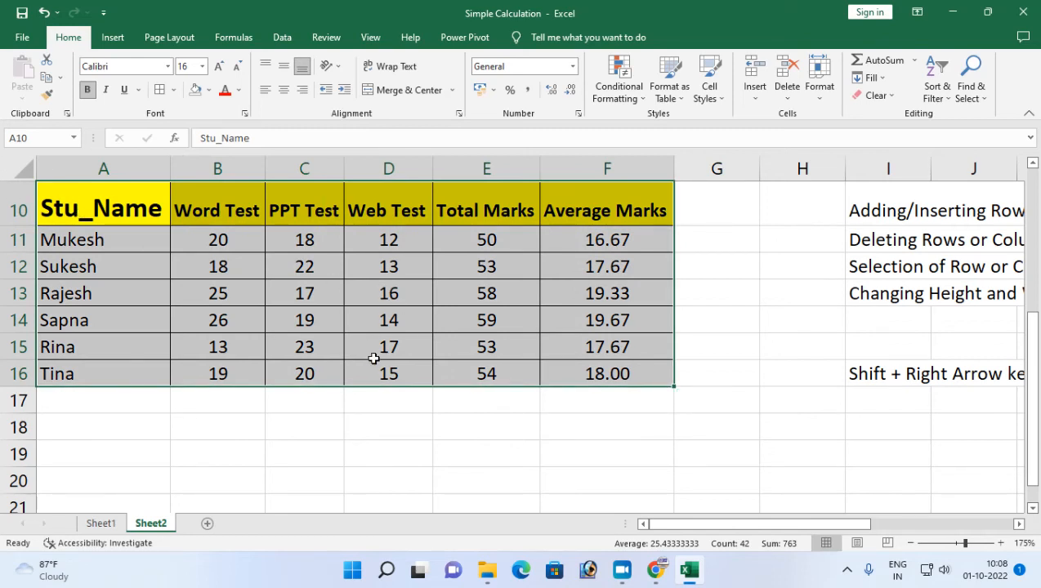
left_click(123, 212)
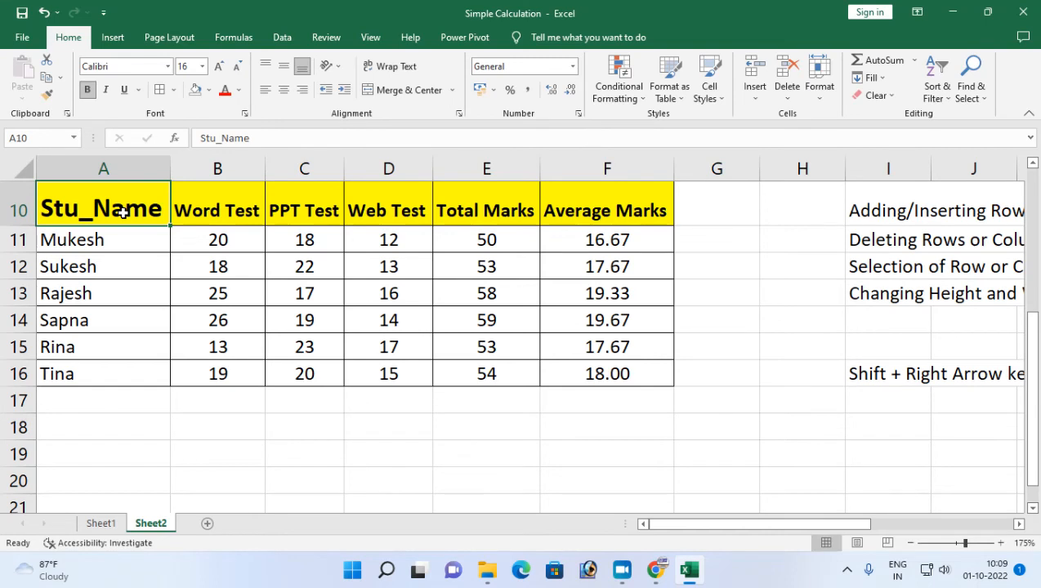
left_click(149, 256)
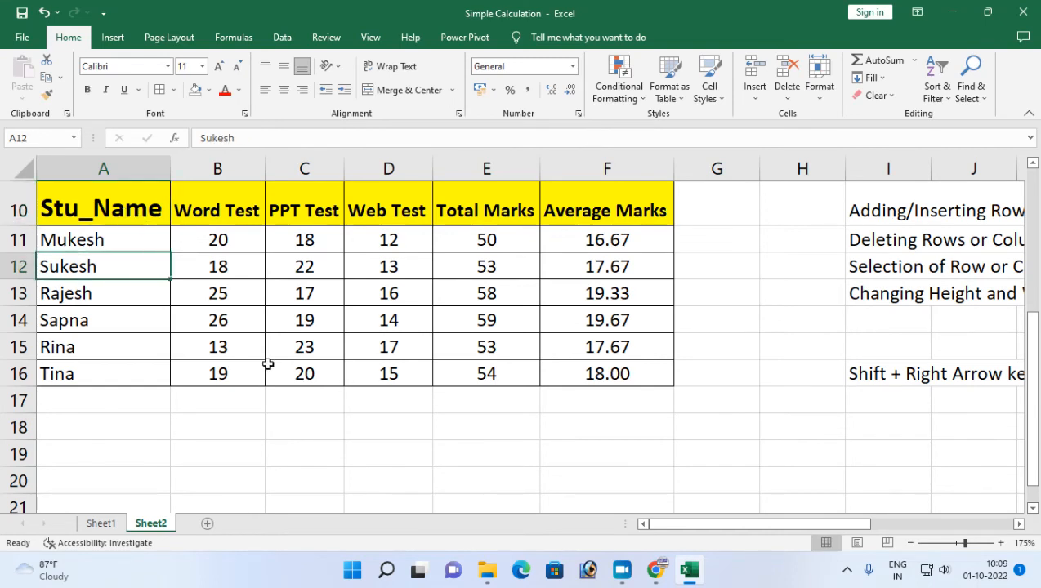
Step: Extend the selection from A10 across the header cells to F10 one cell at a time and shrink it back to A10
left_click(122, 219)
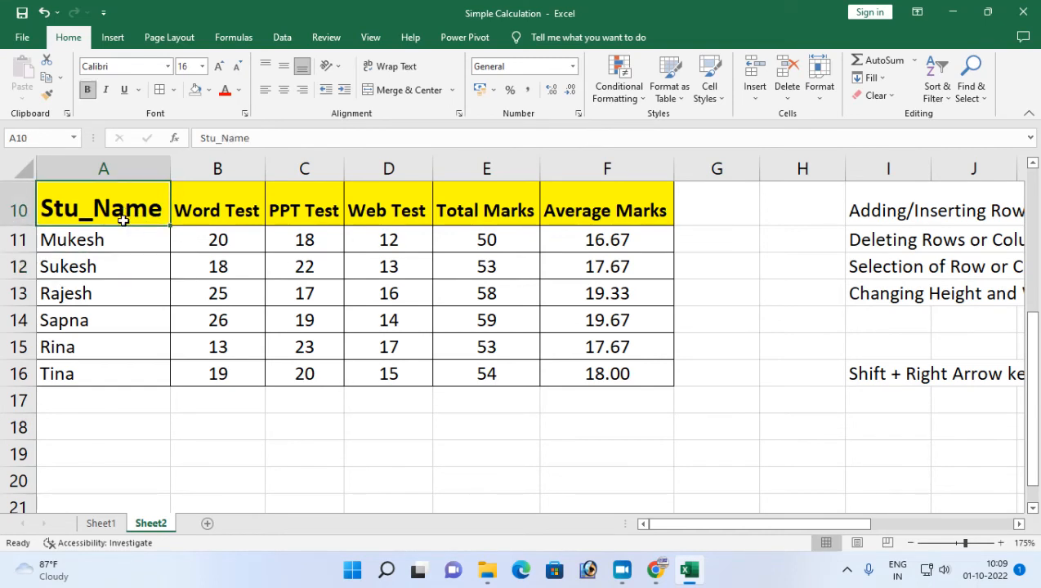
key("shift+Right")
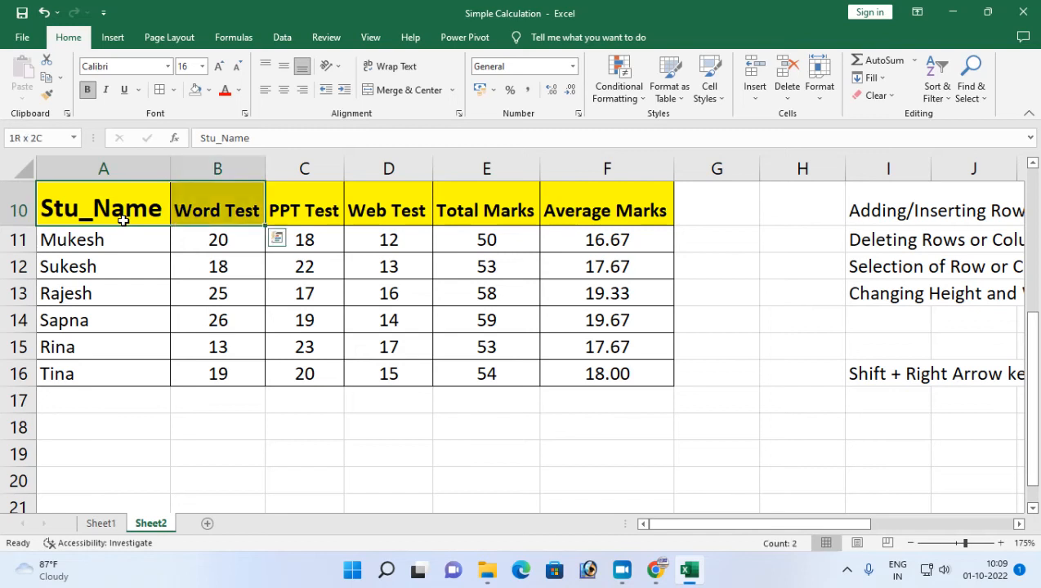
key("shift+Right")
key("shift+Right")
key("shift+Right")
key("shift+Right")
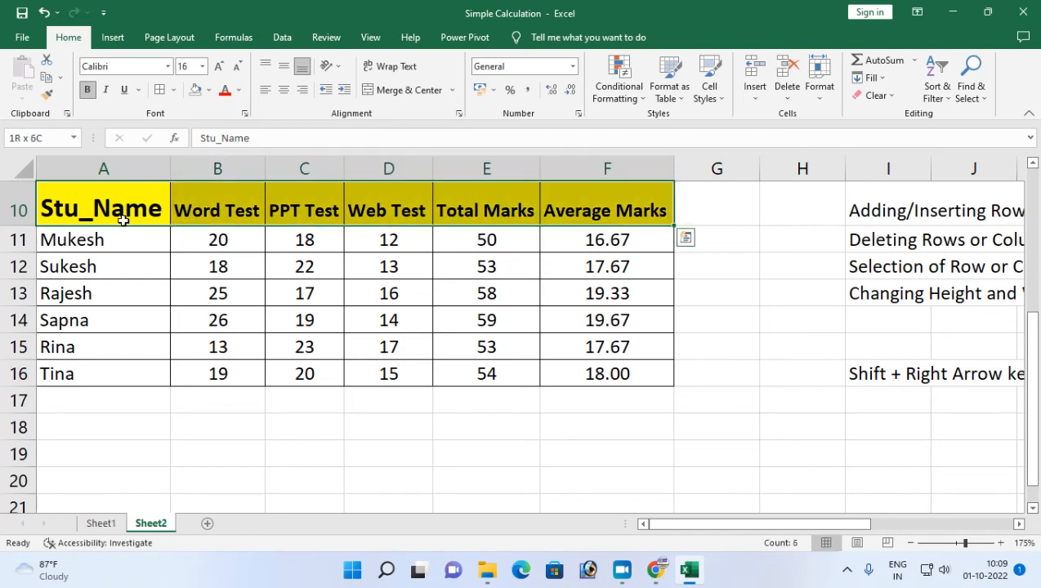
key("shift+Left")
key("shift+Left")
key("shift+Left")
key("shift+Left")
key("shift+Left")
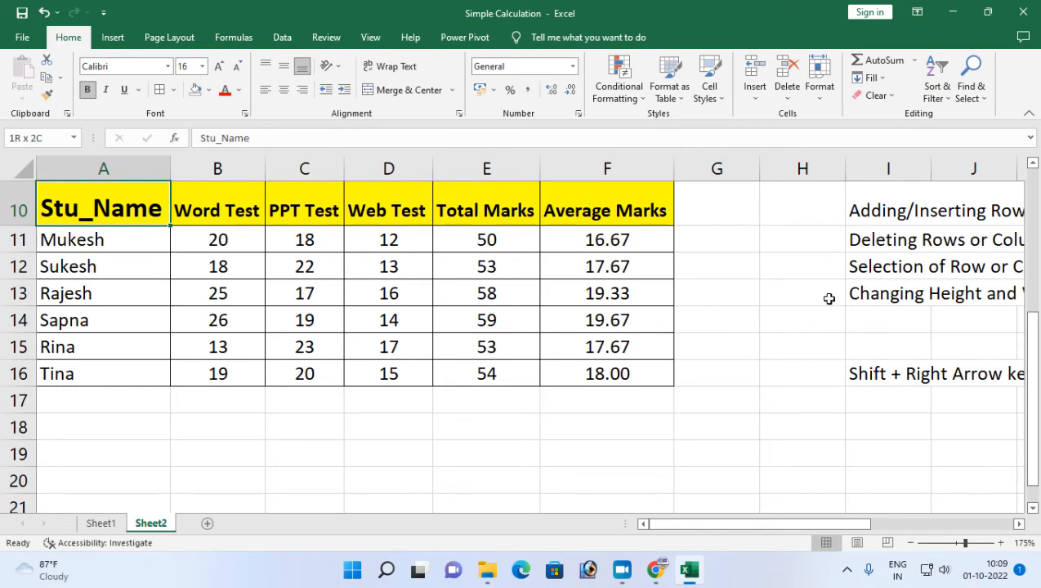
Step: Enter the note "Ctrl + Shift + Right Arrow" in cell B19 below the marks table
left_click(228, 454)
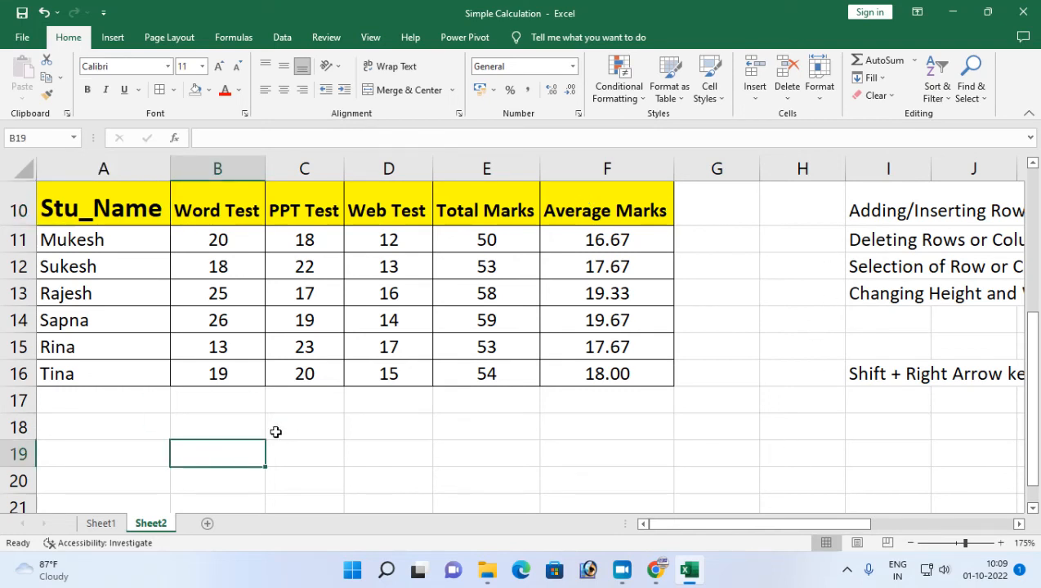
type("Ctrl ")
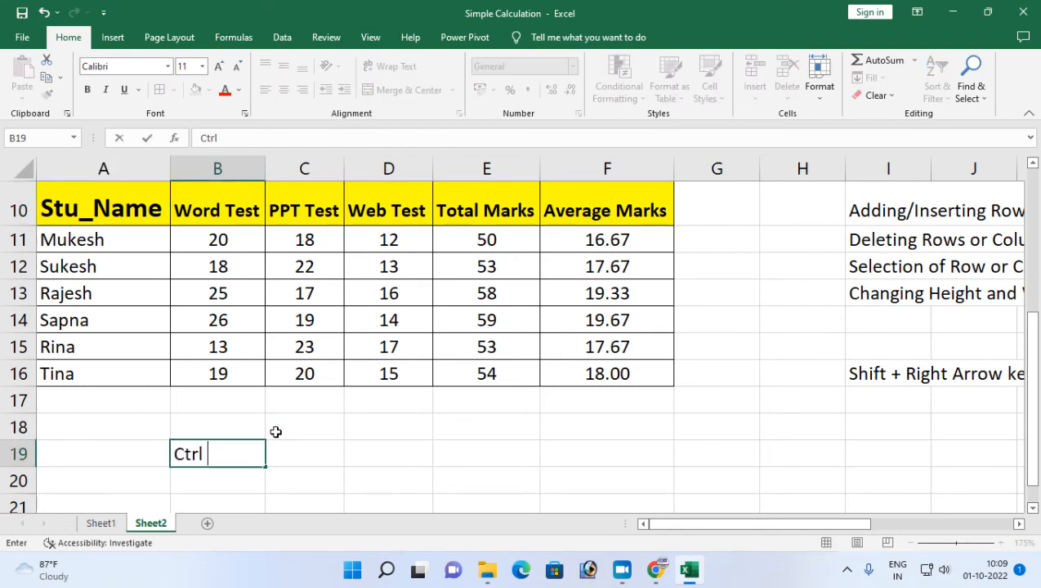
type("+ Shift")
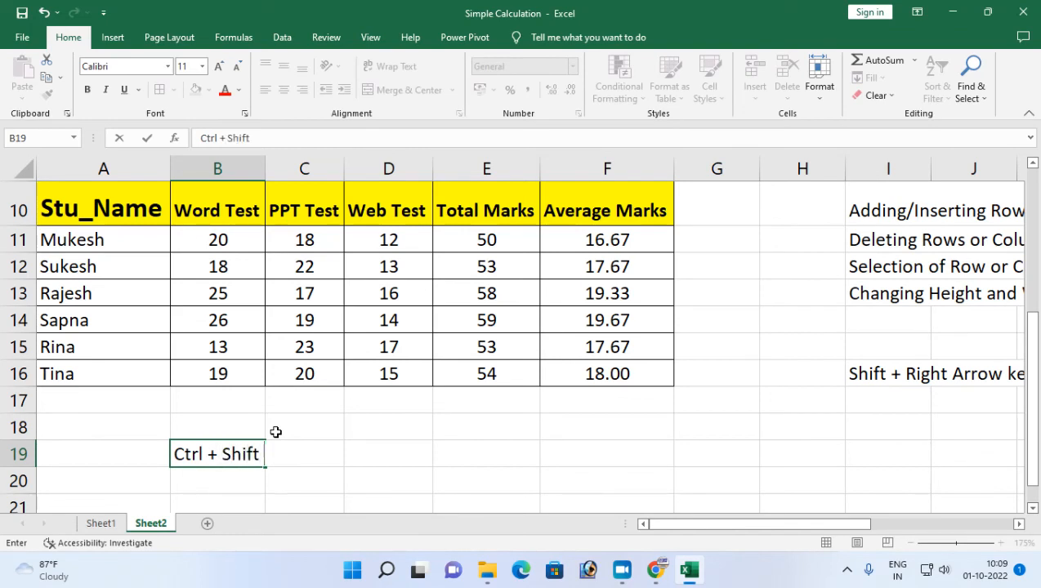
type(" + Right ")
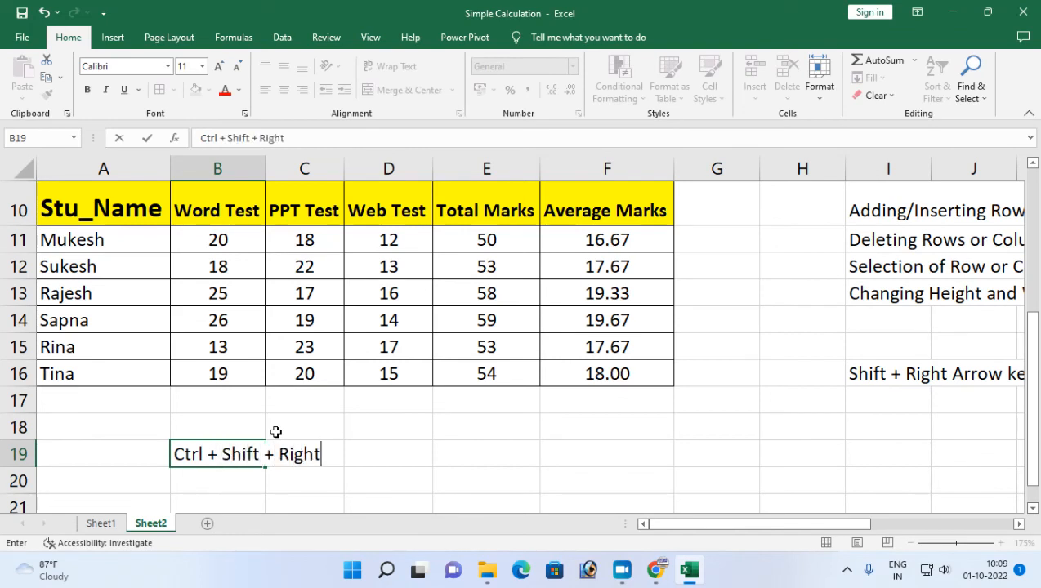
type("Arrow")
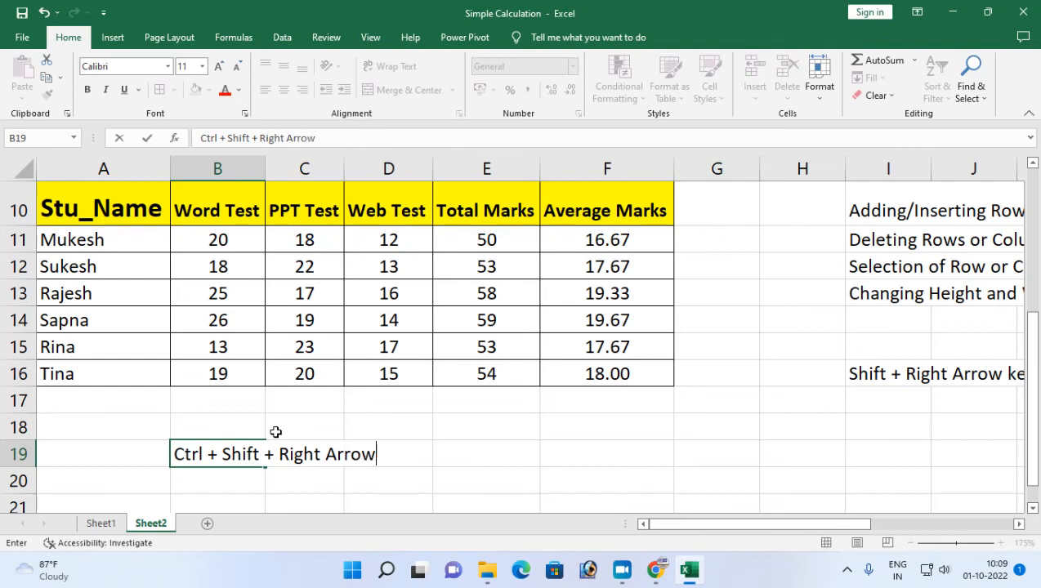
key("Return")
Step: Extend the selection from A10 to the header row's end at F10 at once, and sweep over A10:A16 and A10:F10 alternately, finishing on A10
left_click(72, 210)
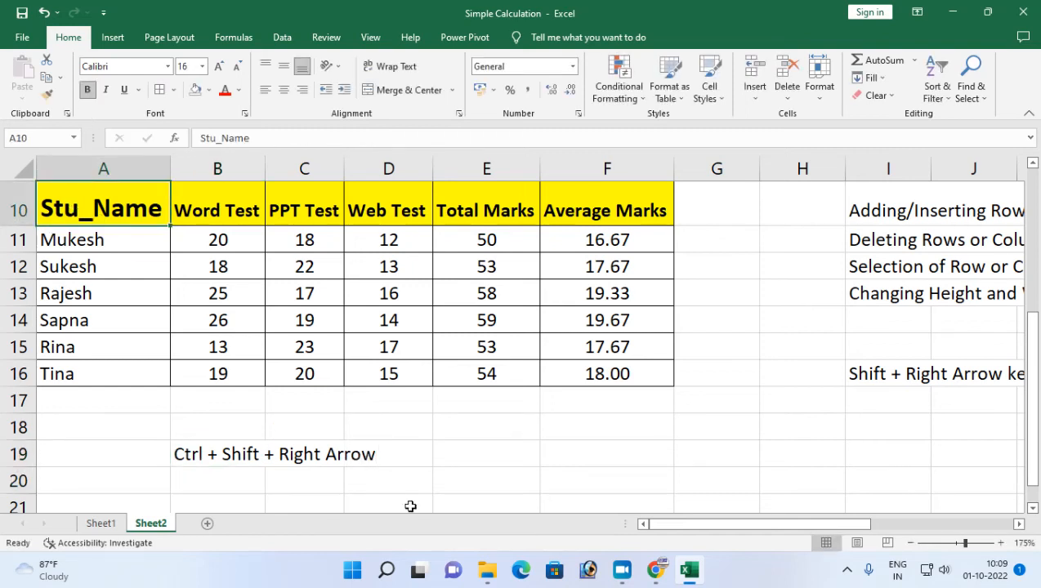
key("ctrl+shift+Right")
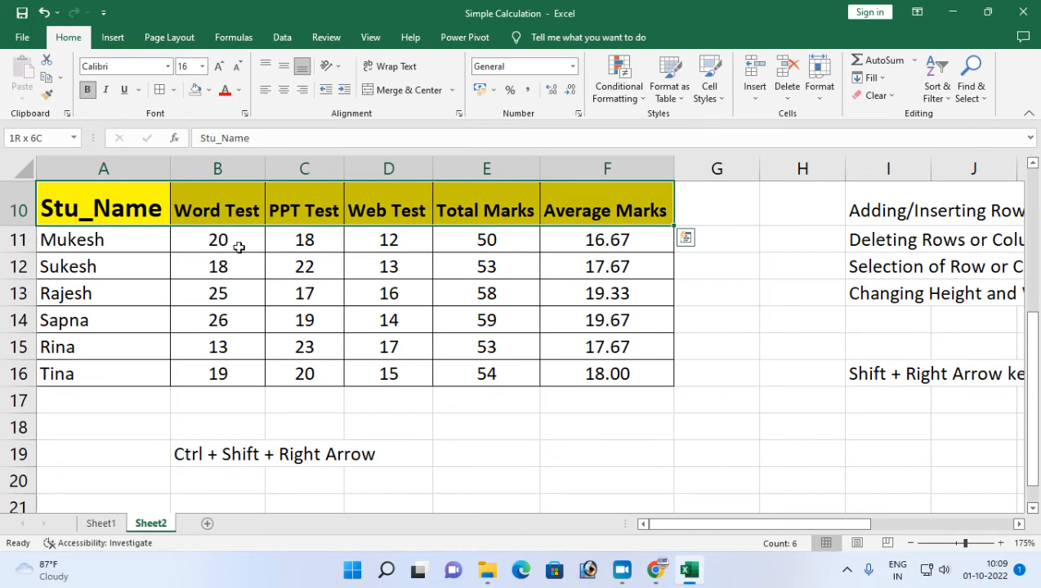
left_click_drag(126, 196, 100, 380)
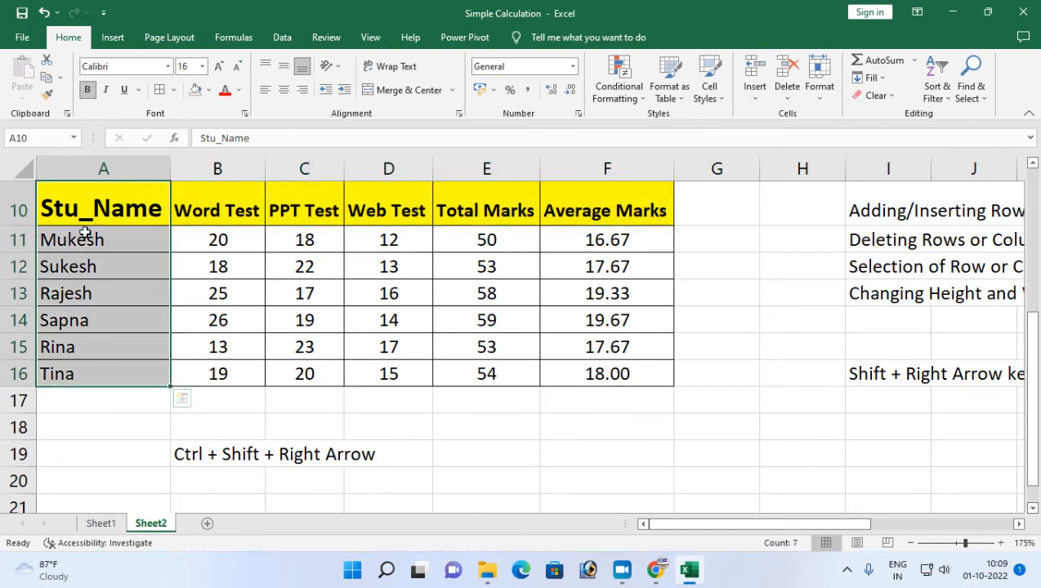
left_click_drag(49, 204, 612, 210)
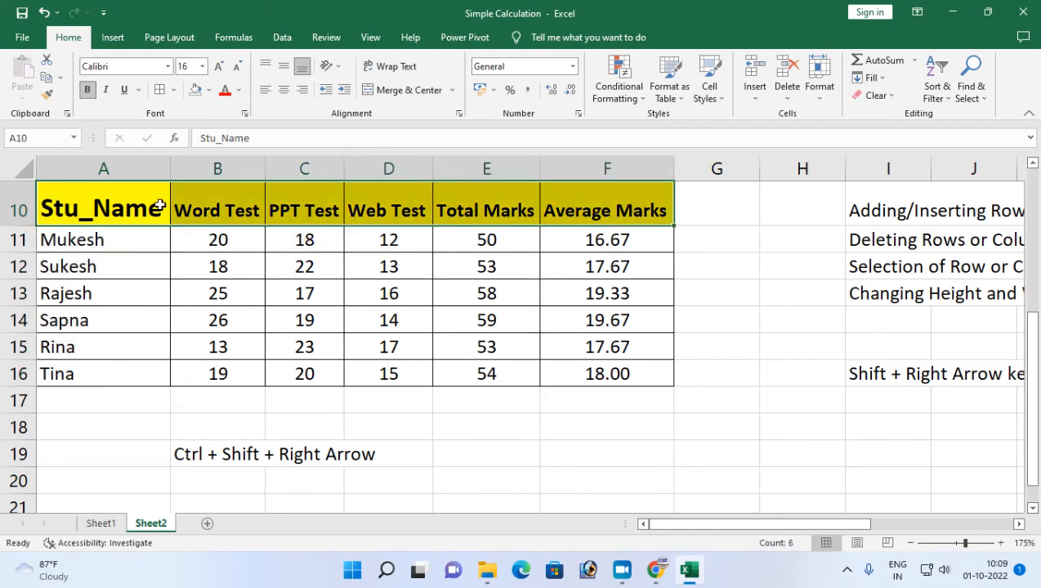
left_click_drag(82, 205, 77, 371)
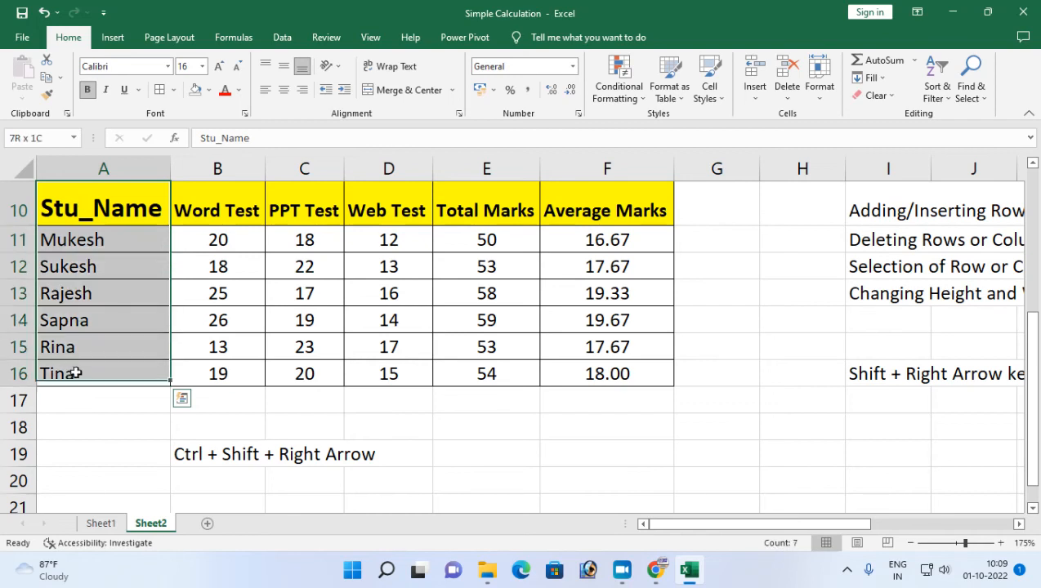
left_click(99, 210)
Step: Enter the autocompleted note "Ctrl + Shift + Right Arrow" in cell B20 and reselect that cell
left_click(195, 478)
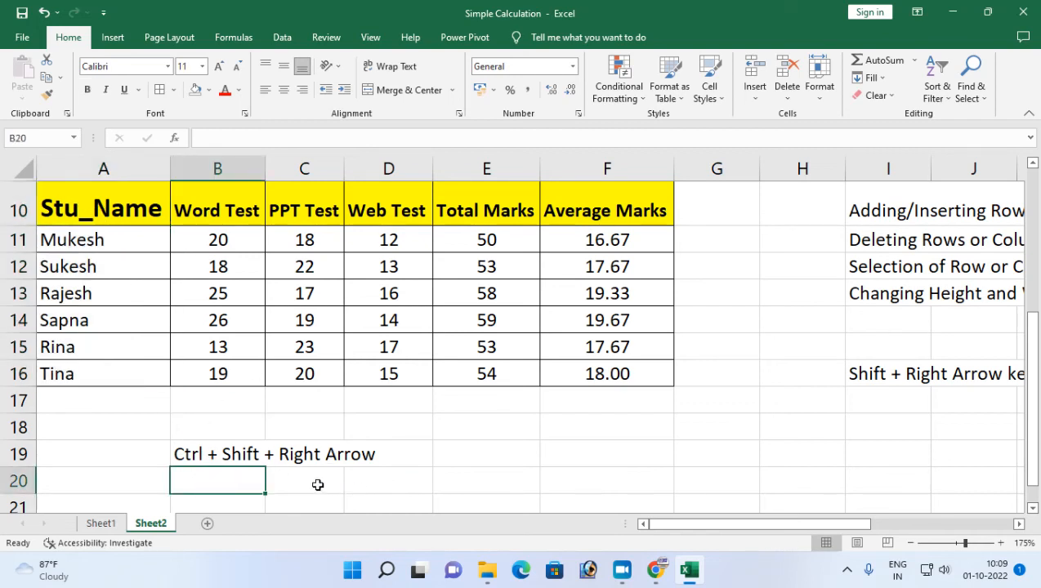
type("C")
key("Return")
key("Up")
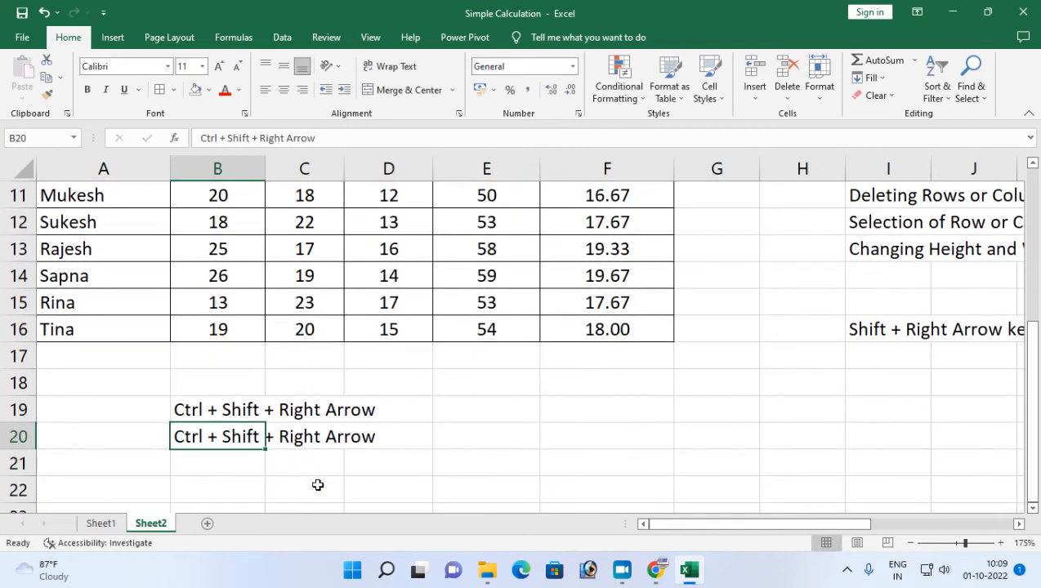
Step: Edit the note in B20, replacing "Right" with "Dwon" so that it reads "Ctrl + Shift + Dwon Arrow"
key("F2")
key("Left")
key("Left")
key("Left")
key("Left")
key("Left")
key("Left")
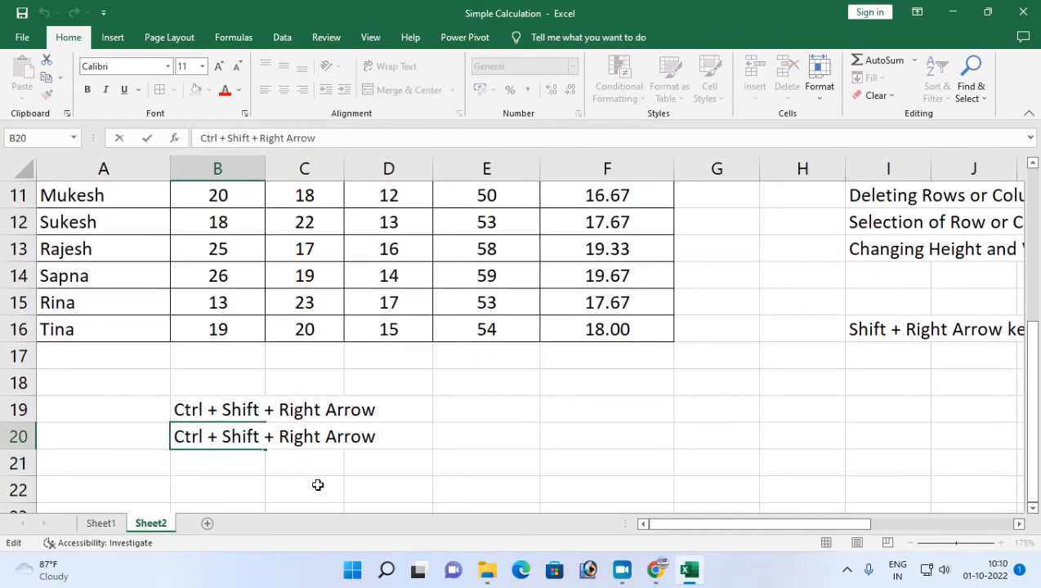
key("BackSpace")
key("BackSpace")
key("BackSpace")
key("BackSpace")
key("BackSpace")
type("Dwon")
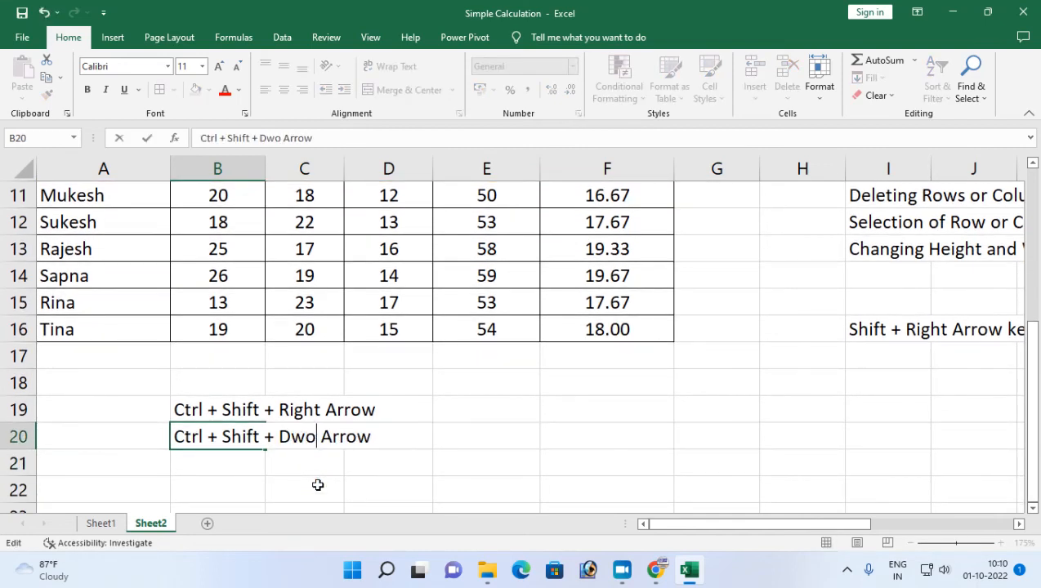
key("Return")
Step: Starting from the Stu_Name header in A10, extend the selection at once to the last student in A16
scroll(104, 341, "up", 3)
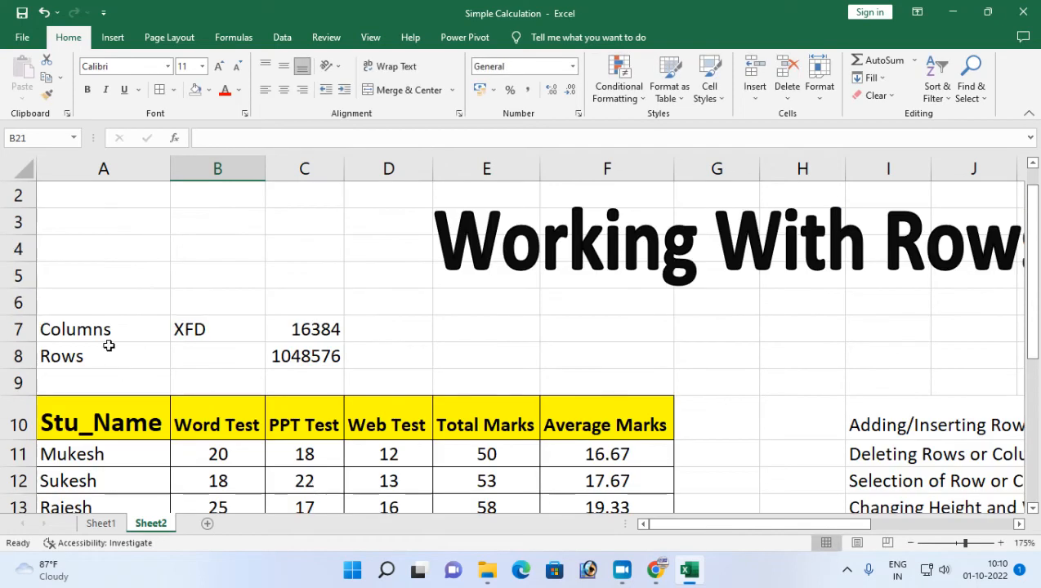
scroll(179, 332, "down", 1)
scroll(180, 332, "down", 2)
scroll(180, 327, "up", 1)
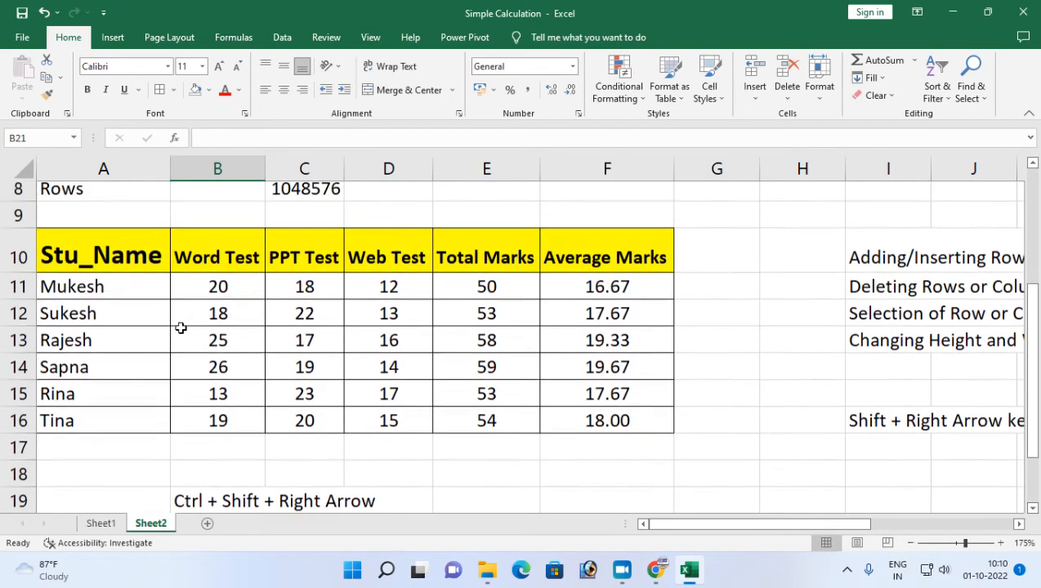
scroll(187, 319, "down", 1)
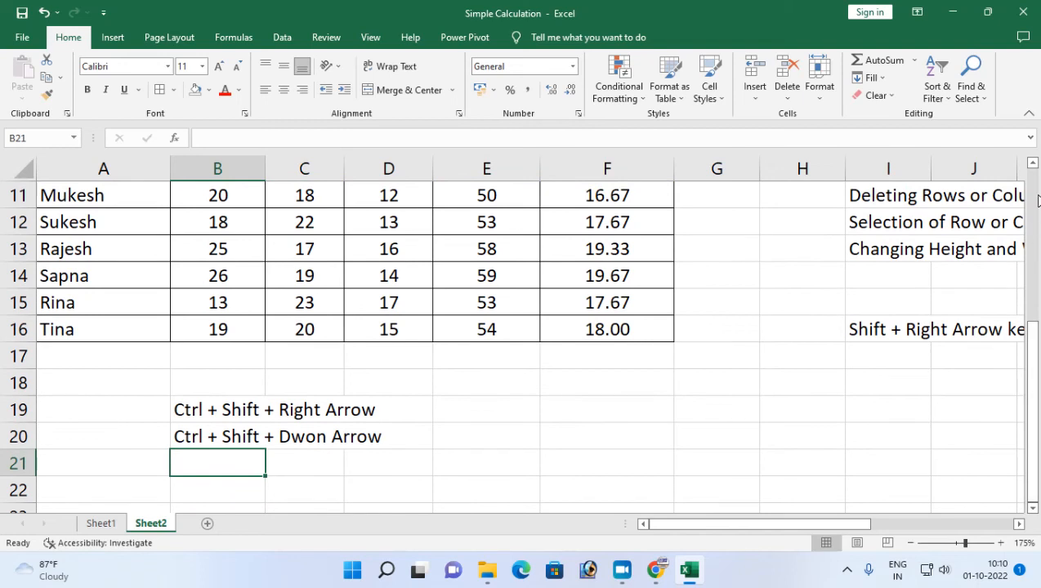
left_click(1033, 166)
left_click(112, 201)
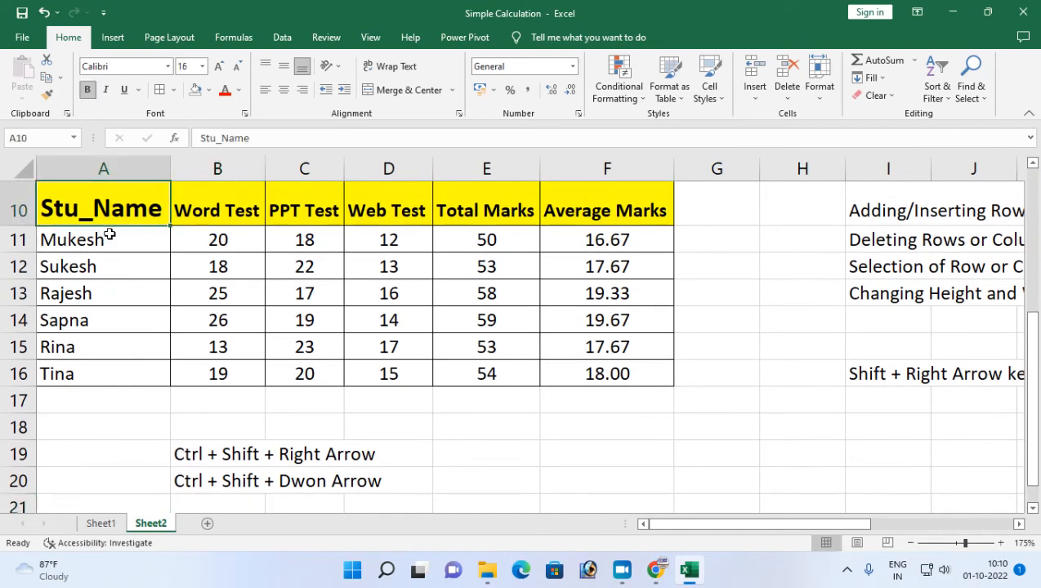
key("ctrl+shift+Down")
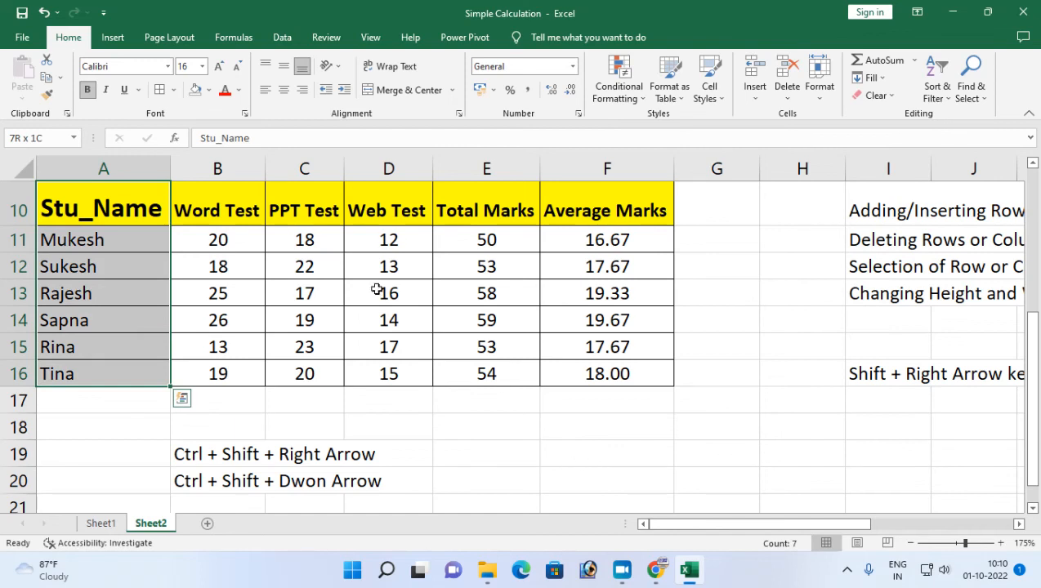
Step: Select the header cells A10:F10 at once from A10, sweep over the student names A10:A16, and return to A10
left_click(79, 196)
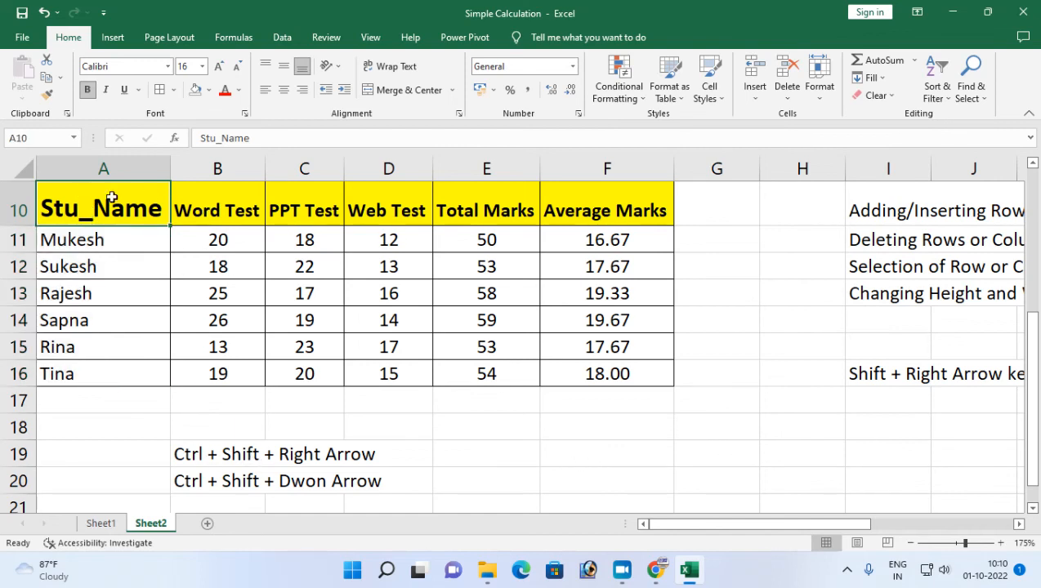
key("ctrl+shift+Right")
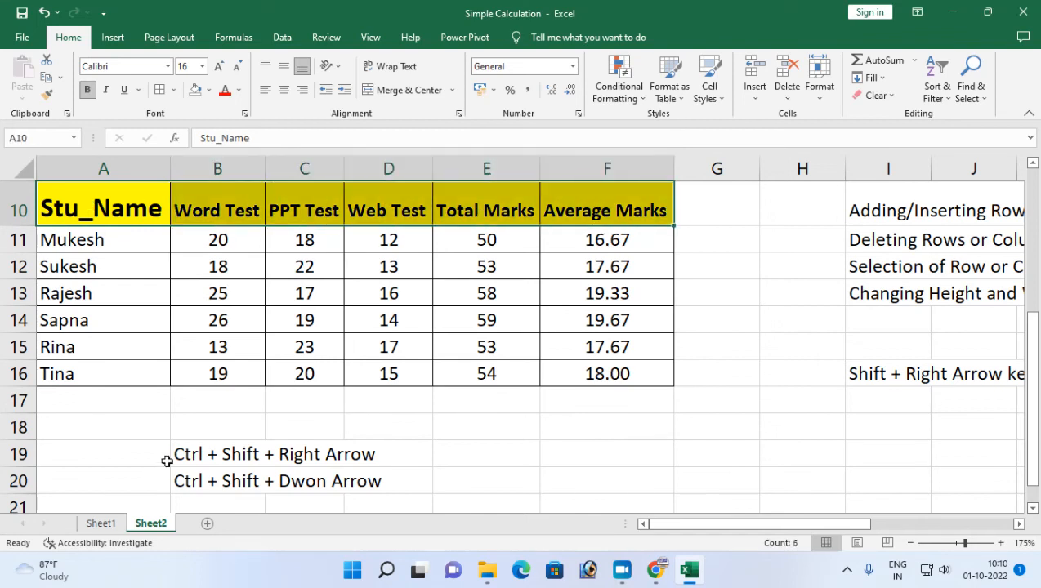
left_click_drag(81, 209, 72, 373)
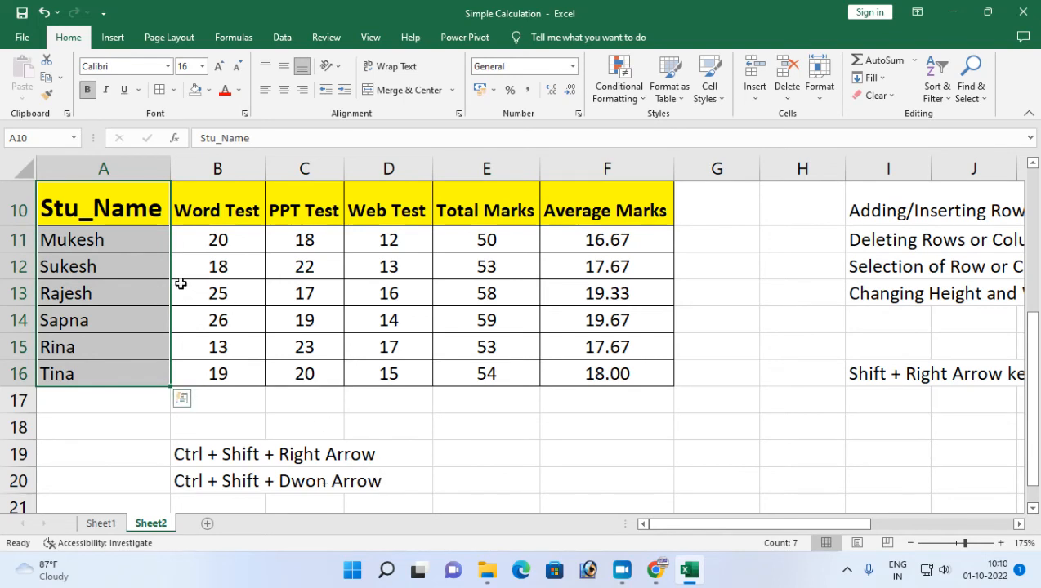
left_click(118, 212)
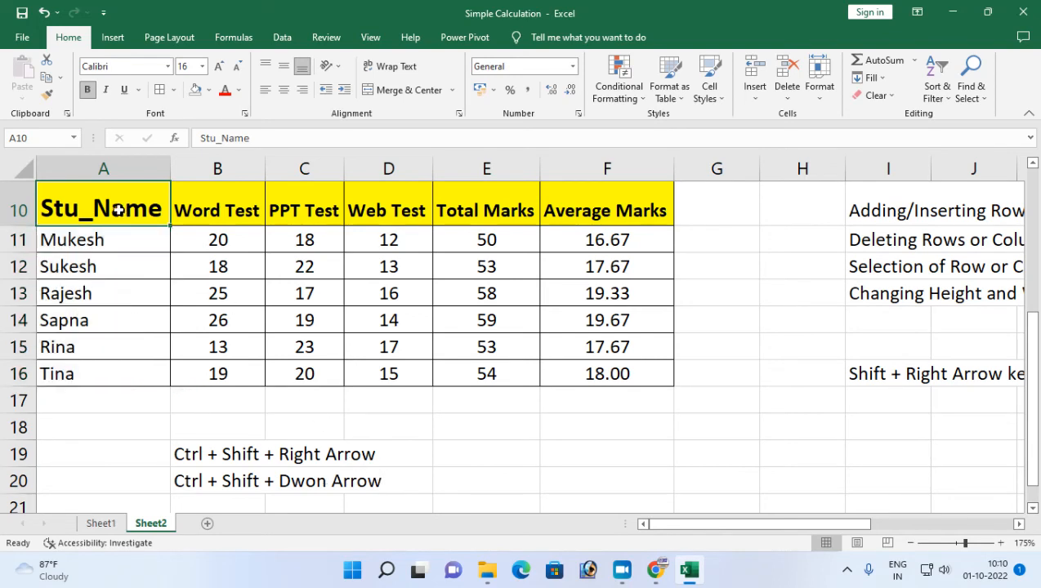
Step: Select the marks table A10:F16 as a swept range, and again from A10 by extending to F10 and down to row 16, returning to A10
left_click_drag(102, 206, 620, 372)
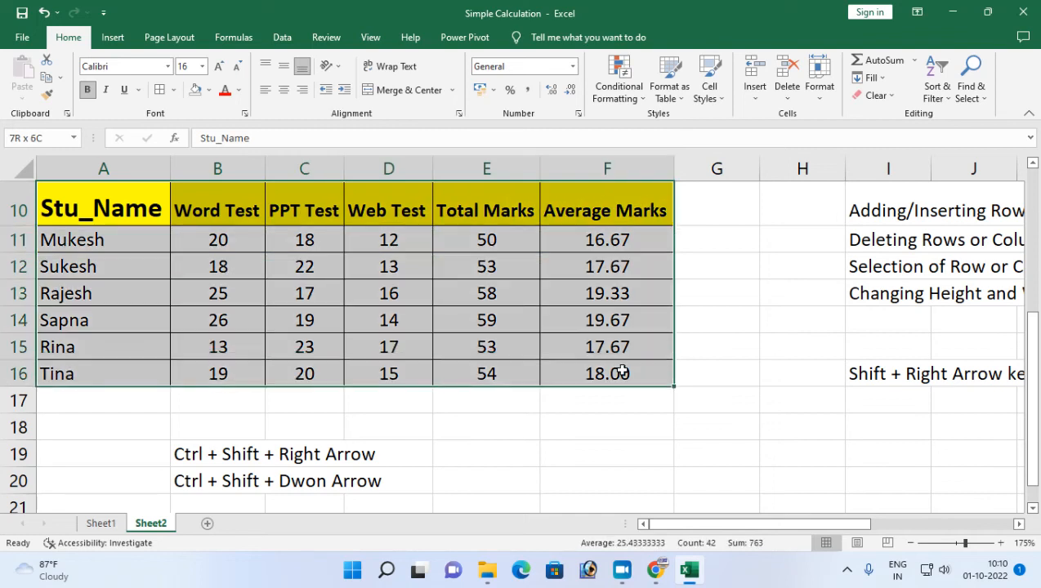
left_click(122, 214)
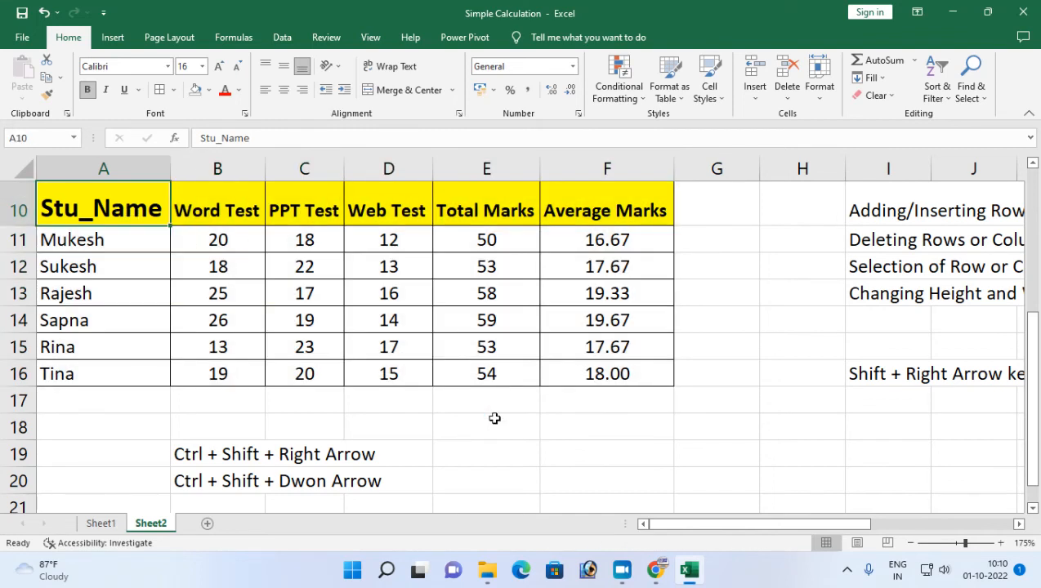
key("ctrl+shift+Right")
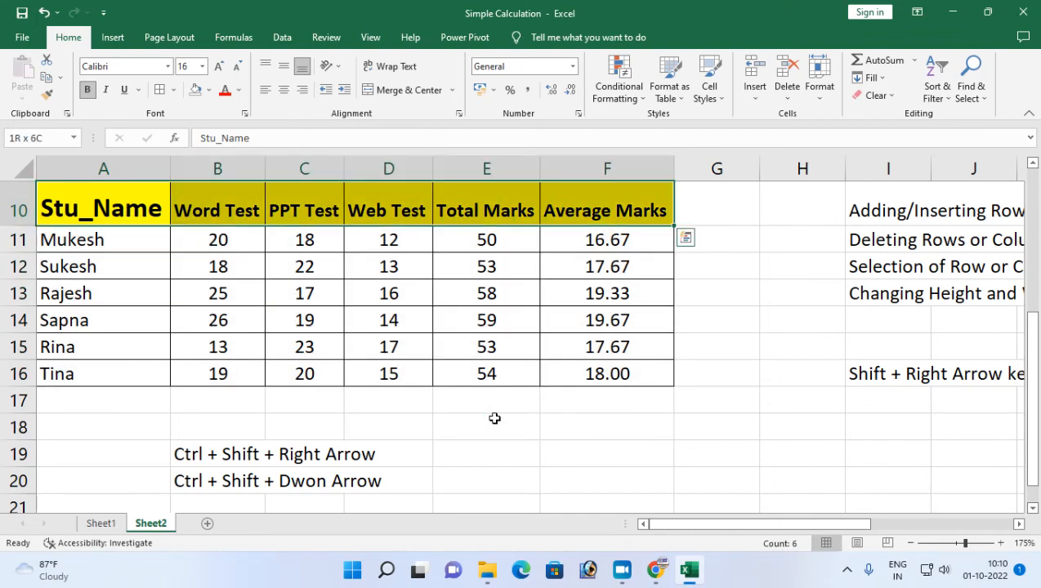
key("ctrl+shift+Down")
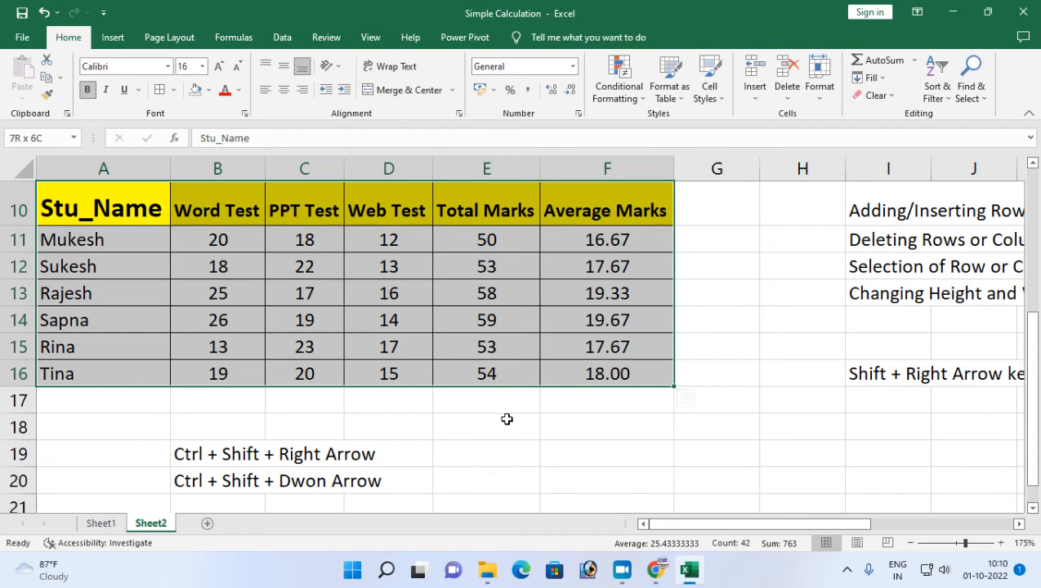
left_click(64, 193)
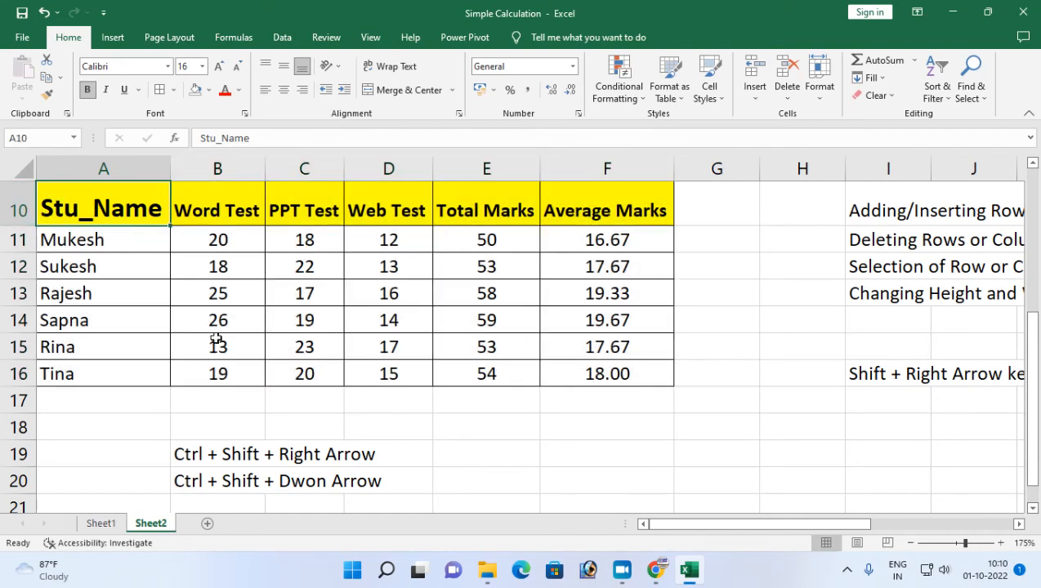
Step: Select the entire row 10, and select the entire column A starting from cell A10
left_click(15, 205)
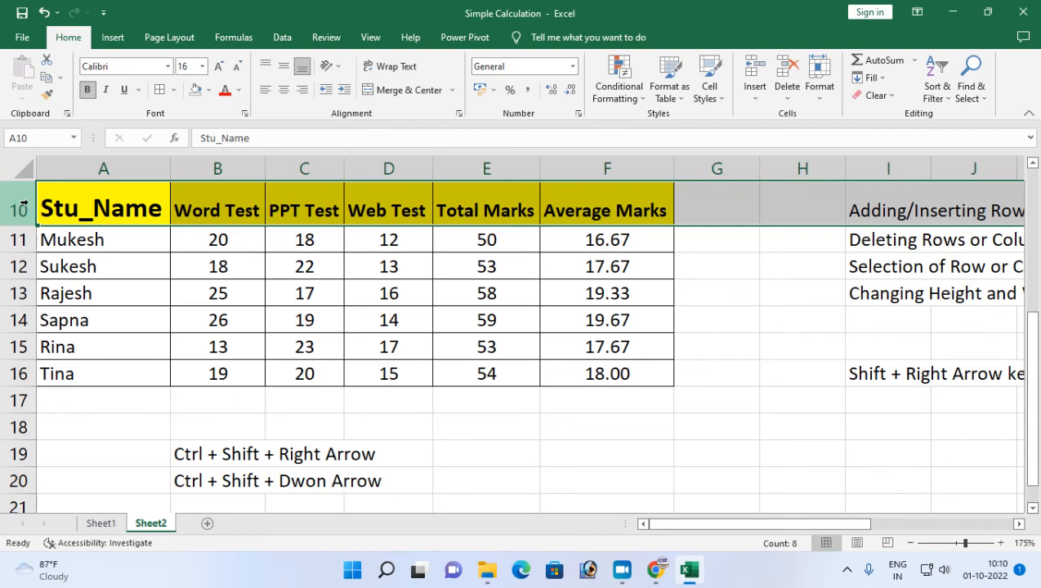
left_click(77, 210)
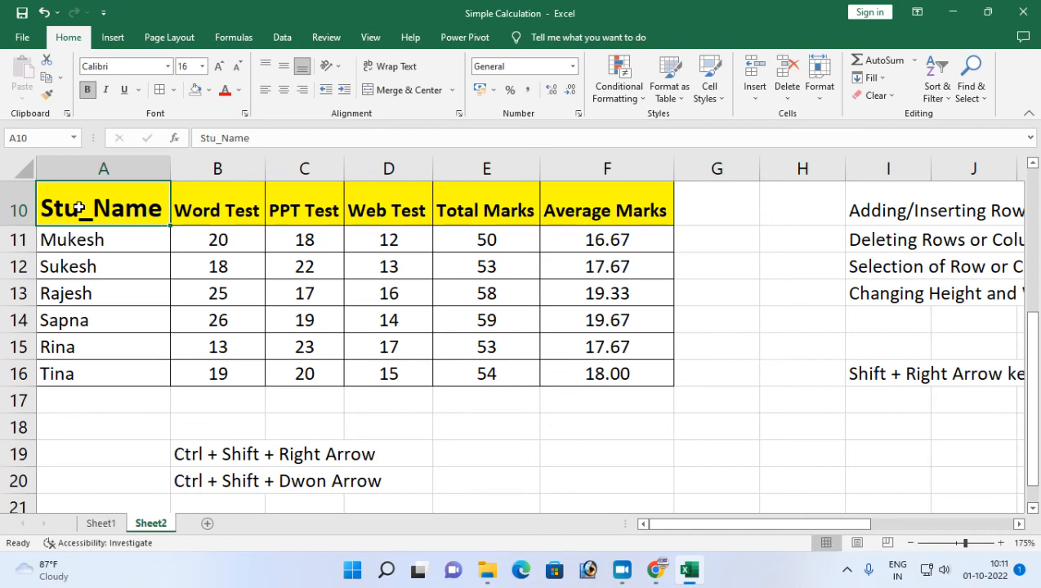
key("ctrl+shift+Down")
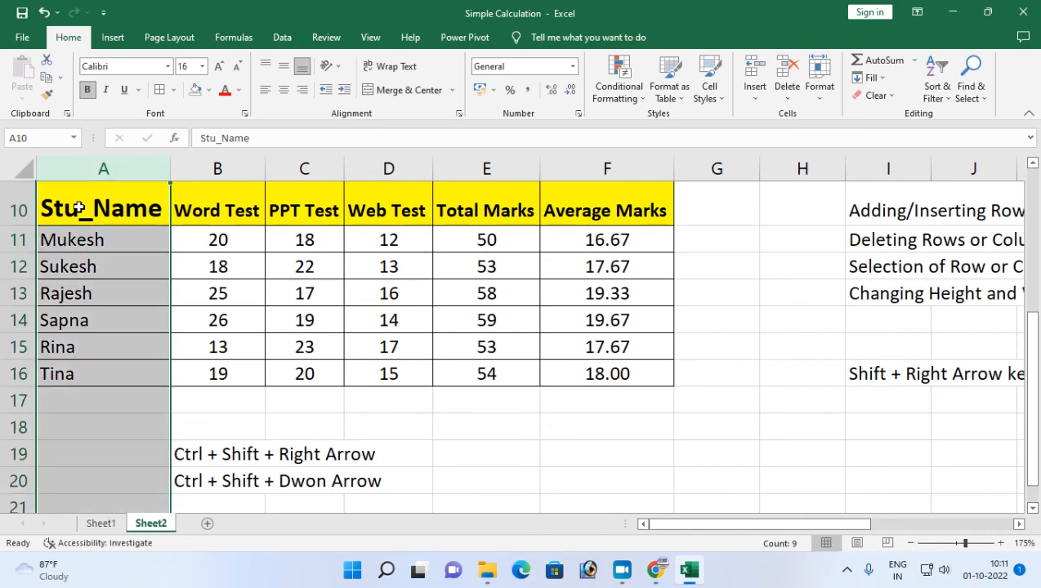
Step: Return to cell A10, select the whole marks table A10:F16 with Select All, and clear the selection
key("Up")
key("Down")
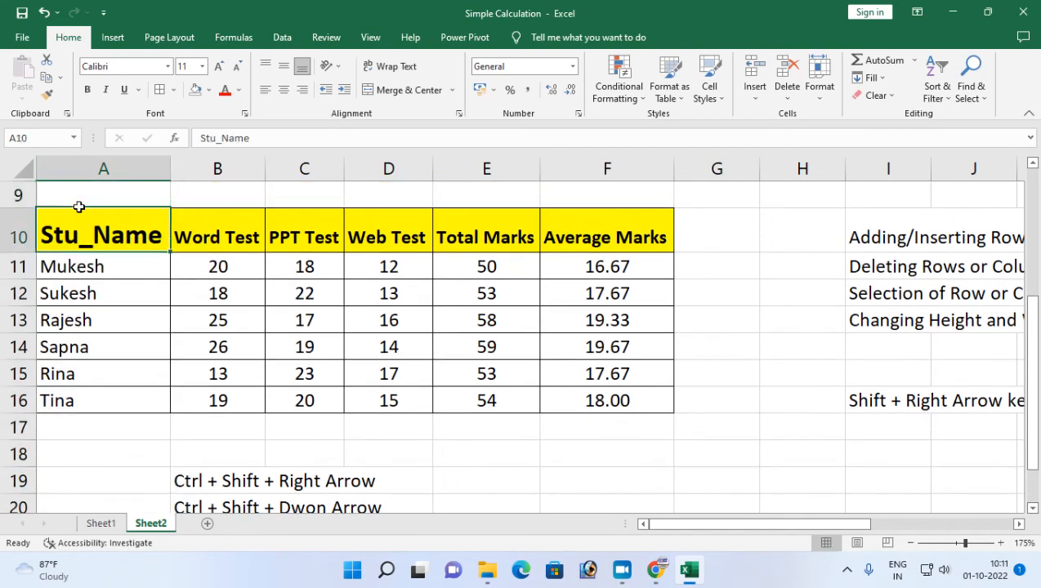
key("ctrl+a")
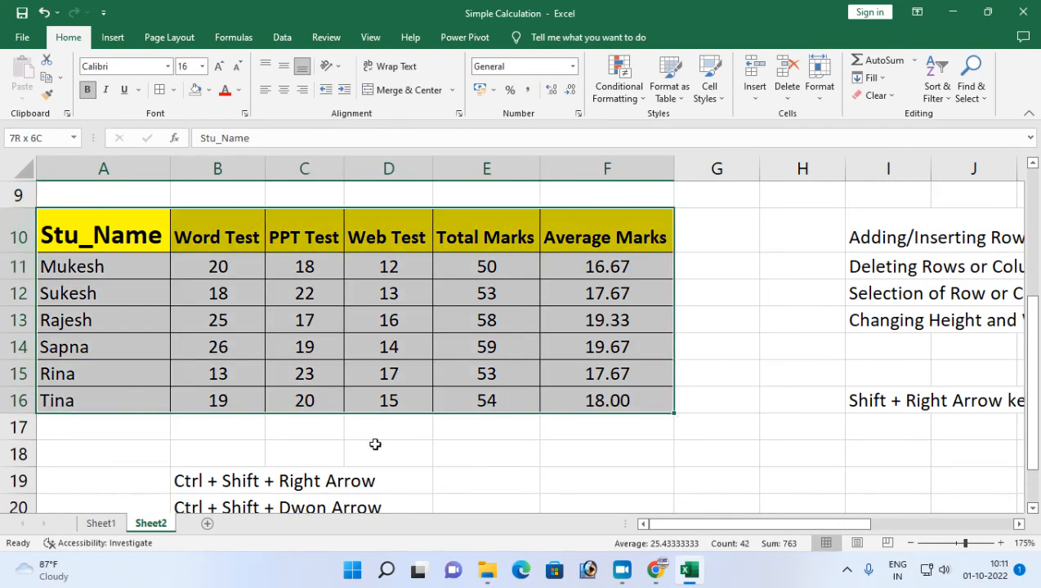
left_click(339, 441)
Step: Enter the shortcut note "Ctrl + A" in cell B21
scroll(348, 467, "down", 1)
left_click(218, 431)
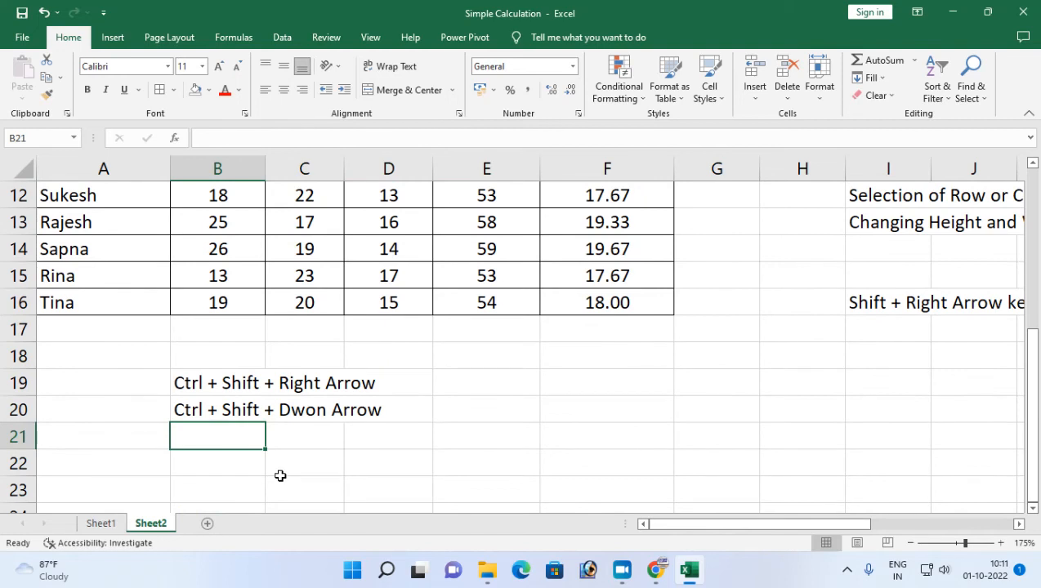
type("Ctrl")
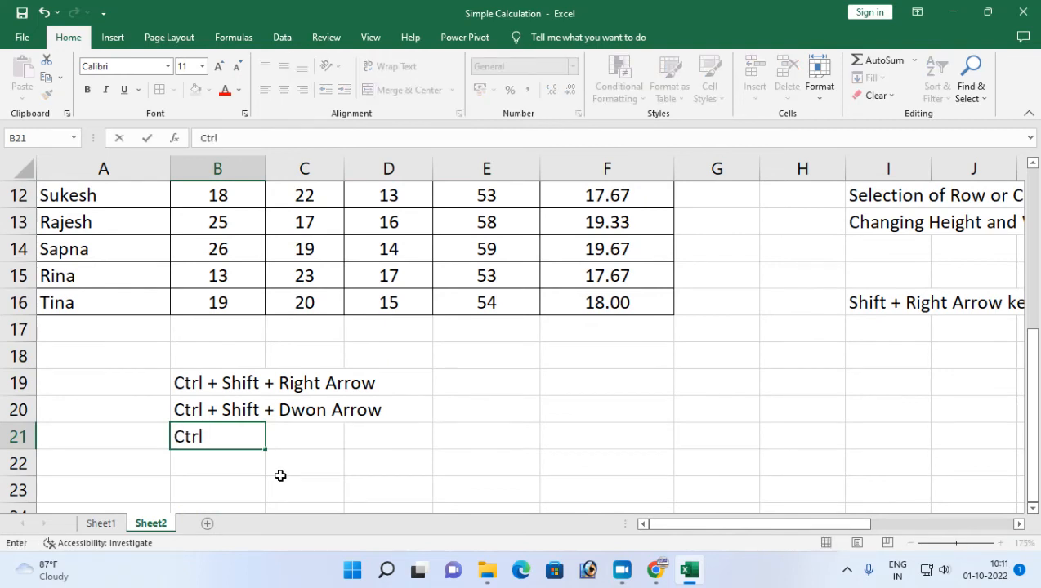
type(" + A")
key("Return")
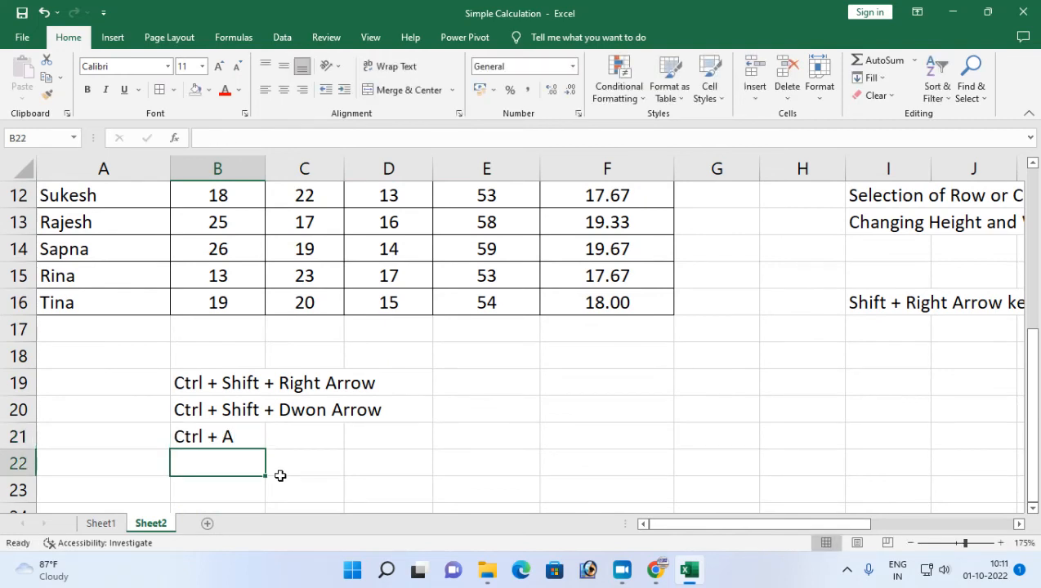
Step: Add the shortcut note "Ctrl + Shift + Space" in cell B22
type("Ctr")
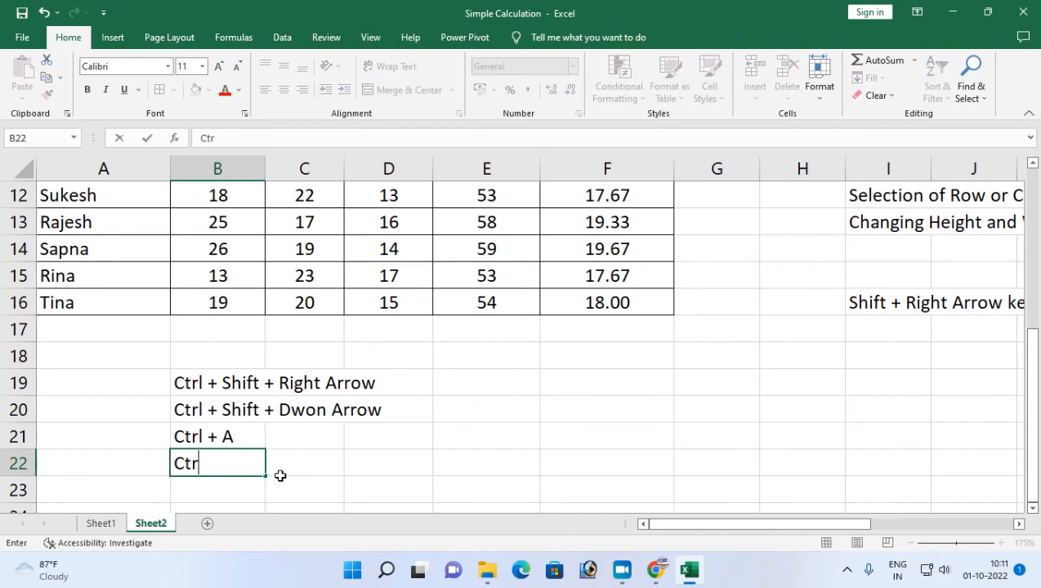
type("l + Sh")
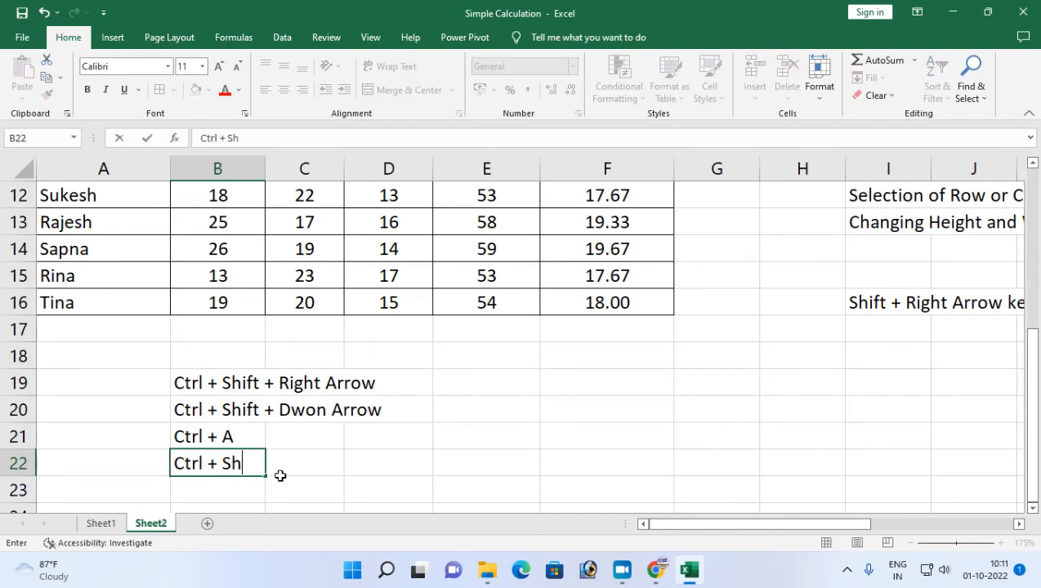
type("ift + Spca")
key("BackSpace")
key("BackSpace")
key("BackSpace")
type("ace")
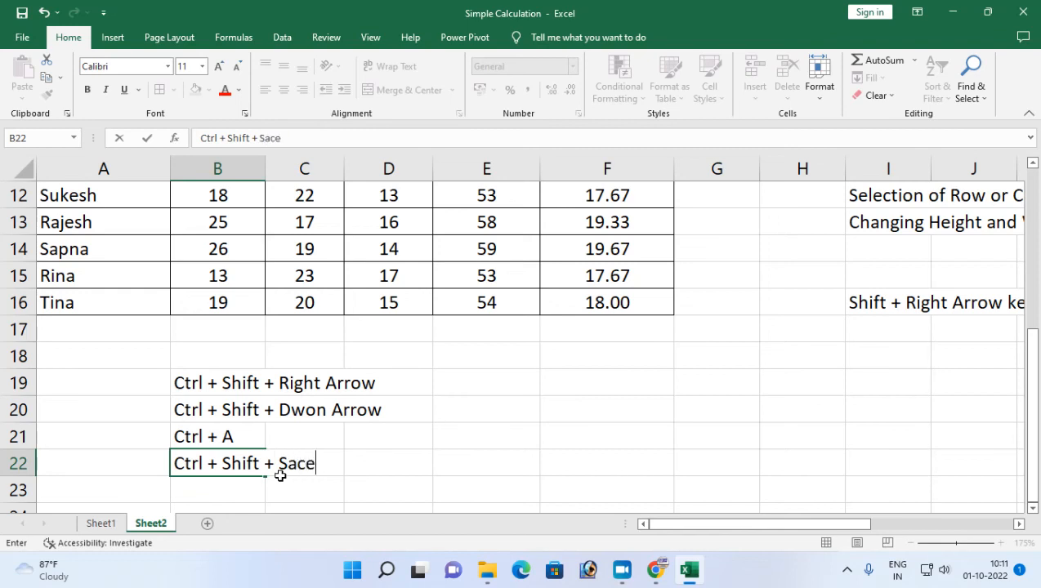
key("BackSpace")
key("BackSpace")
key("BackSpace")
type("[pa")
key("BackSpace")
key("BackSpace")
key("BackSpace")
type("pace")
key("Return")
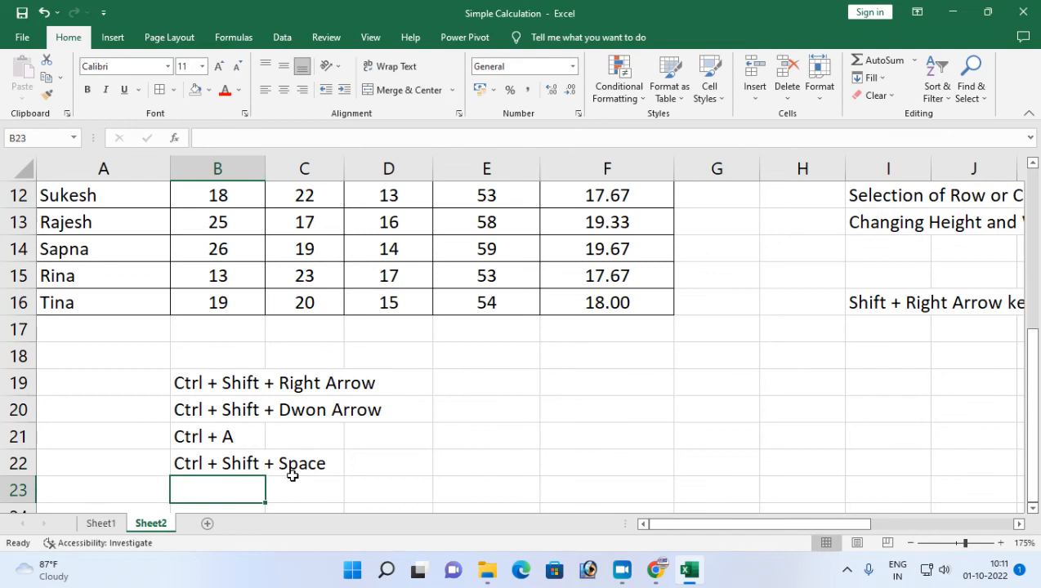
Step: Select the whole marks table A10:F16 from A10, and select the entire row 10, returning to A10 after each selection
scroll(290, 472, "up", 1)
left_click(97, 252)
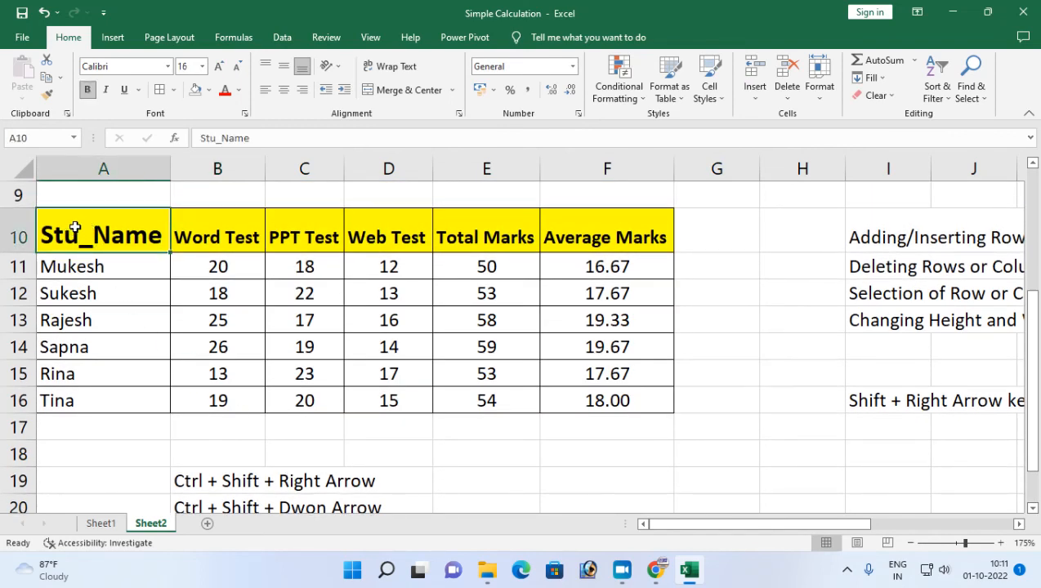
key("ctrl+shift+space")
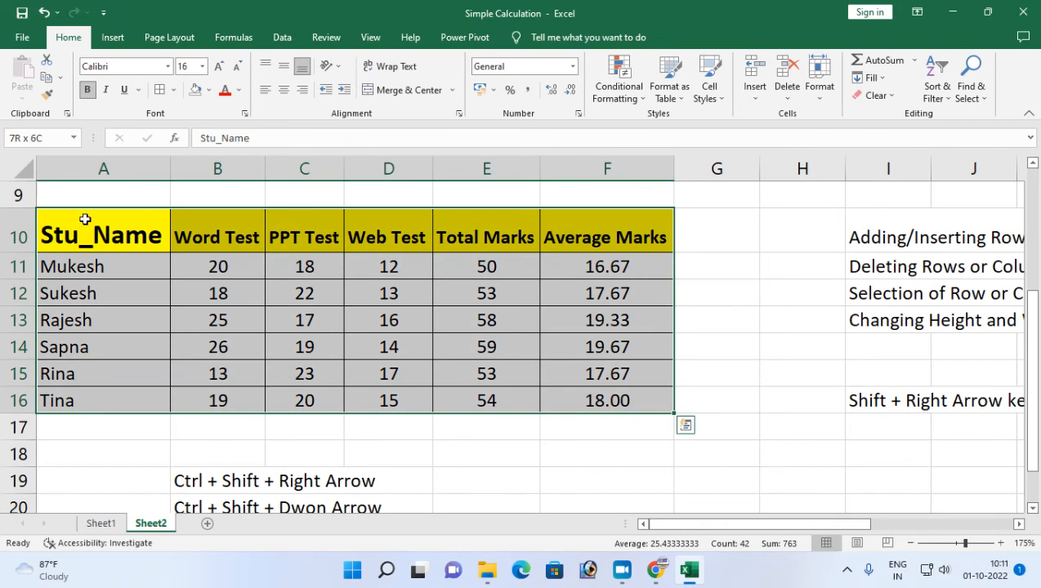
left_click(85, 217)
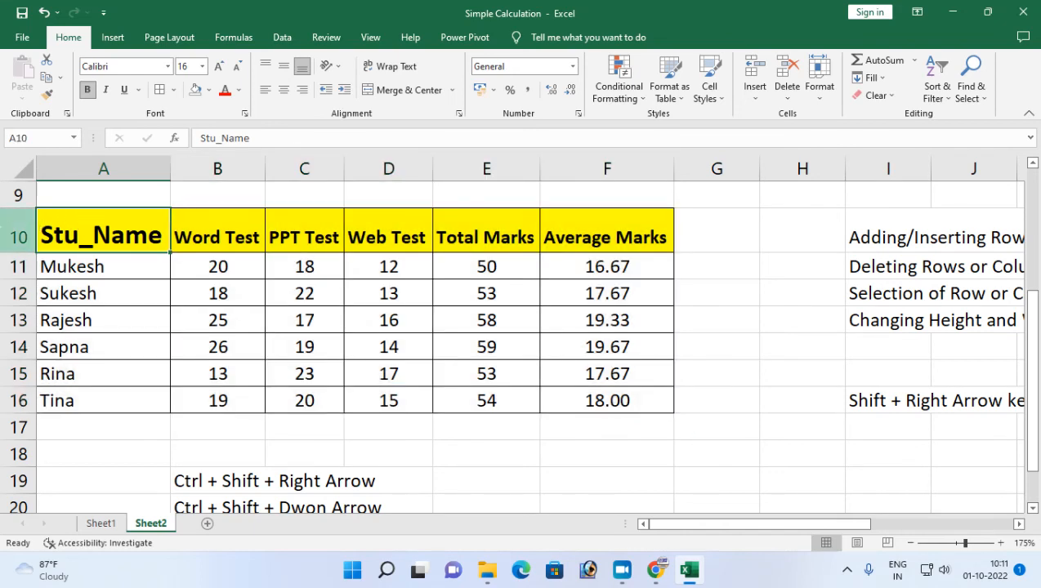
left_click(22, 224)
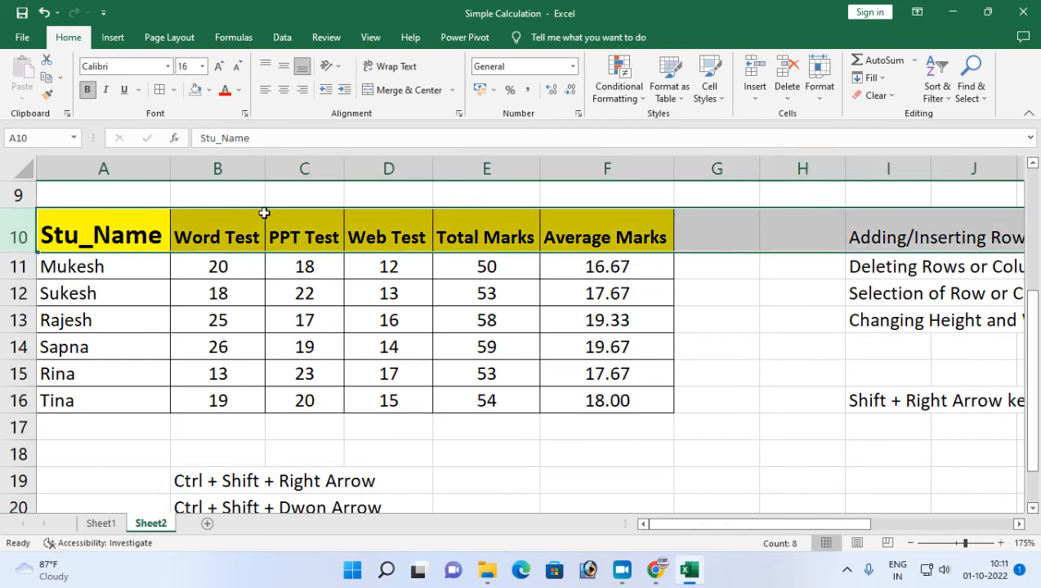
left_click(136, 235)
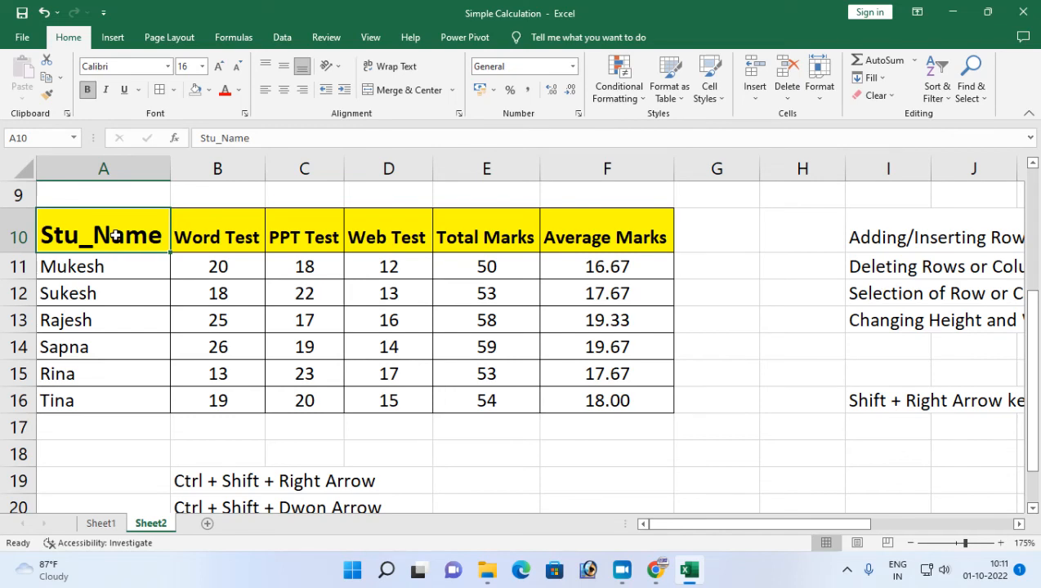
key("alt+space")
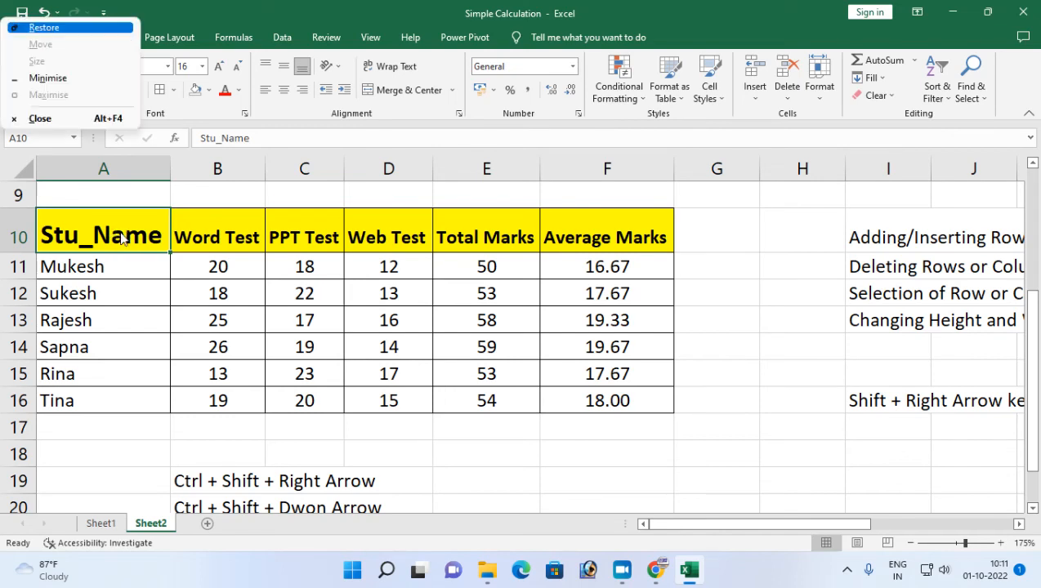
key("Escape")
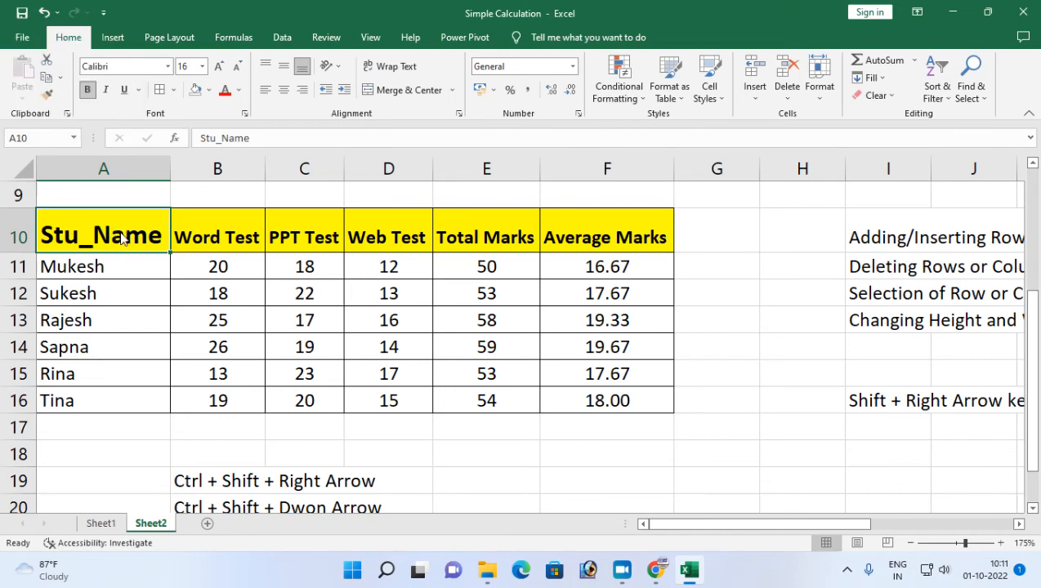
key("alt+space")
key("Escape")
Step: Select the entire row 10 starting from the active cell A10
key("shift+space")
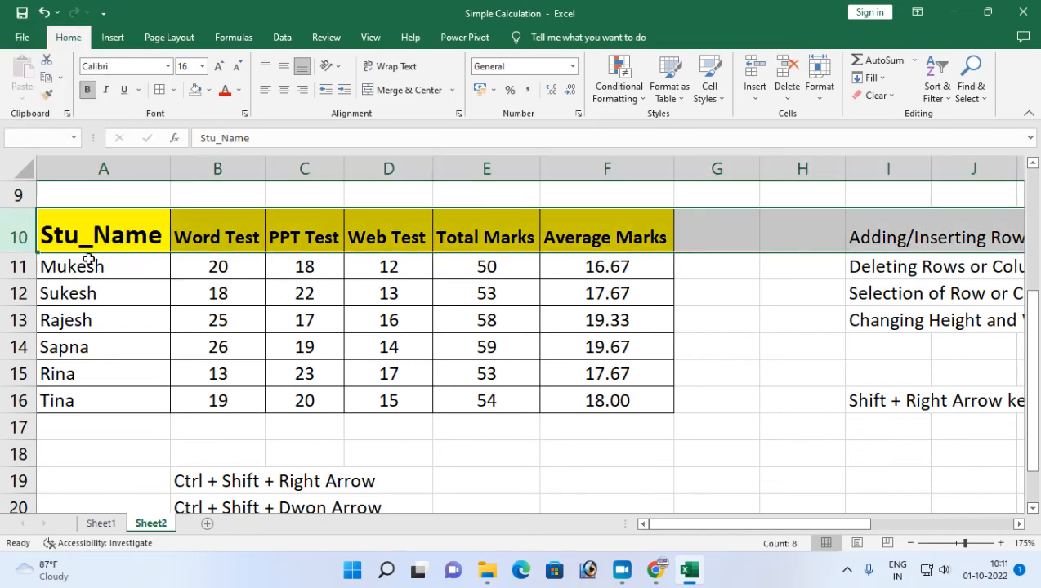
mouse_move(756, 523)
left_mouse_down()
mouse_move(908, 523)
mouse_move(756, 523)
left_mouse_up()
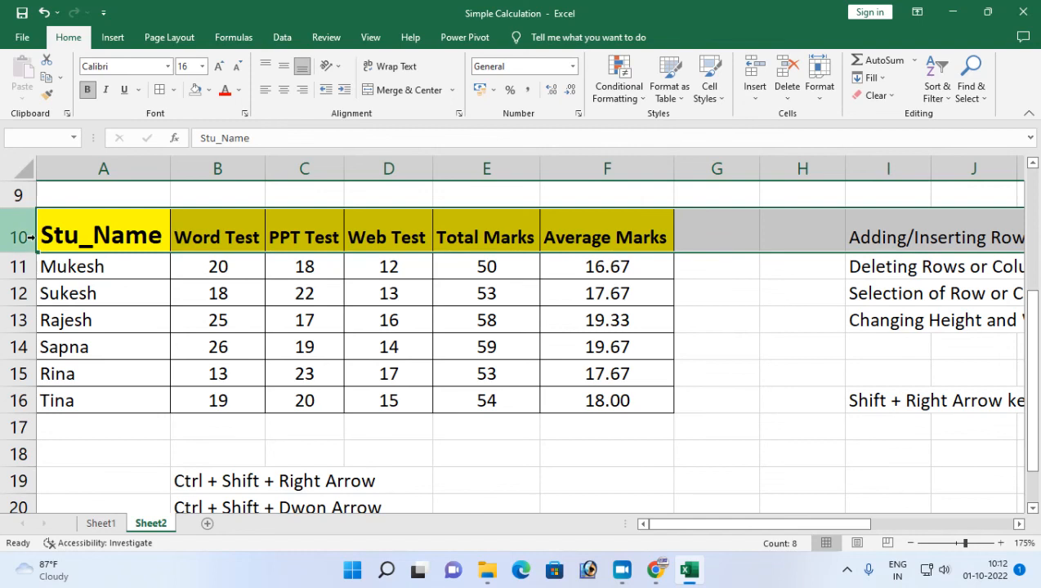
Step: Enter the shortcut note "Shift + Space" in cell B23
scroll(131, 275, "down", 1)
left_click(221, 481)
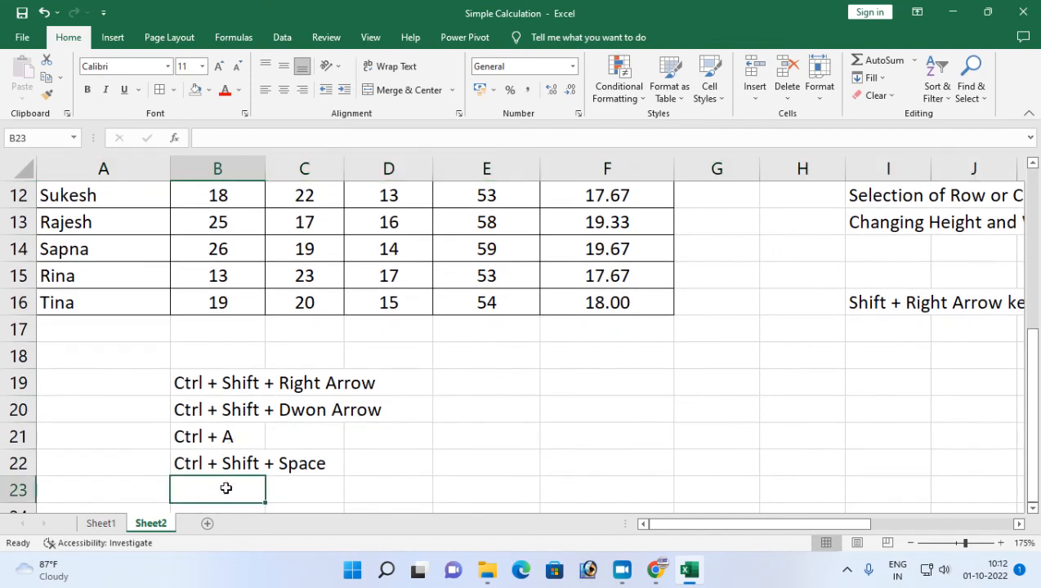
type("Shift 9")
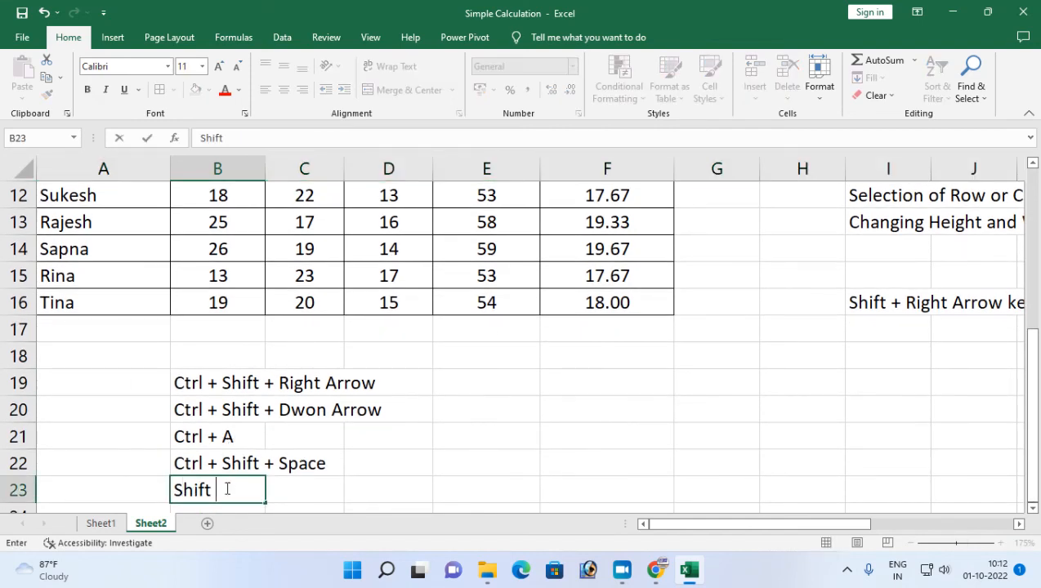
key("BackSpace")
type("+Sp")
key("BackSpace")
key("BackSpace")
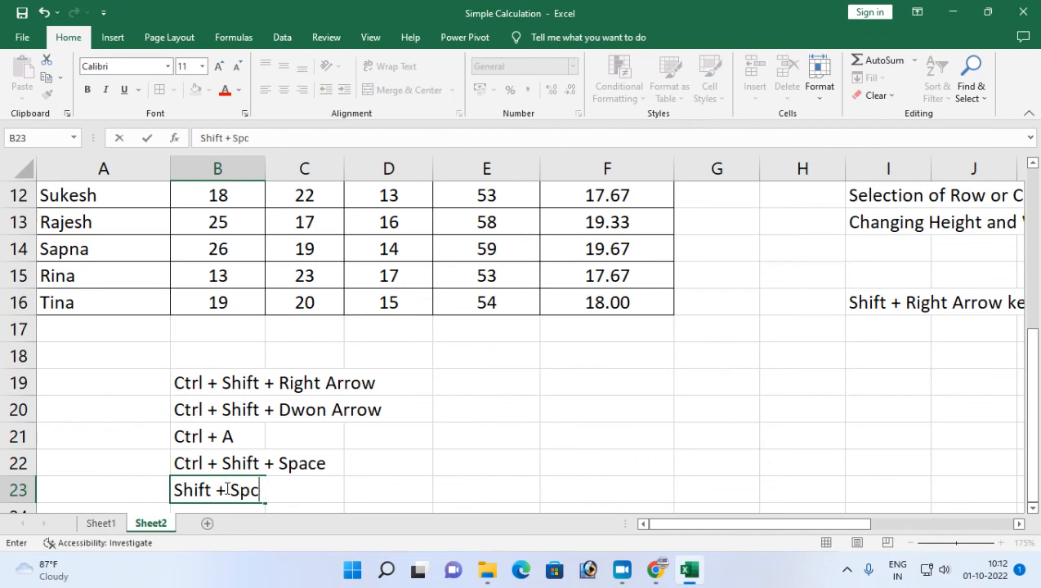
type("ace")
key("Return")
Step: Describe the Shift + Space shortcut with the text "entire row" in cell D23
key("Up")
key("Right")
key("Right")
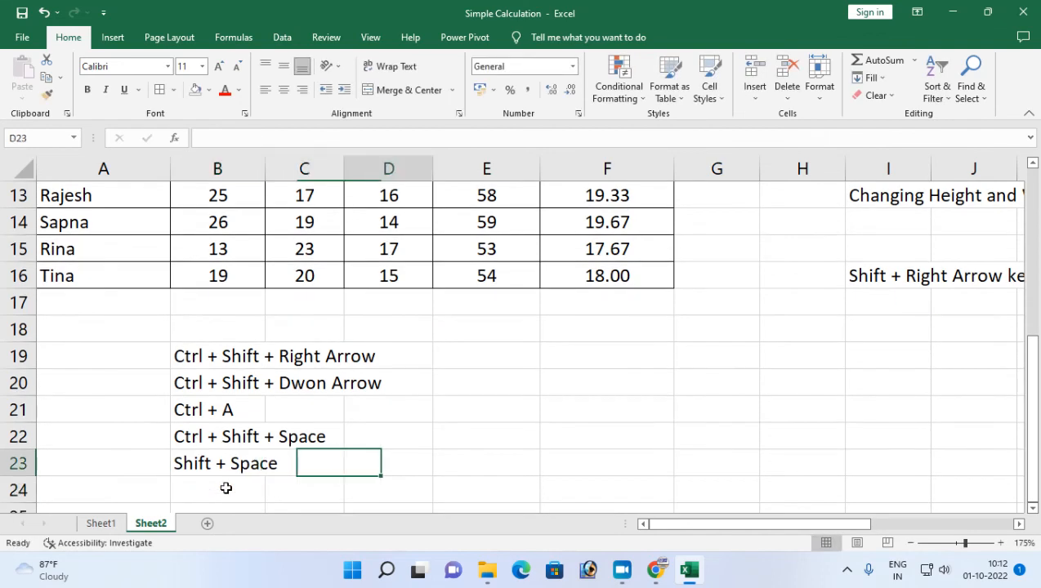
type("entire")
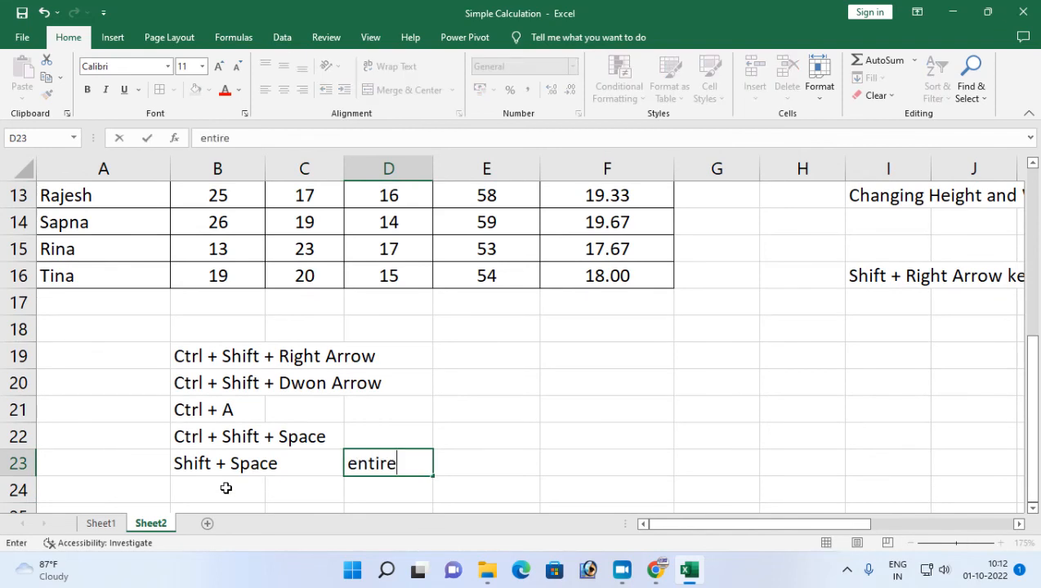
key("BackSpace")
type("e row")
key("Return")
Step: Enter the description "entire column" in cell D24
type("entir")
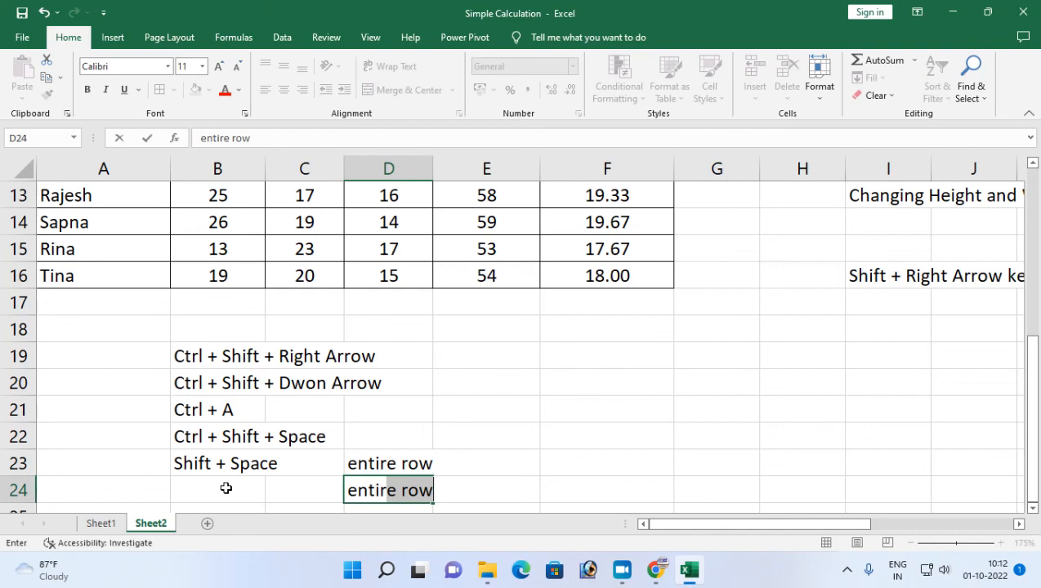
type("e cl")
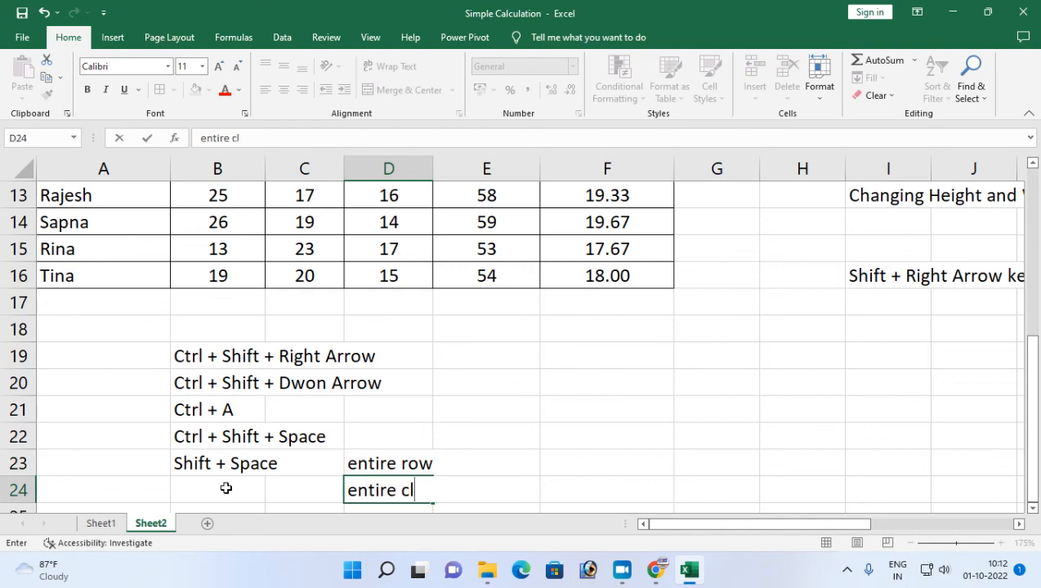
key("BackSpace")
type("olumn")
key("Left")
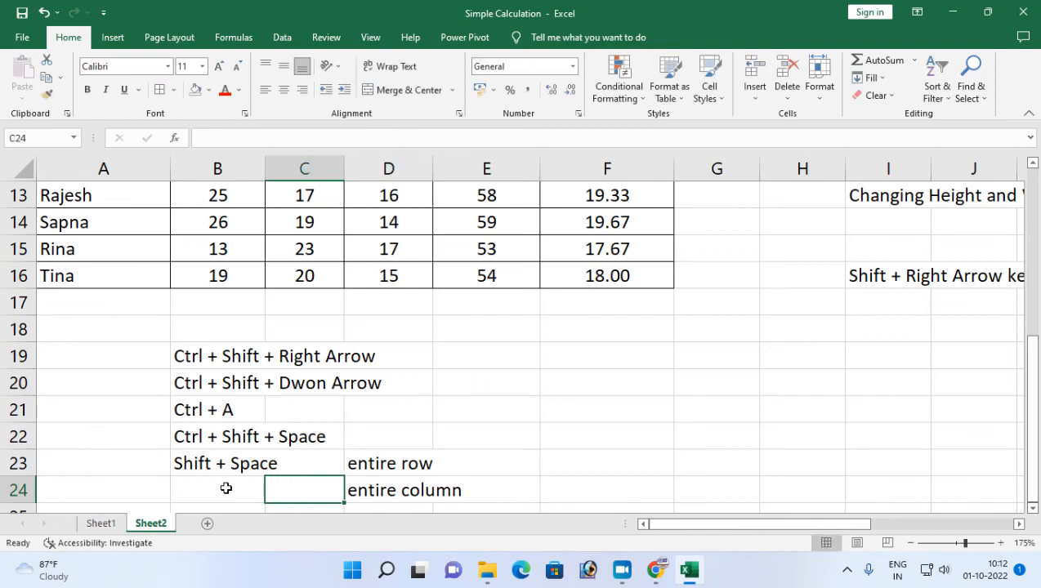
Step: Enter the shortcut note "Ctrl + Space" in cell B24, beside its column description
left_click(226, 488)
type("Ctrk")
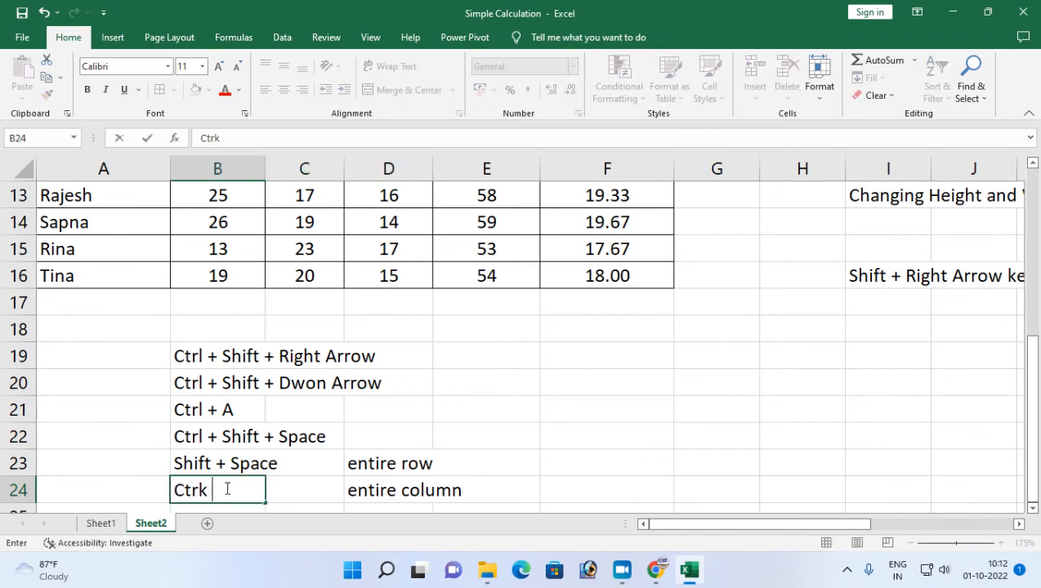
type(" + A=S")
key("BackSpace")
key("BackSpace")
key("BackSpace")
type("Space")
key("Return")
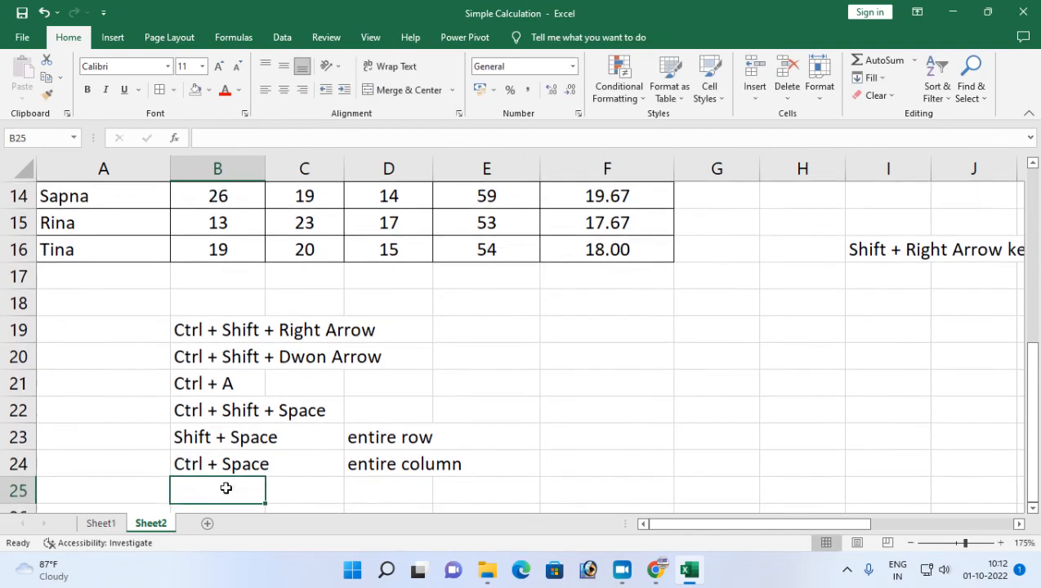
Step: Select the entire column A from cell A10 and check how far down the selection extends
scroll(226, 487, "up", 4)
scroll(135, 400, "down", 2)
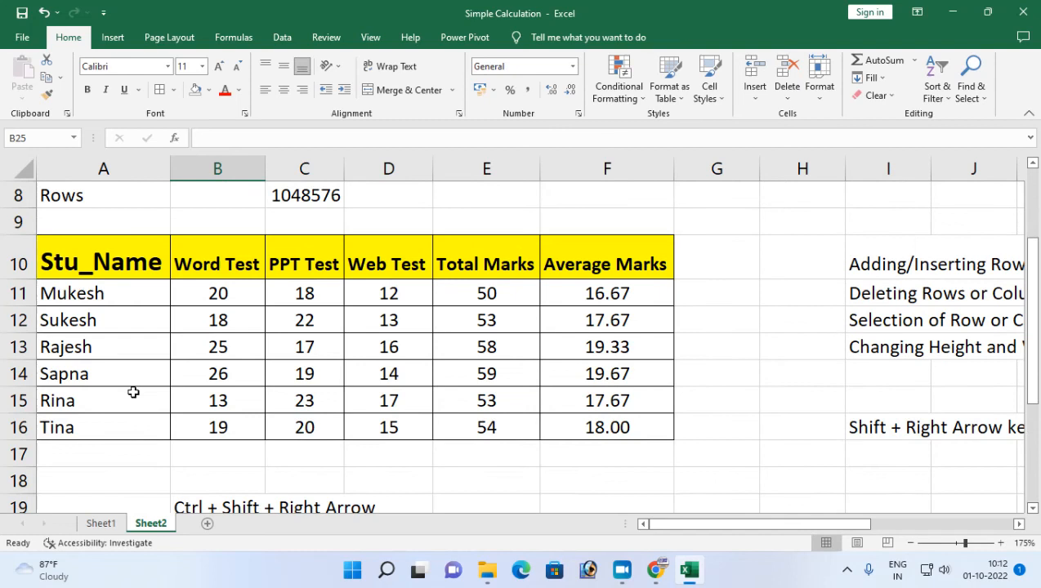
left_click(101, 260)
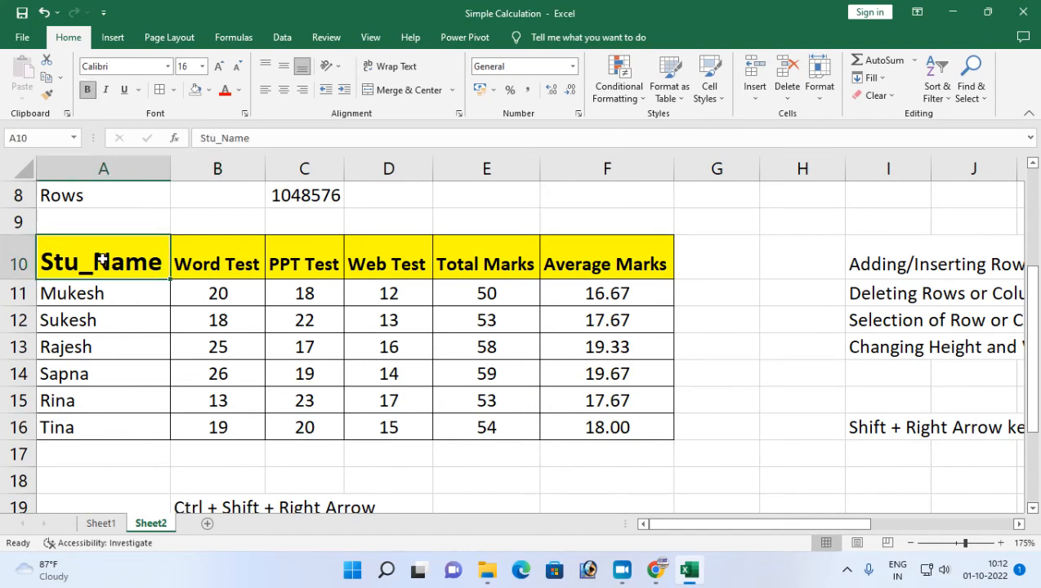
key("ctrl+space")
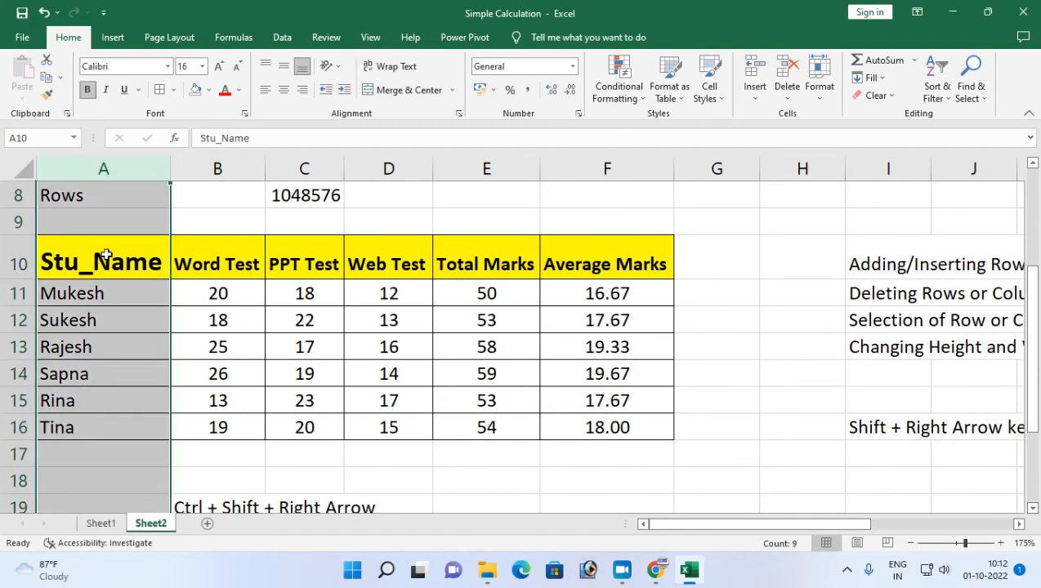
scroll(128, 387, "down", 8)
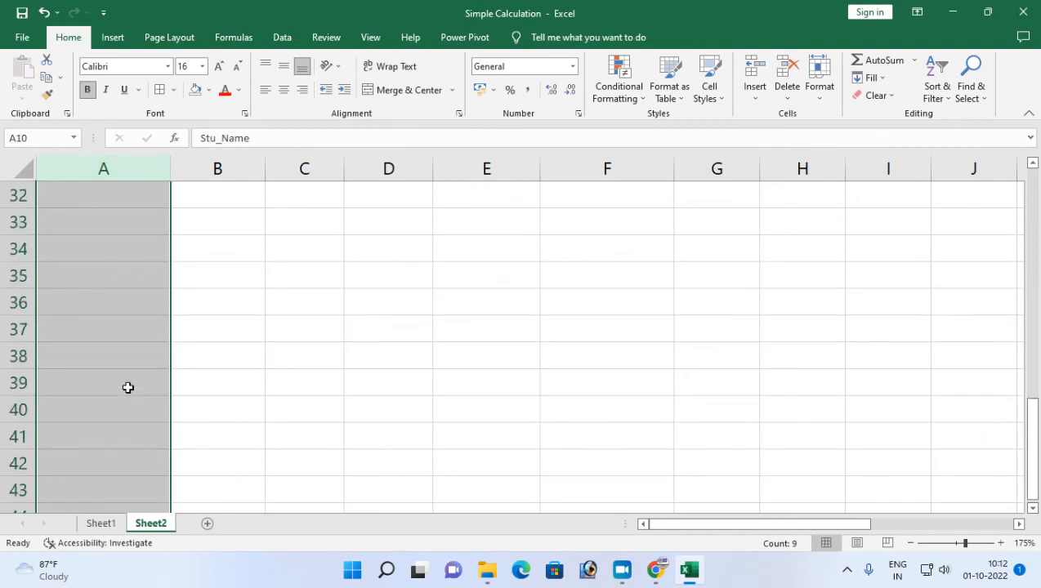
scroll(127, 387, "up", 6)
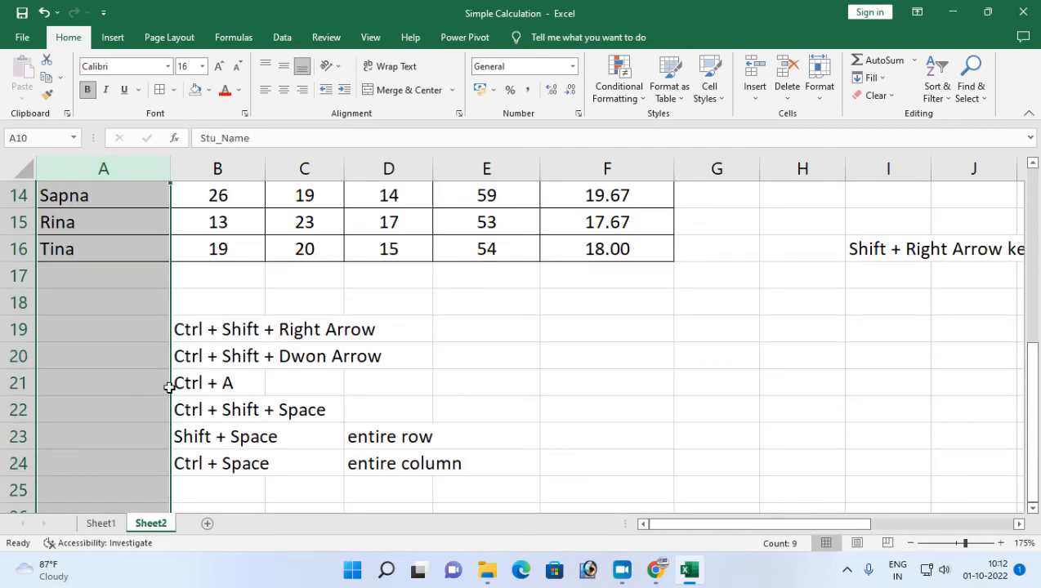
Step: Highlight the entire-row note B23:D23 before and after selecting row 14, and finish by selecting the entire column A
left_click(192, 438)
left_click_drag(182, 435, 399, 435)
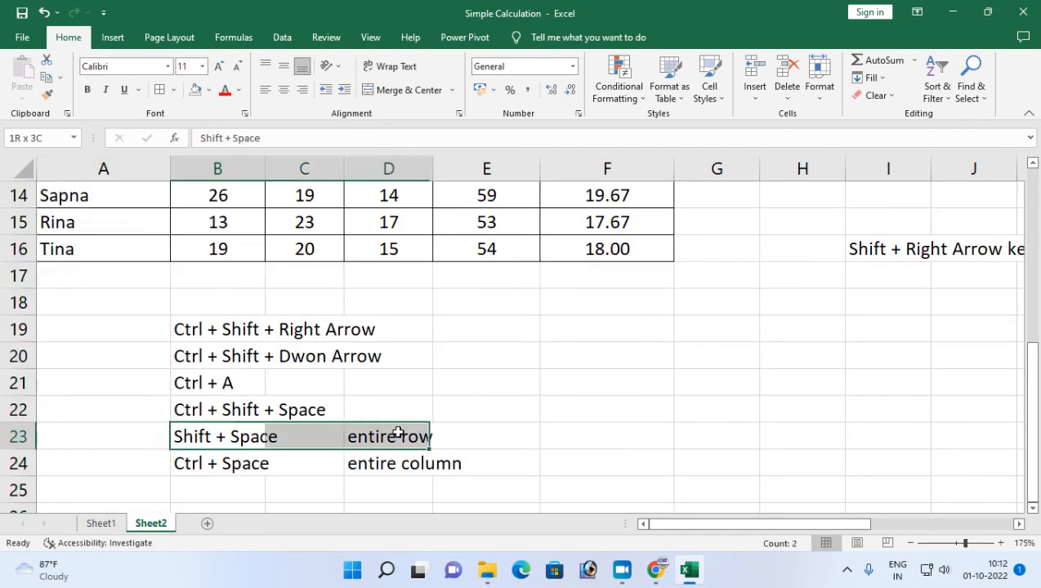
left_click(20, 193)
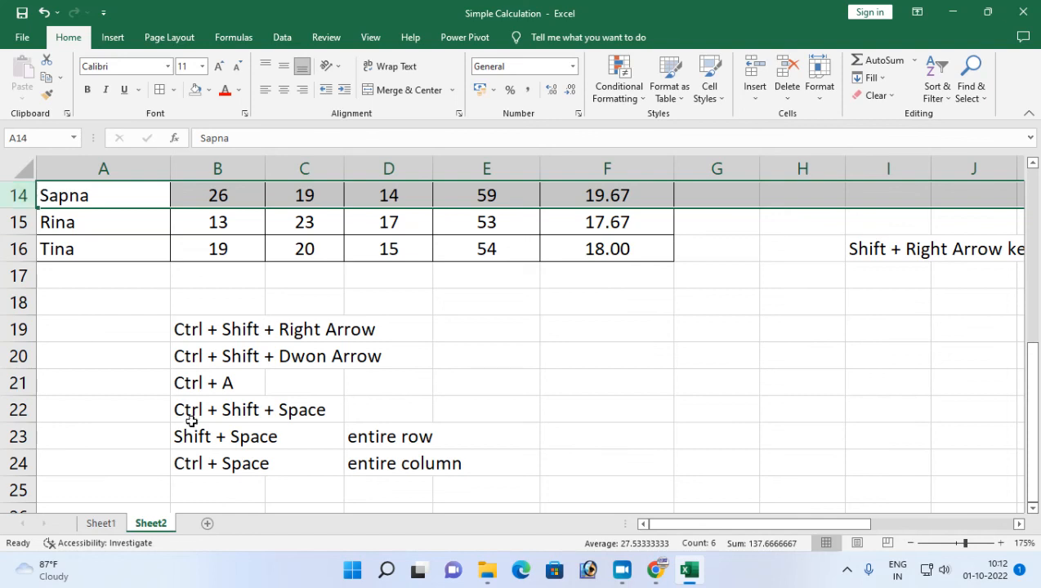
left_click_drag(196, 436, 399, 435)
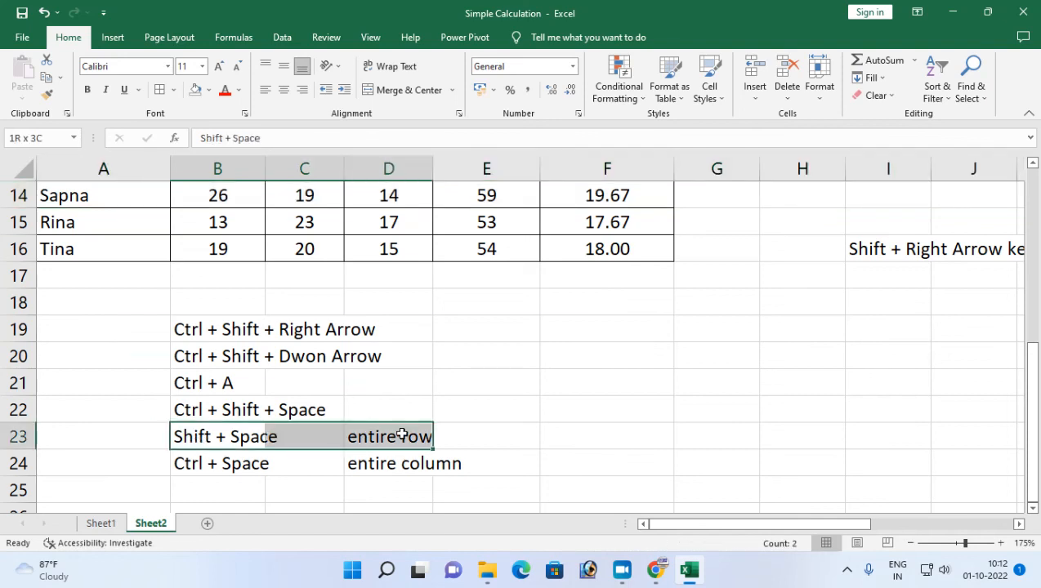
left_click(109, 168)
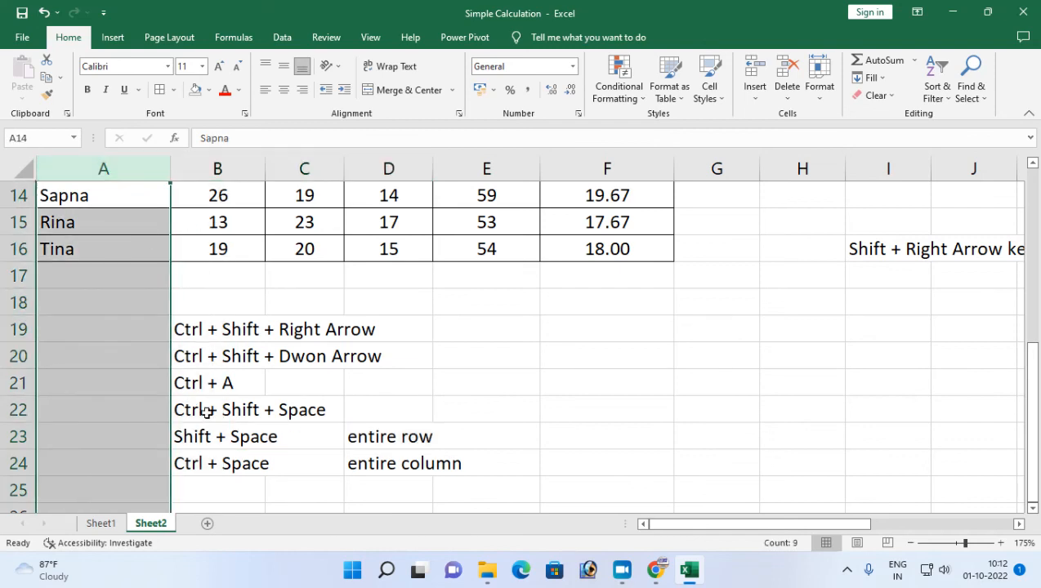
Step: Highlight the column shortcut note in B24, the entire column A, and the whole shortcut list B19:E24 in turn
left_click(193, 460)
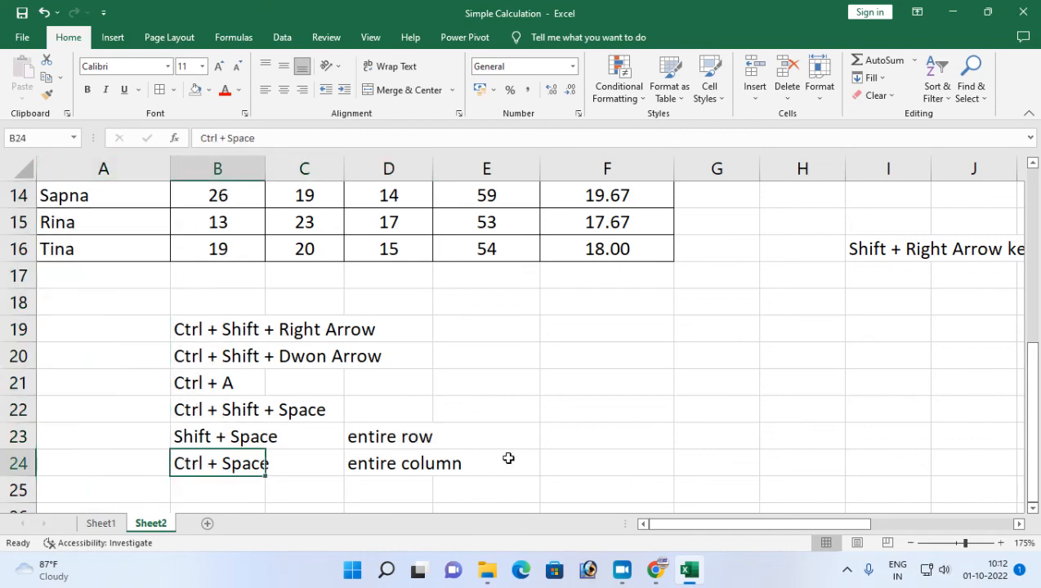
left_click(103, 166)
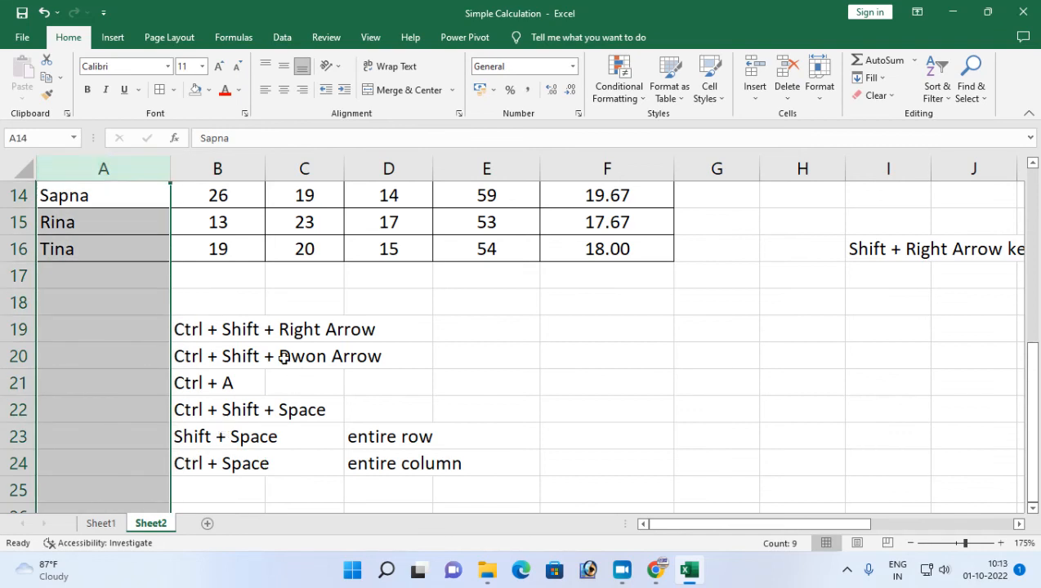
left_click_drag(198, 323, 468, 462)
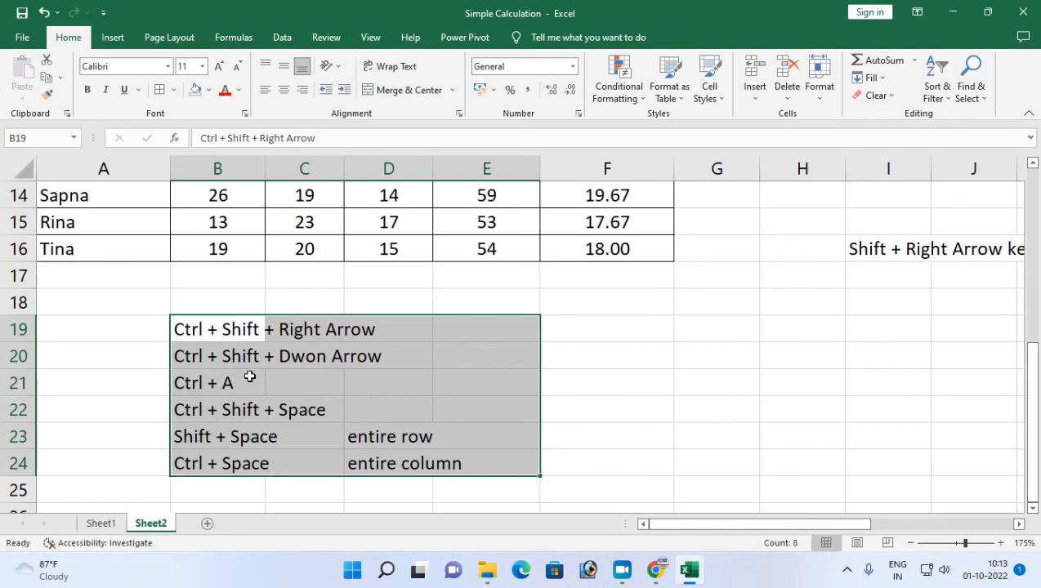
Step: Select the single cells A10, B11 and C13 one at a time in the marks table
scroll(172, 293, "up", 2)
scroll(94, 281, "up", 1)
left_click(90, 265)
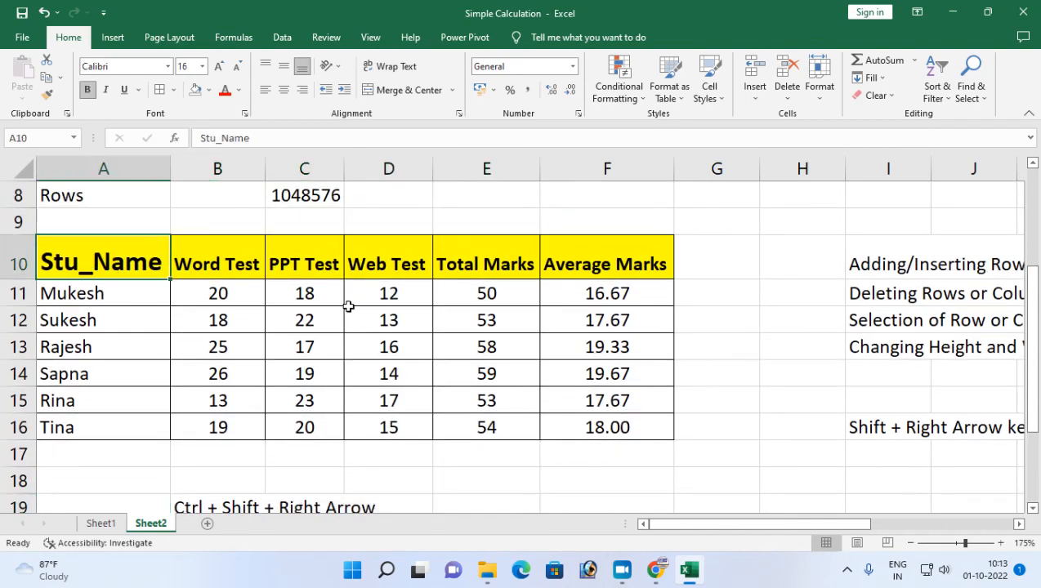
left_click(186, 295)
left_click(274, 345)
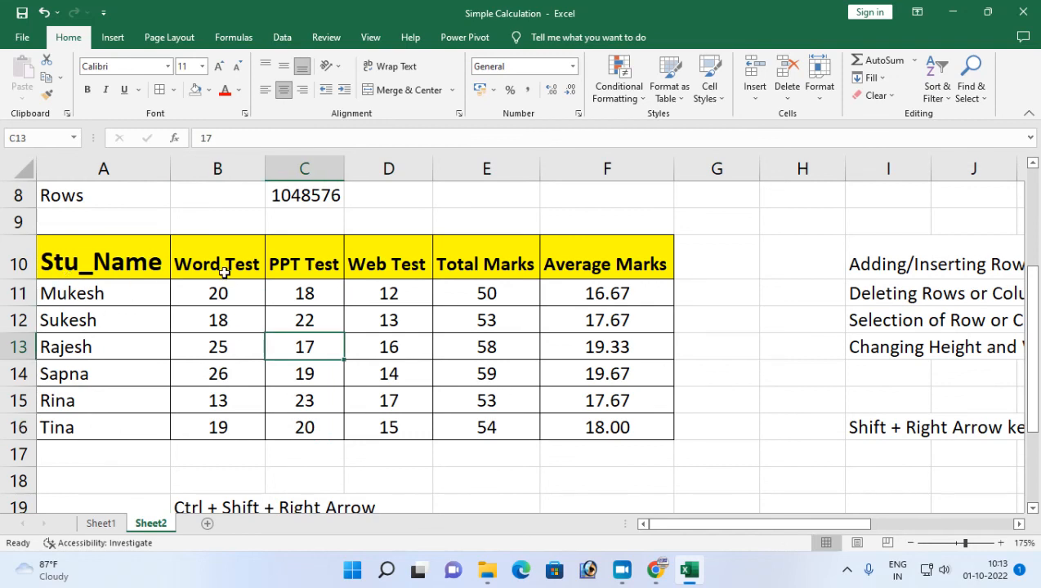
Step: Select the nonadjacent cells B10, E13, B14, A13, G15, F11, D16 and A16 together and colour their text red
left_click(223, 273)
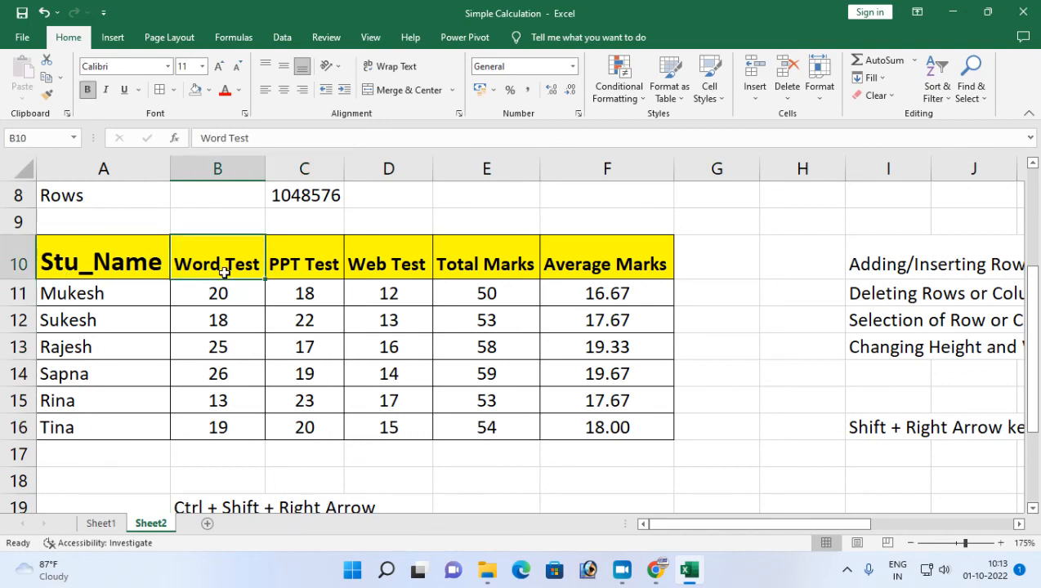
left_click(477, 341, "ctrl")
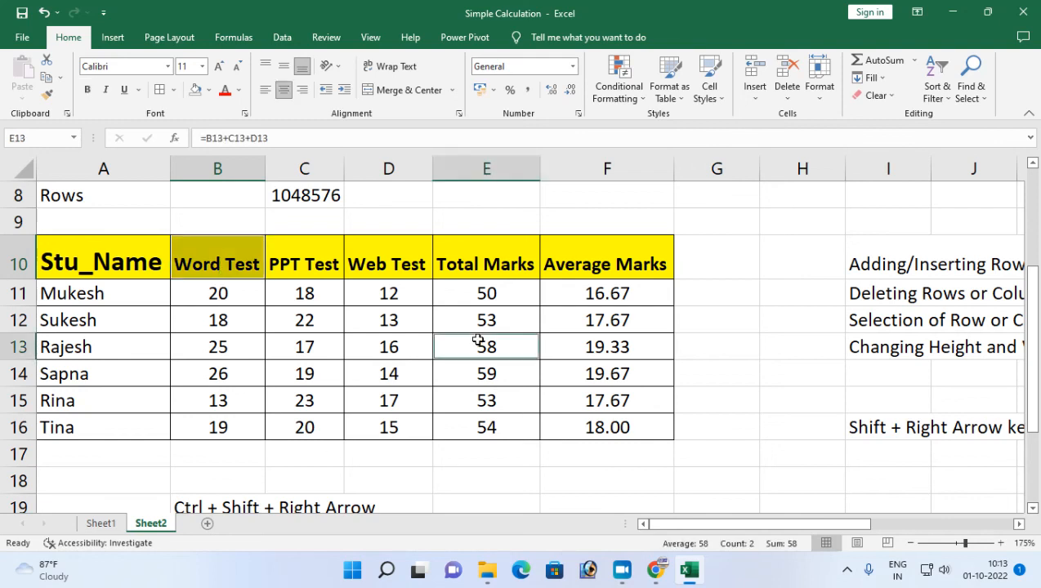
left_click(225, 383, "ctrl")
left_click(60, 356, "ctrl")
left_click(680, 400, "ctrl")
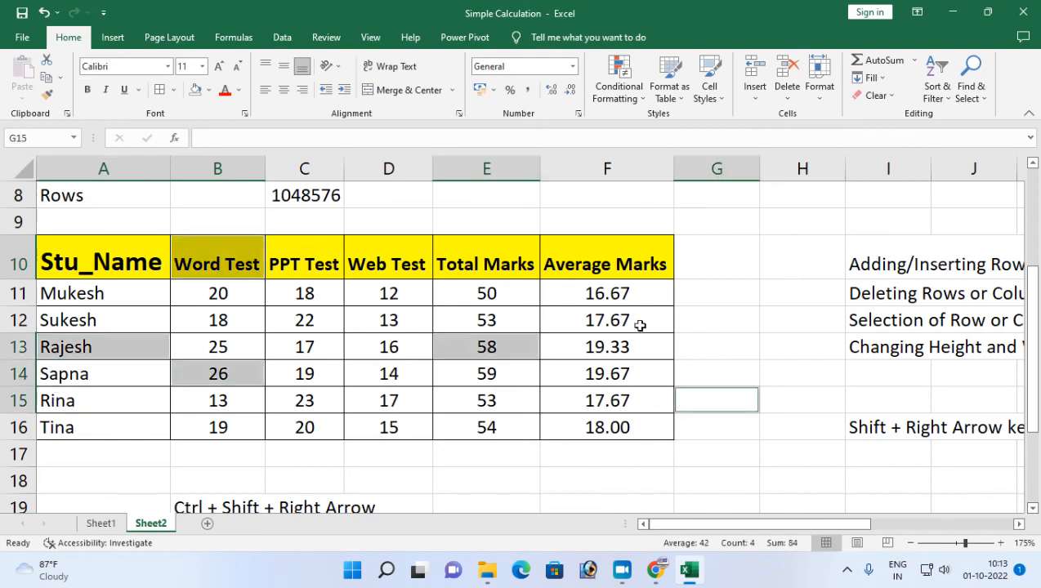
left_click(629, 288, "ctrl")
left_click(416, 433, "ctrl")
left_click(161, 435, "ctrl")
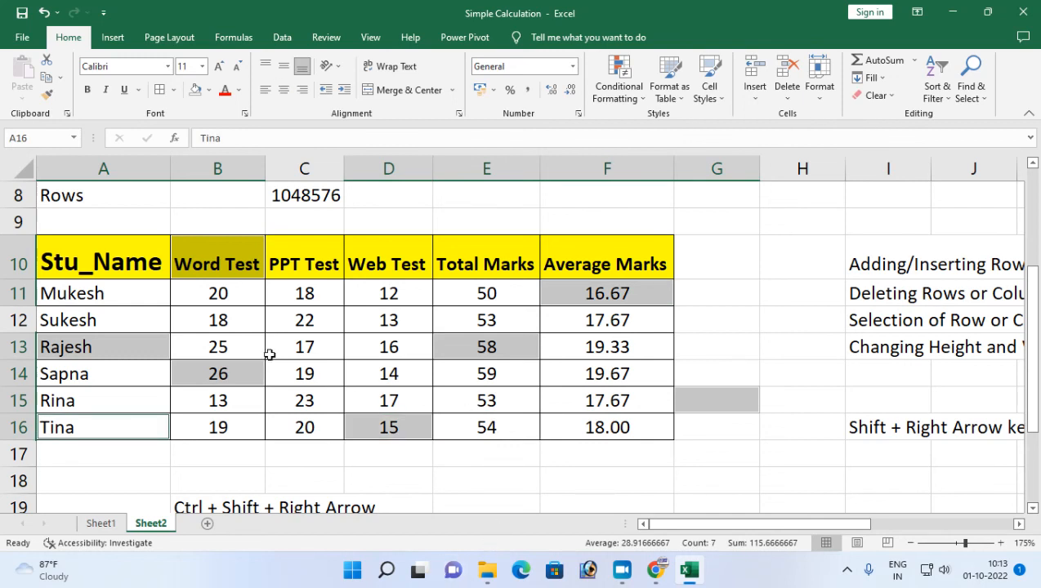
left_click(224, 90)
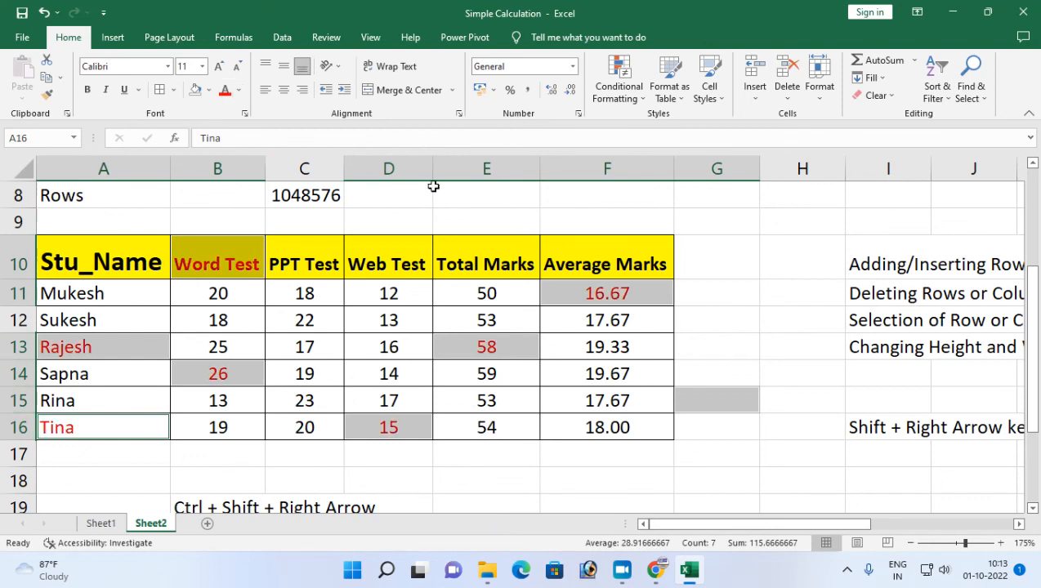
Step: Undo the red font colour on the scattered cells and clear the multiple selection by selecting B15
left_click(239, 90)
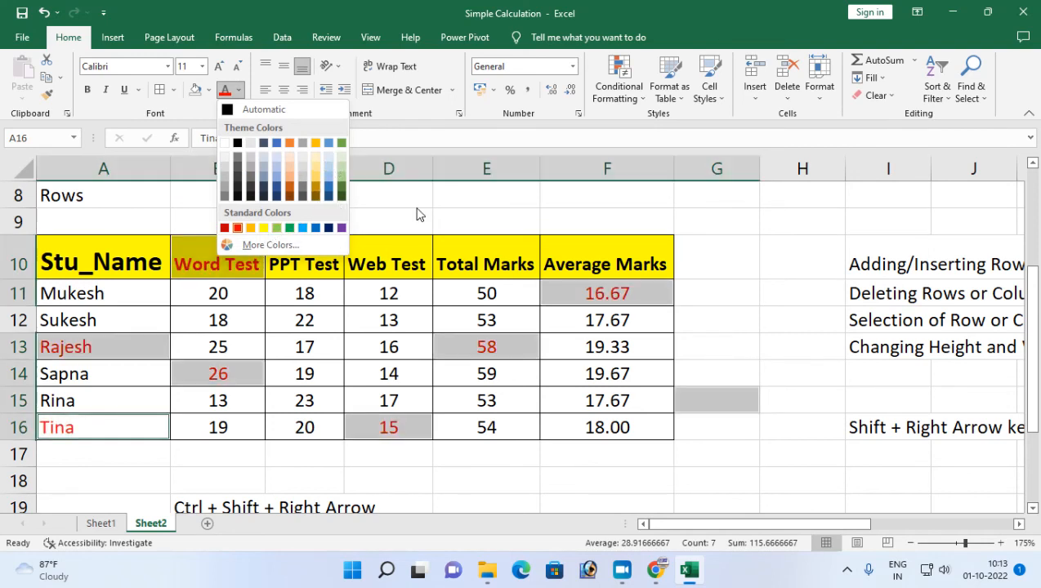
key("Escape")
key("ctrl+z")
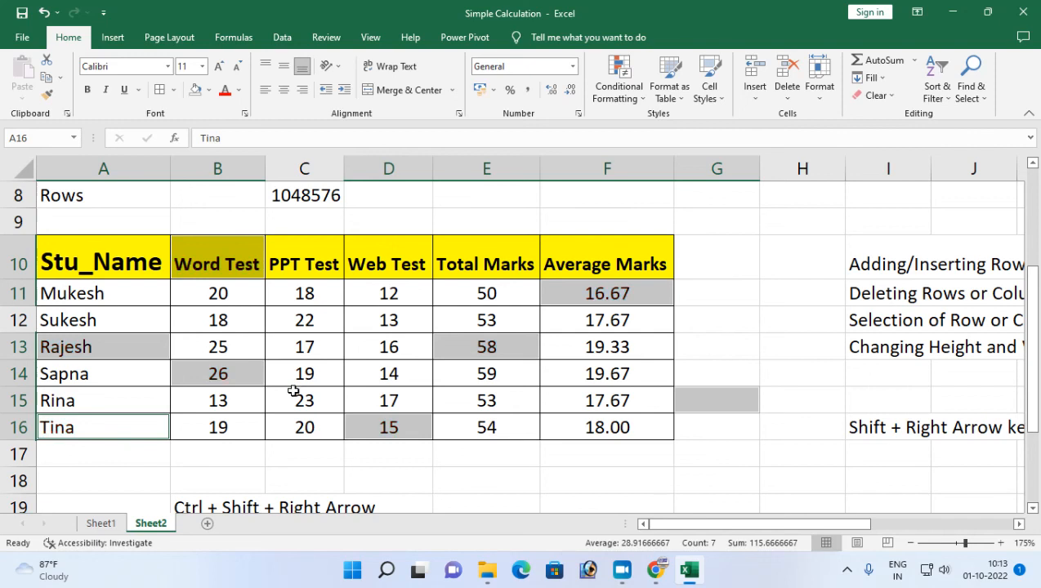
left_click(225, 404)
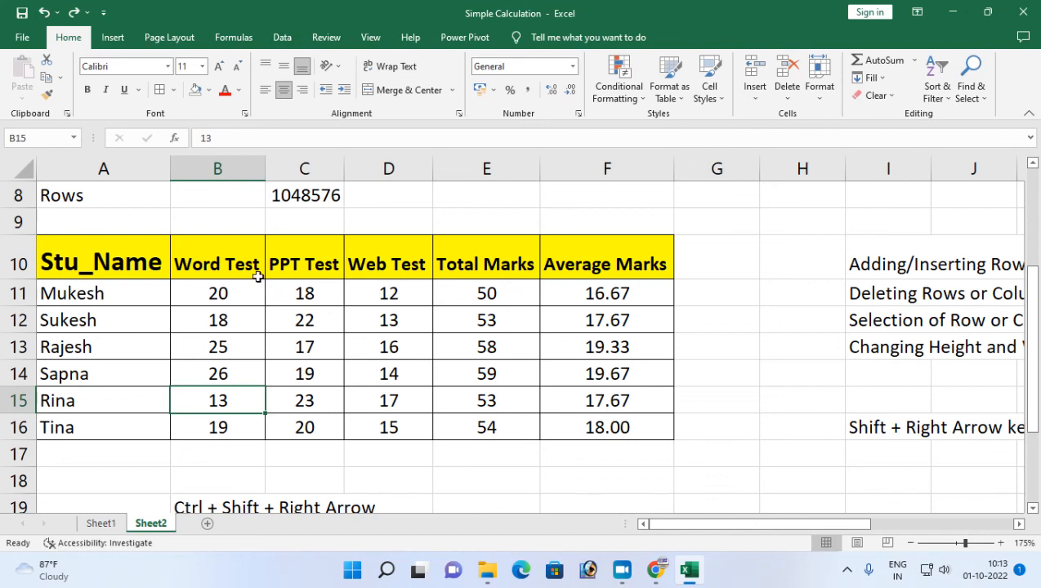
Step: Enter the shortcut note "F8" in cell F19, beside the list of selection shortcuts
left_click(230, 265)
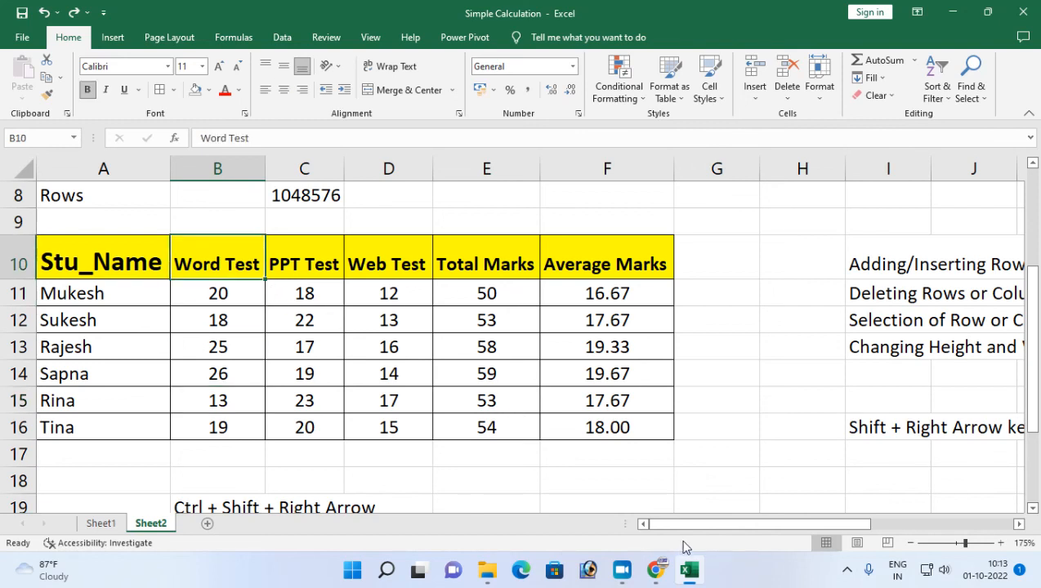
left_click(623, 497)
type("F8")
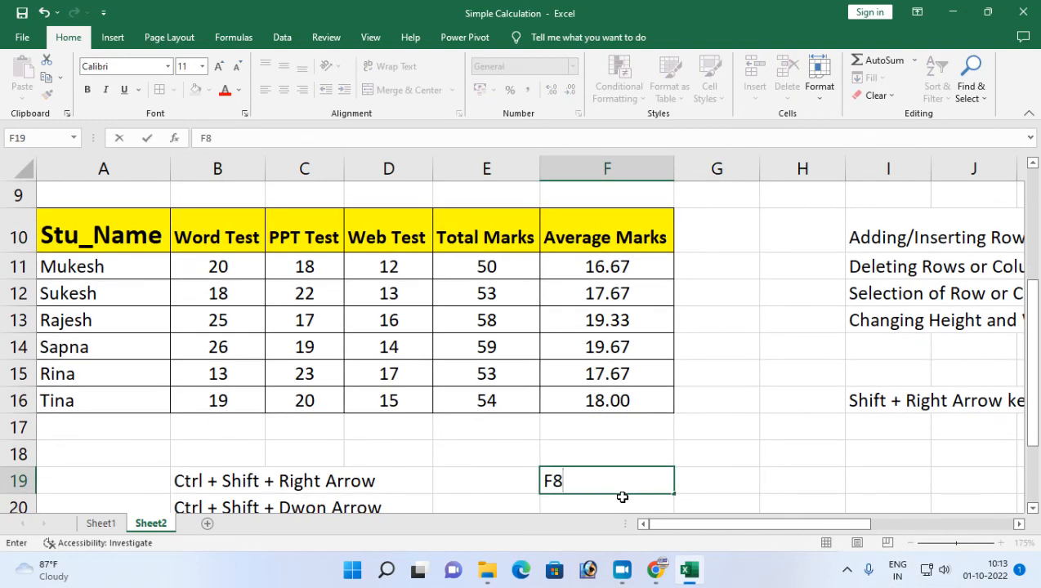
key("Return")
Step: Use Extend Selection mode to select from C11 to E13 and extend the range to F13
left_click(301, 239)
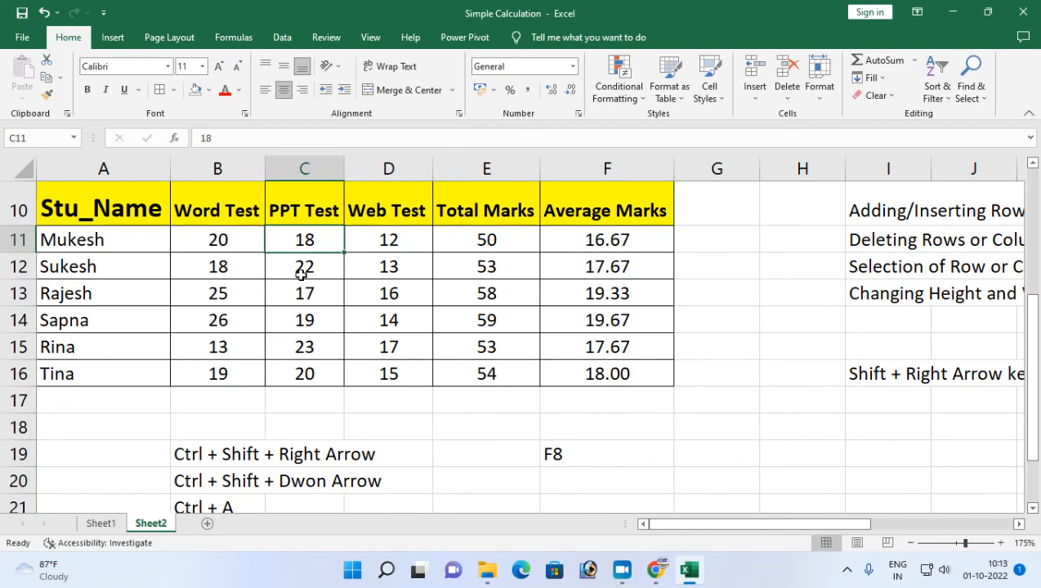
key("F8")
left_click(441, 296)
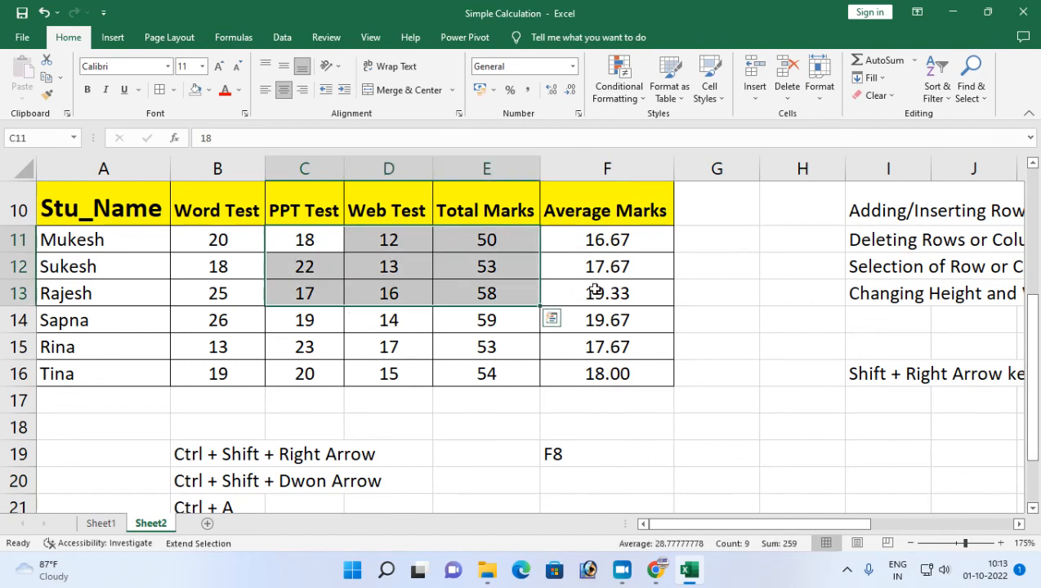
left_click(596, 291)
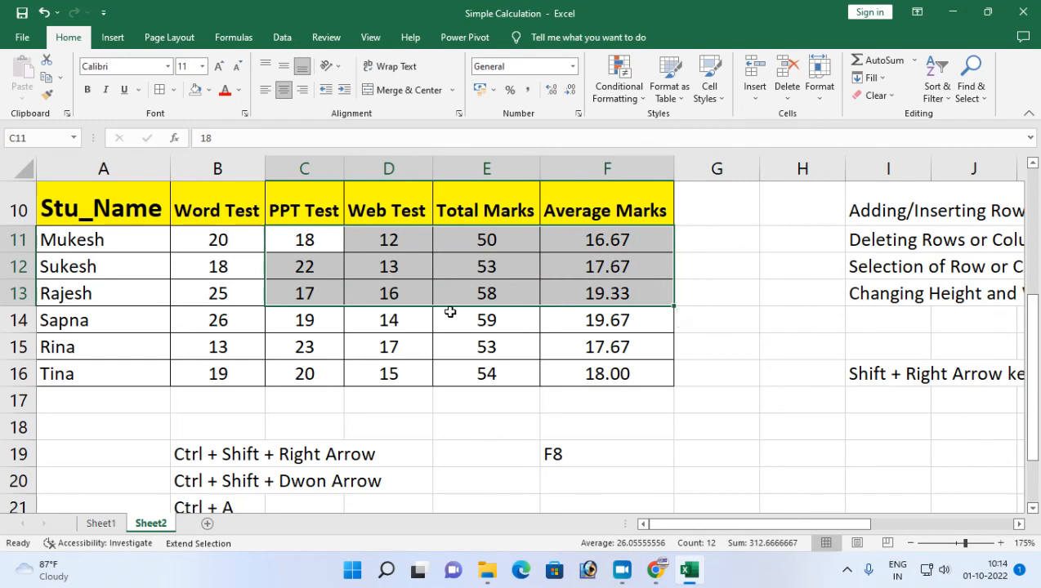
Step: Turn off Extend Selection mode and select the single cells C15, B12 and E13 one at a time
key("F8")
left_click(331, 347)
left_click(228, 271)
left_click(441, 294)
Step: Review the shortcut list below the table, the sheet title, and the row and column topics with their shortcuts in columns I to O
scroll(409, 425, "down", 1)
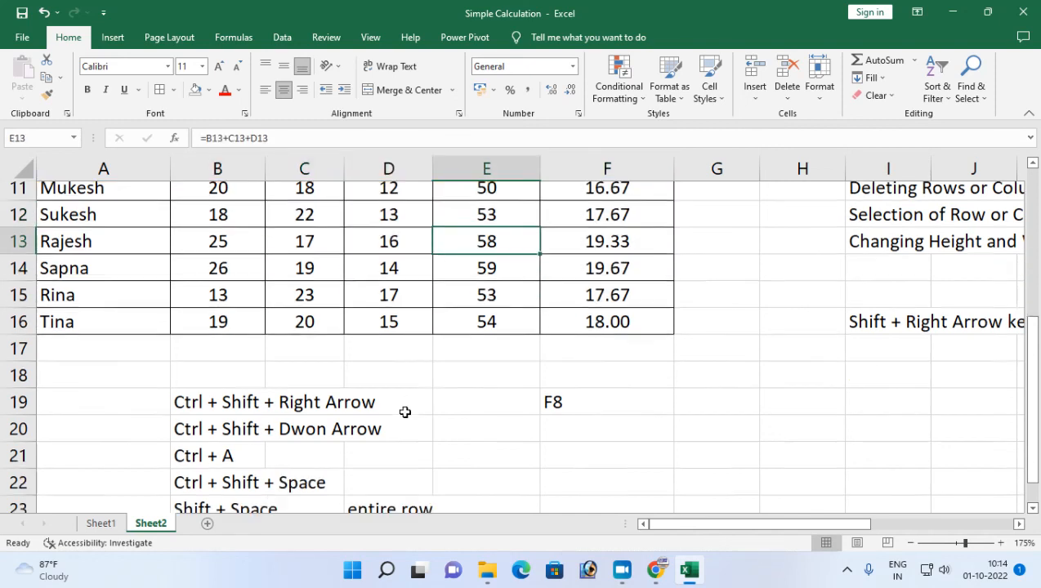
scroll(405, 412, "down", 2)
scroll(441, 395, "up", 3)
scroll(454, 405, "up", 1)
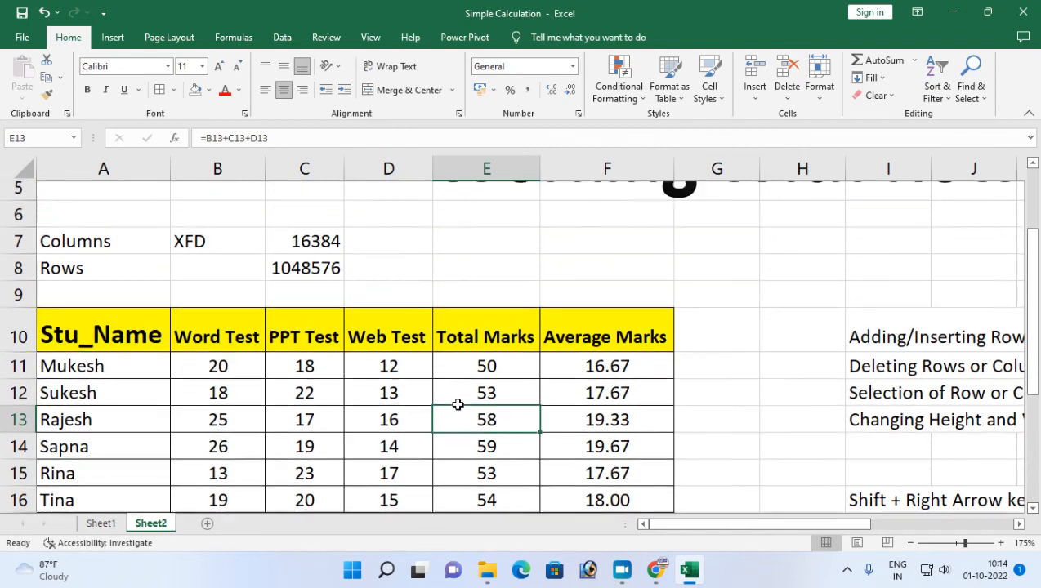
scroll(458, 404, "up", 2)
left_click(1019, 523)
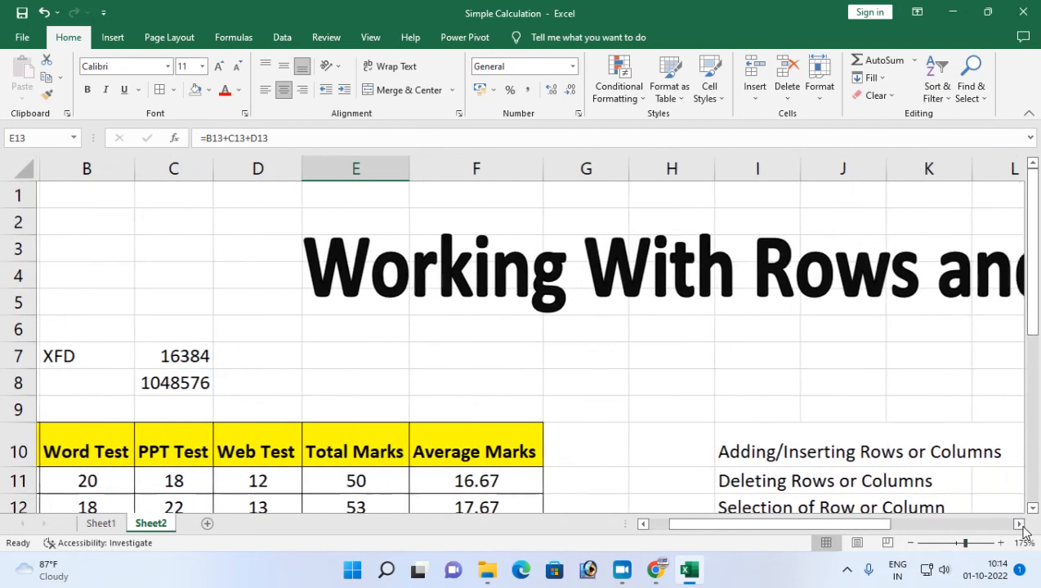
left_click(1019, 524)
left_click(1018, 524)
left_click(1019, 523)
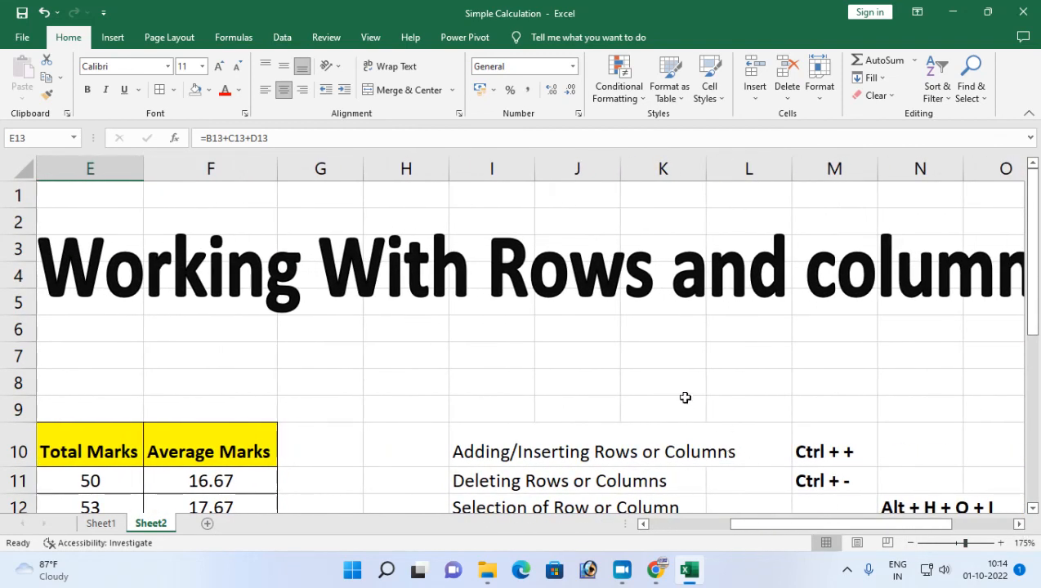
scroll(684, 397, "down", 2, "ctrl")
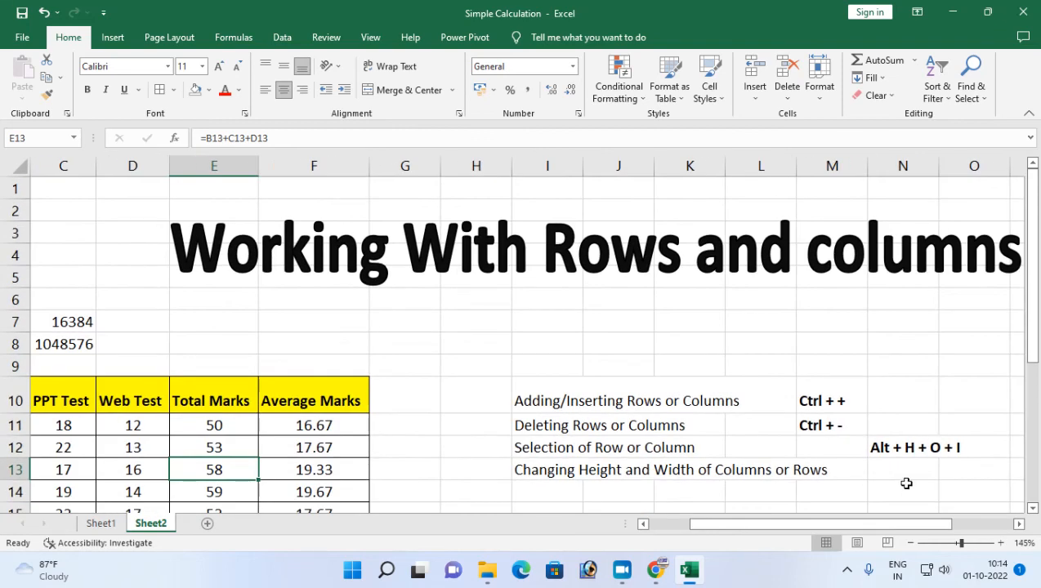
left_click(1019, 524)
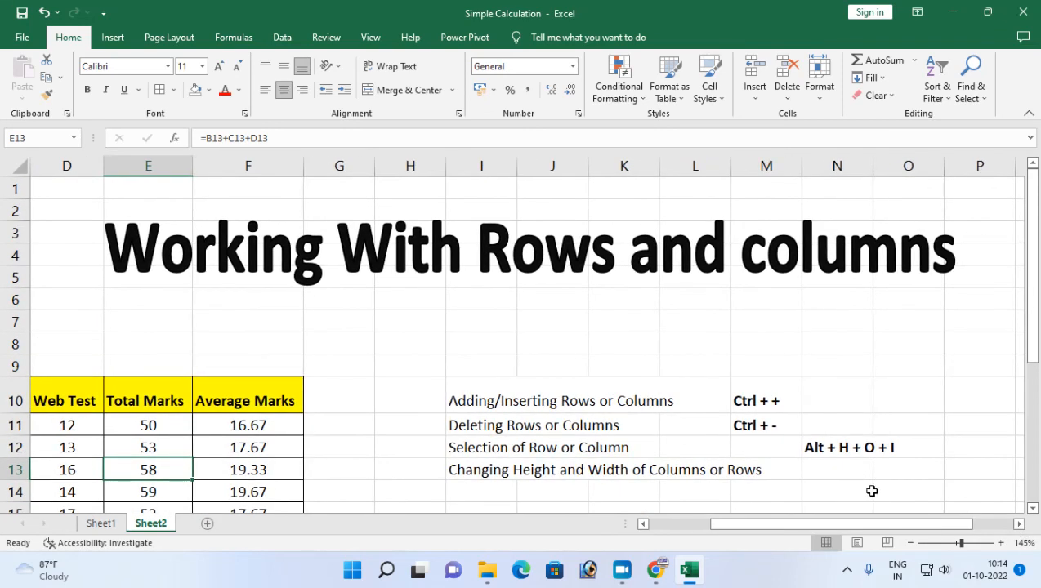